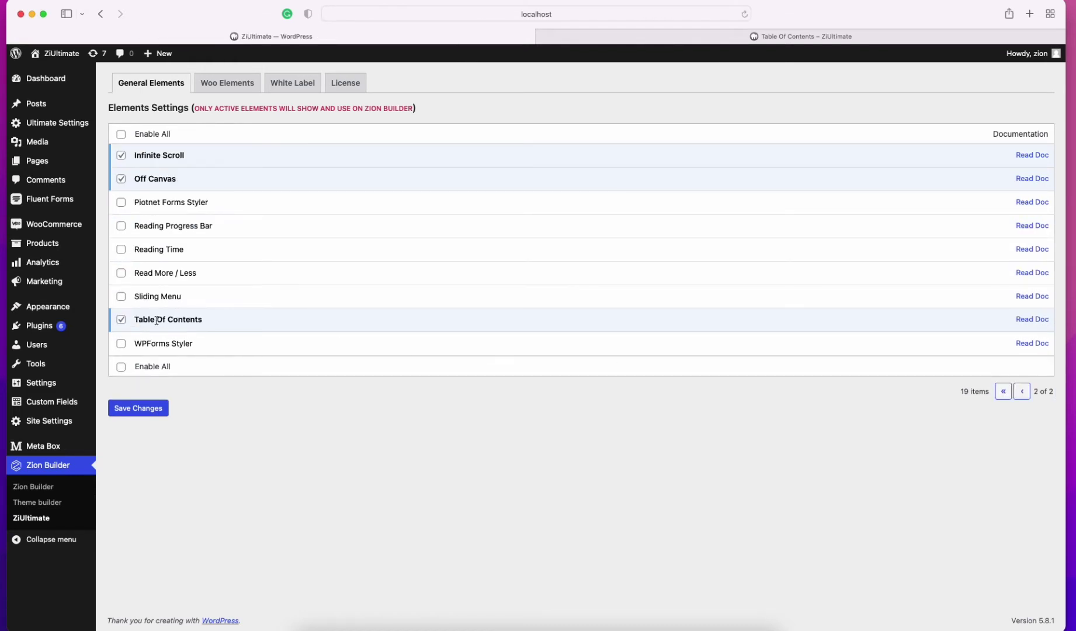
Save the element settings with Table Of Contents enabled and open the Table Of Contents page in Zion Builder.
left_click(138, 408)
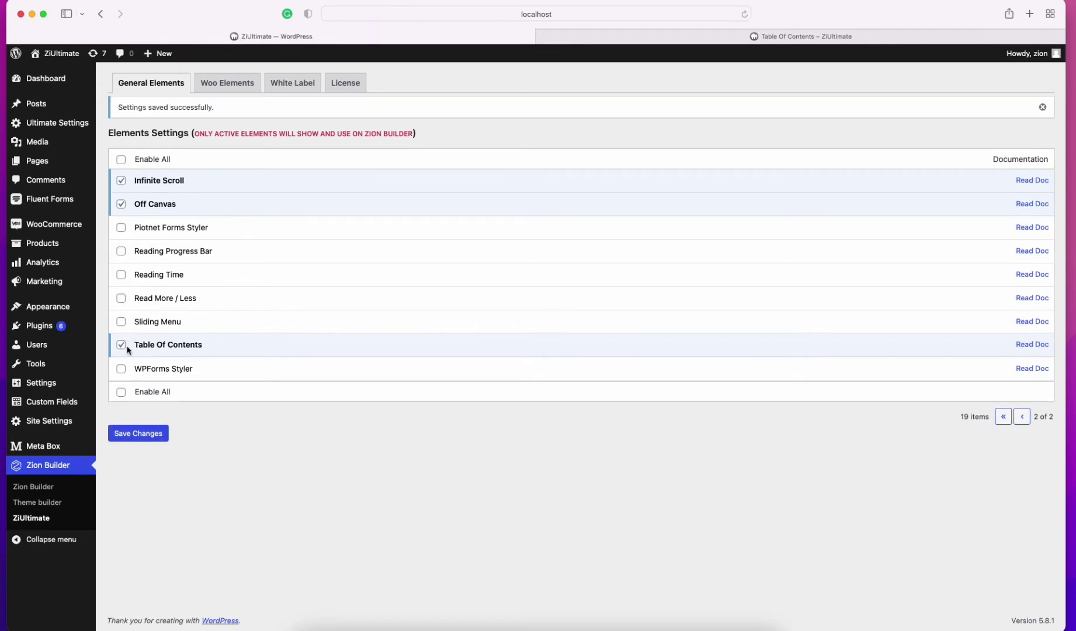
mouse_move(55, 170)
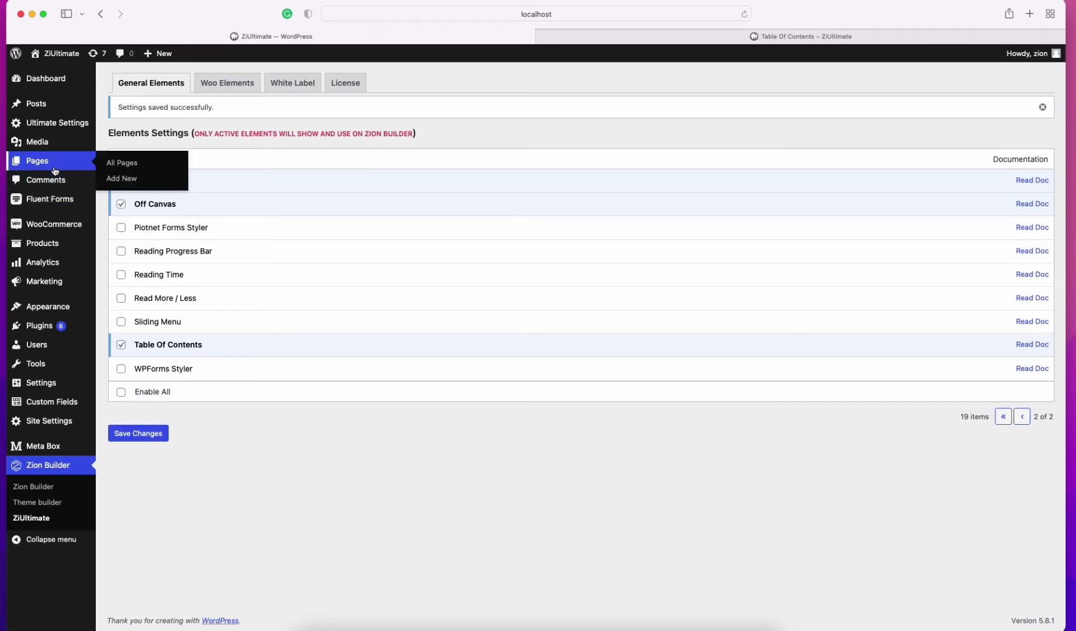
left_click(54, 170)
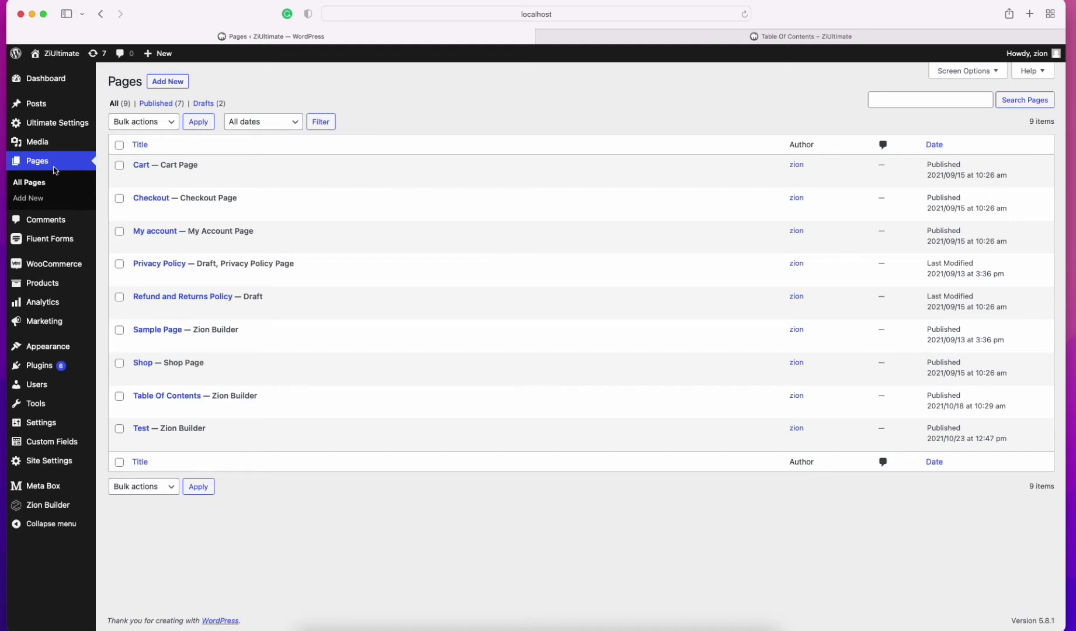
mouse_move(187, 406)
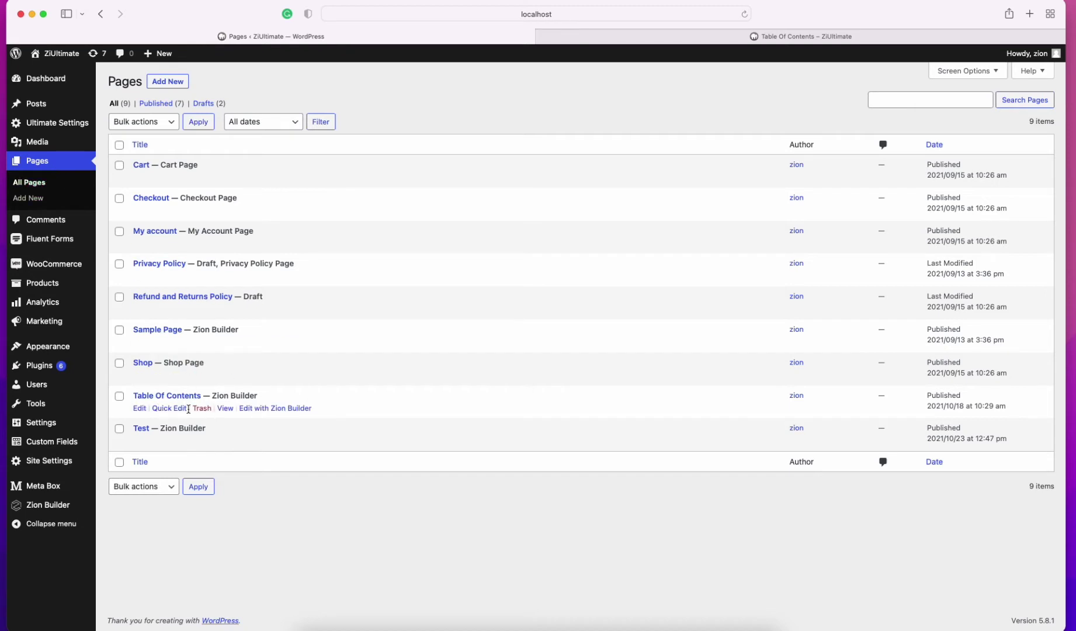
left_click(255, 414)
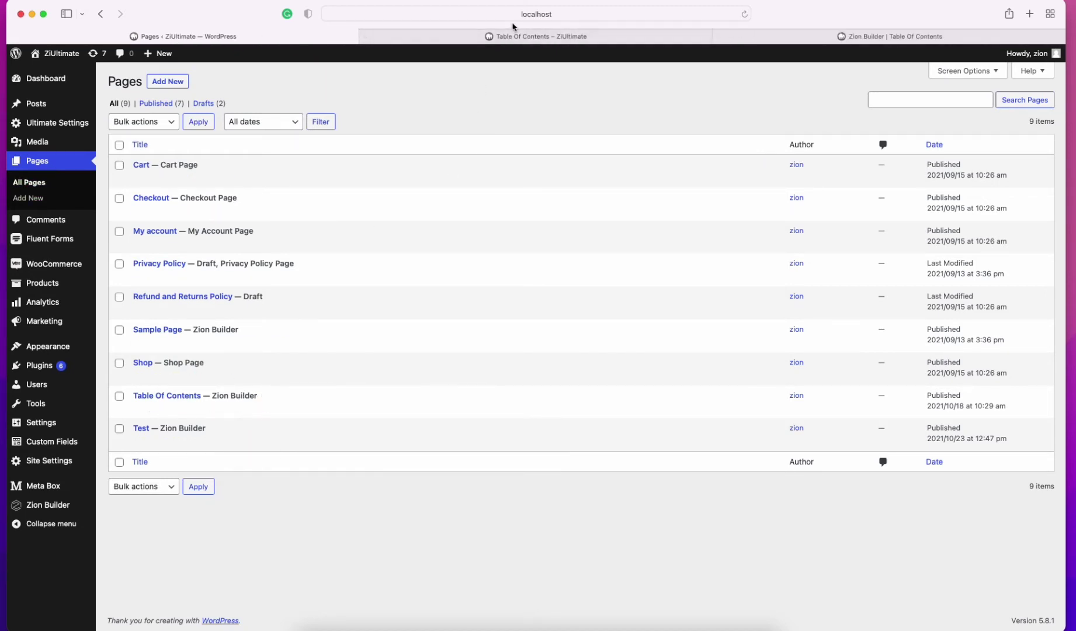
left_click(788, 42)
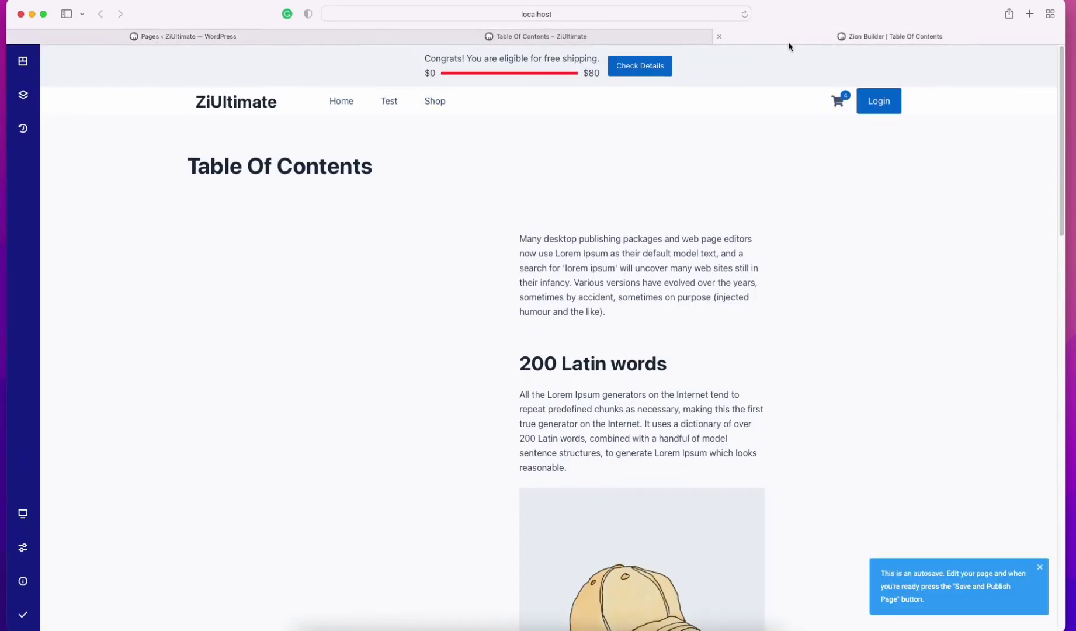
left_click_drag(804, 36, 488, 37)
Examine the article's headings and body text on the page and in the Text element's enlarged content editor.
scroll(485, 204, "down", 3)
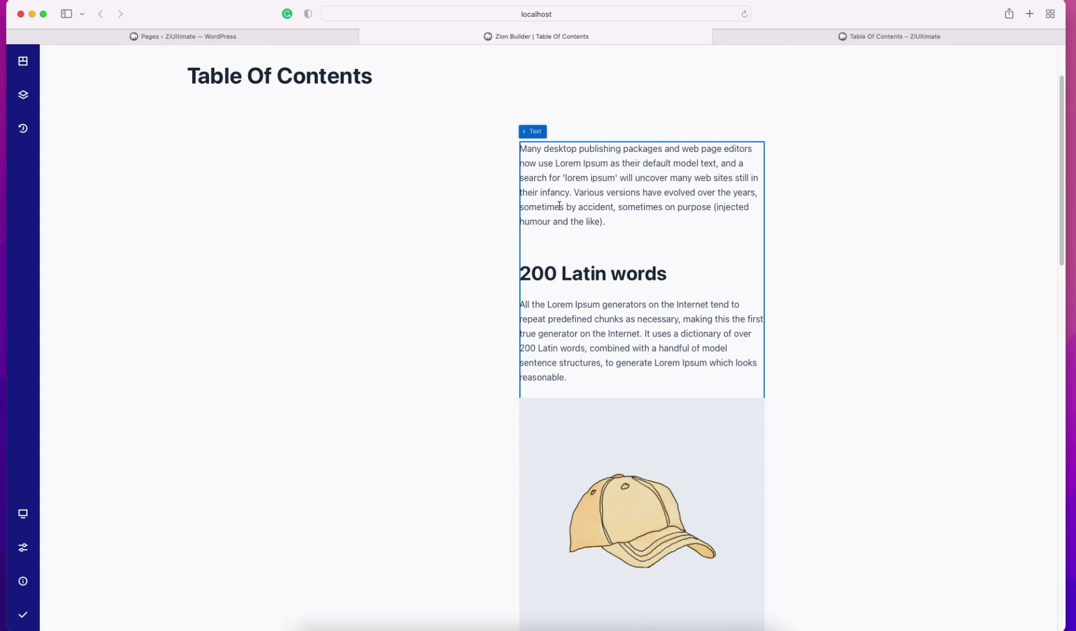
scroll(533, 187, "down", 3)
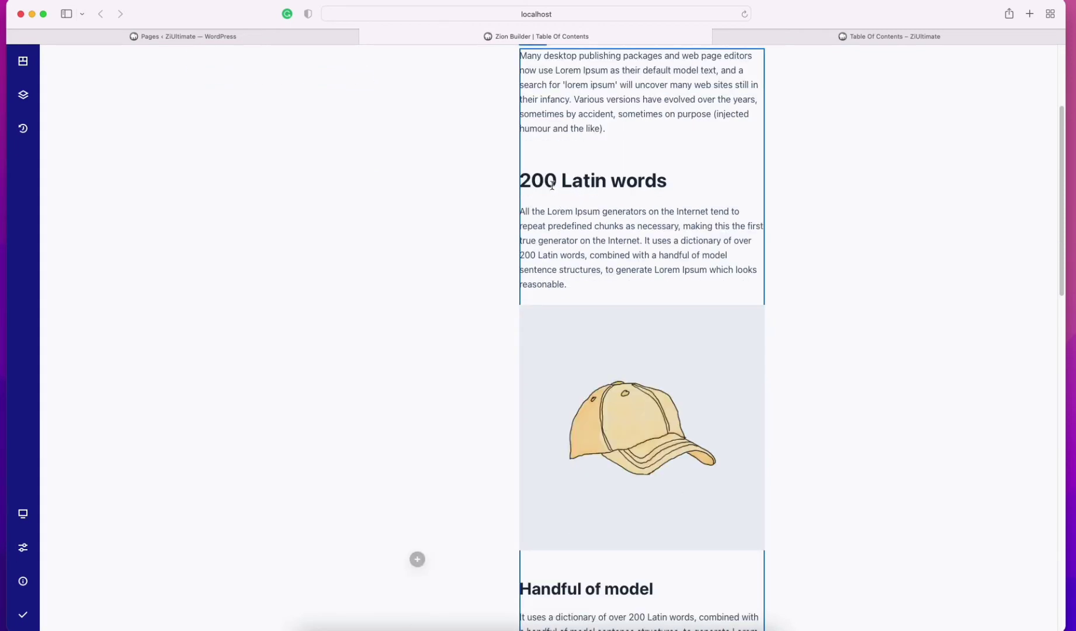
scroll(573, 382, "down", 8)
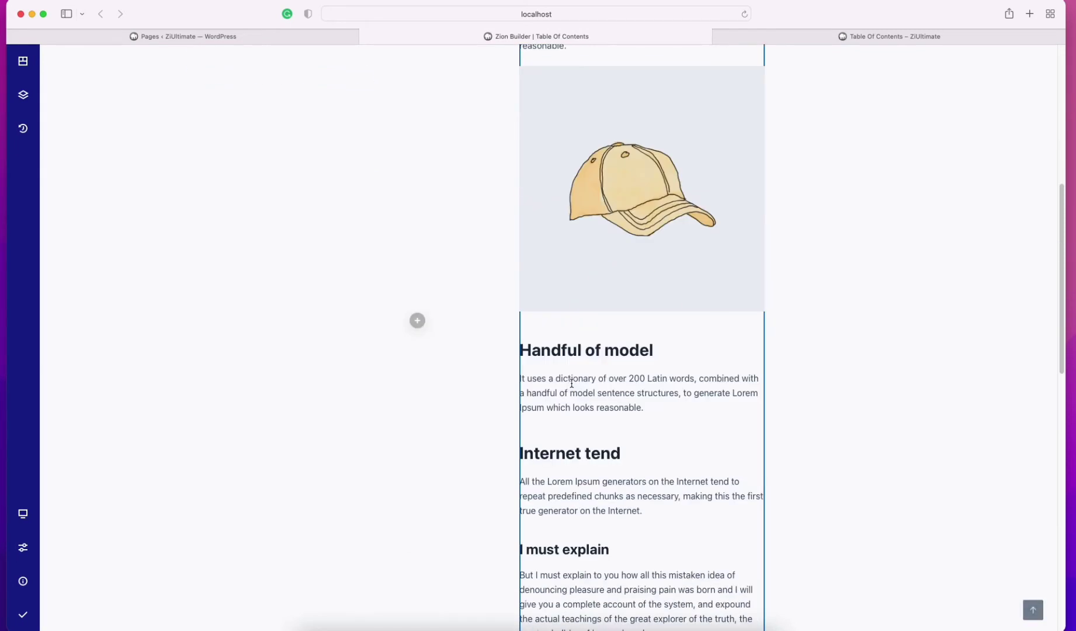
scroll(585, 364, "down", 7)
scroll(574, 459, "down", 6)
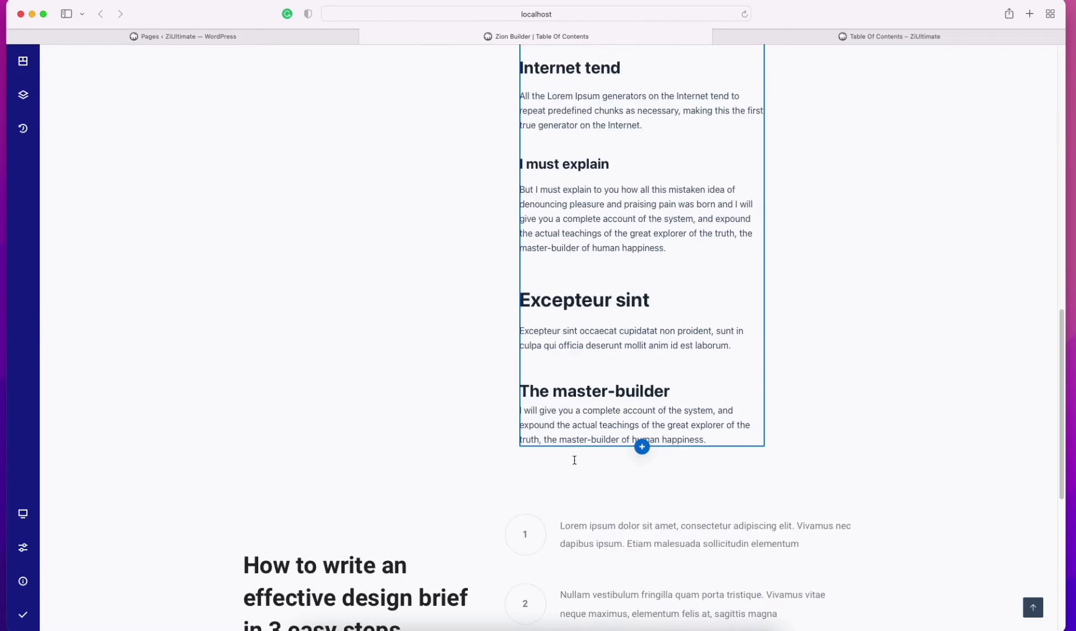
scroll(574, 420, "up", 8)
scroll(573, 370, "up", 15)
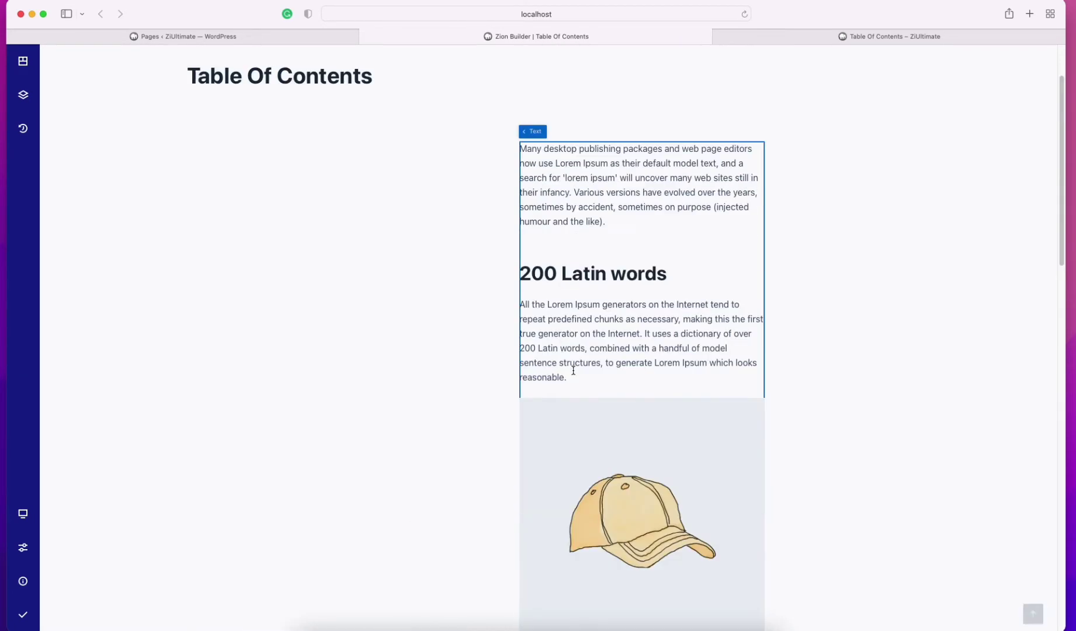
left_click(593, 132)
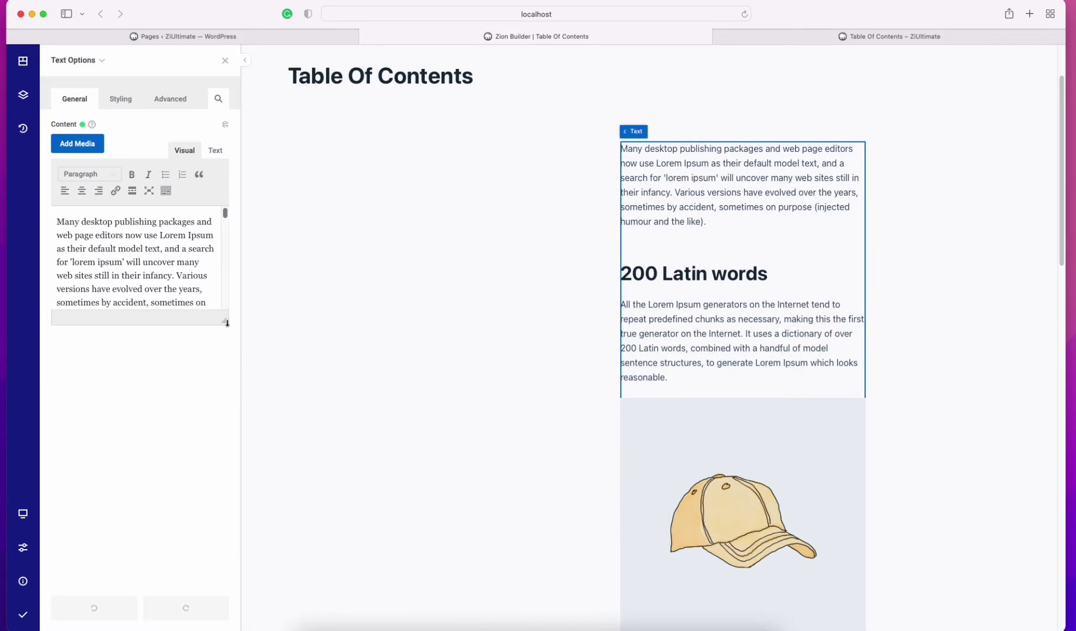
left_click_drag(226, 323, 228, 558)
scroll(190, 455, "down", 4)
scroll(191, 455, "up", 3)
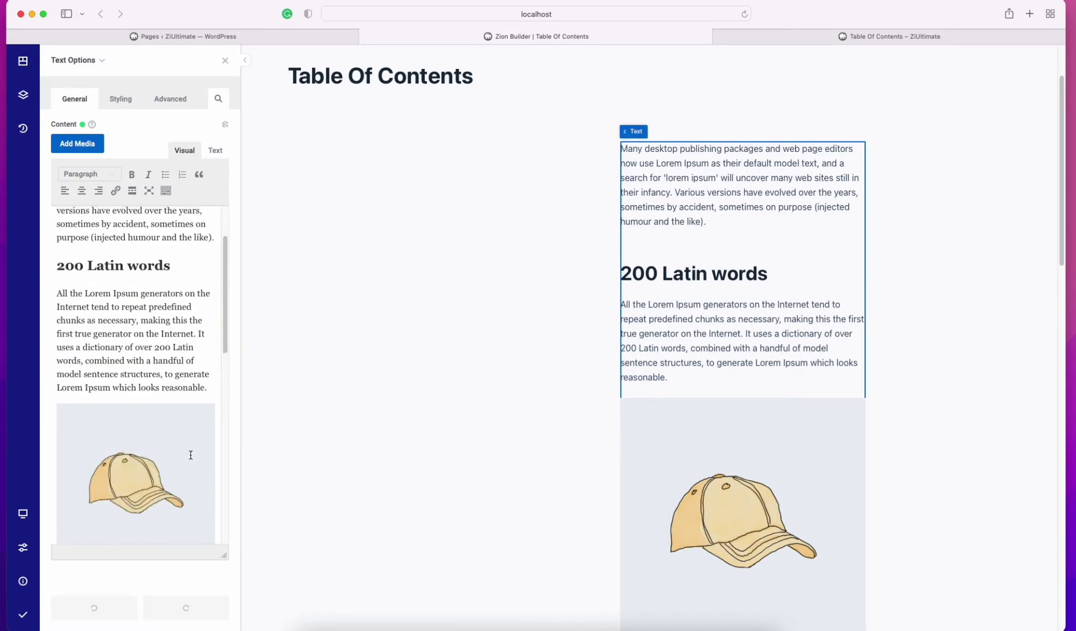
scroll(190, 455, "up", 2)
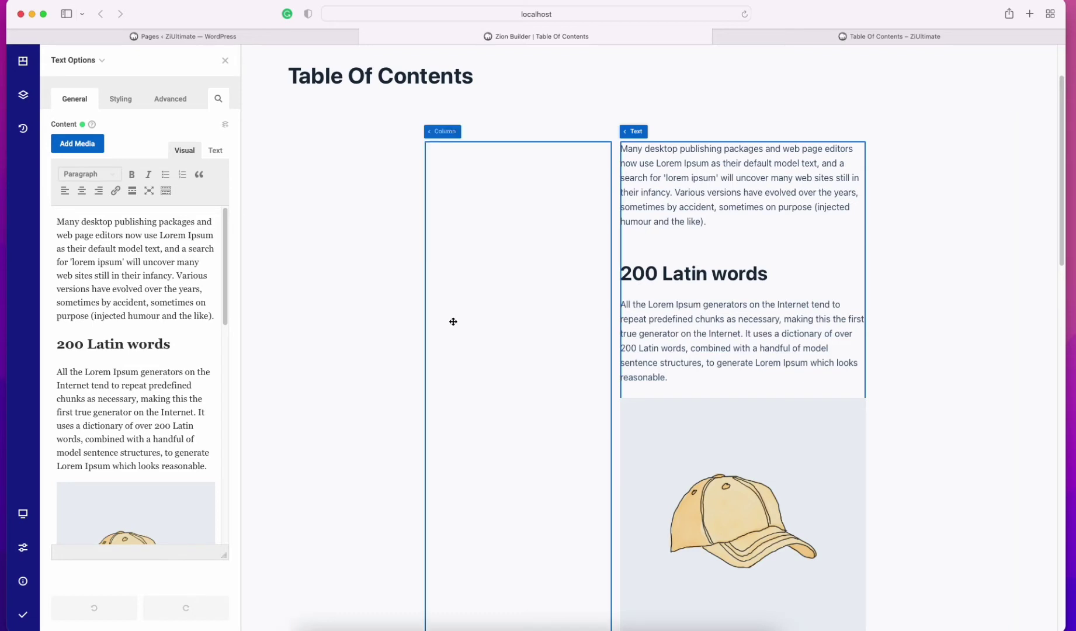
Add ZiUltimate's Table of Contents element to the empty column beside the article text, searching the elements for "table".
scroll(479, 251, "down", 3)
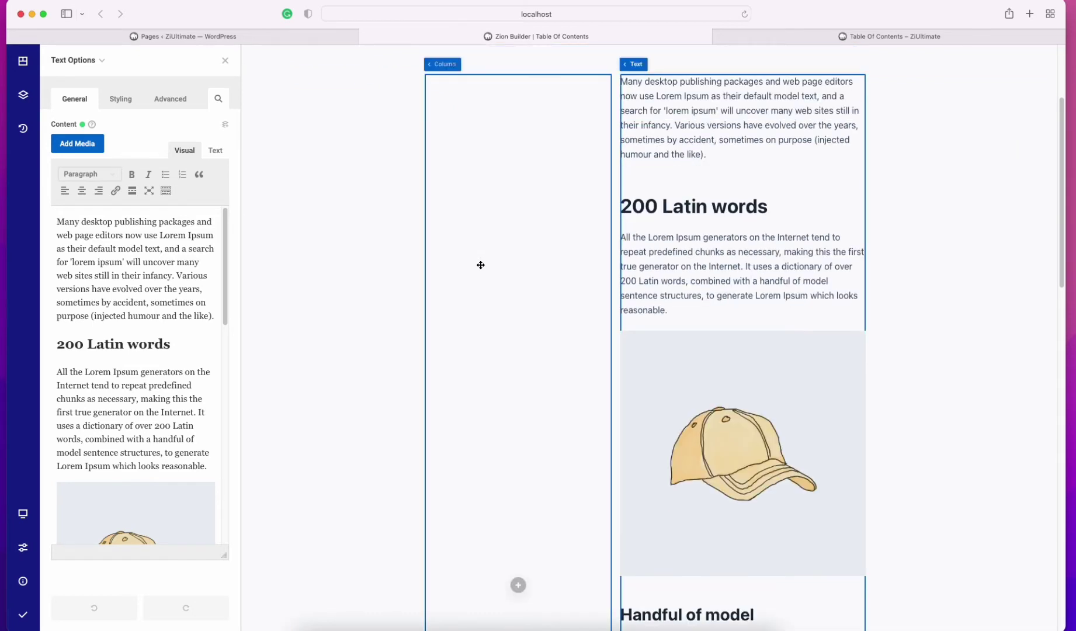
left_click(518, 585)
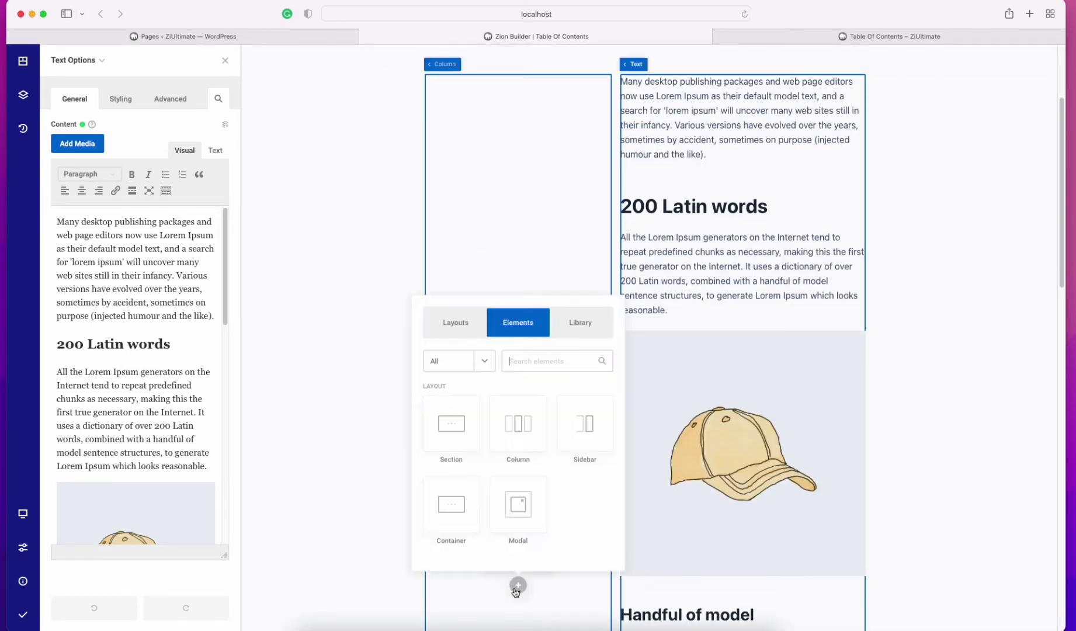
left_click(542, 363)
type("table")
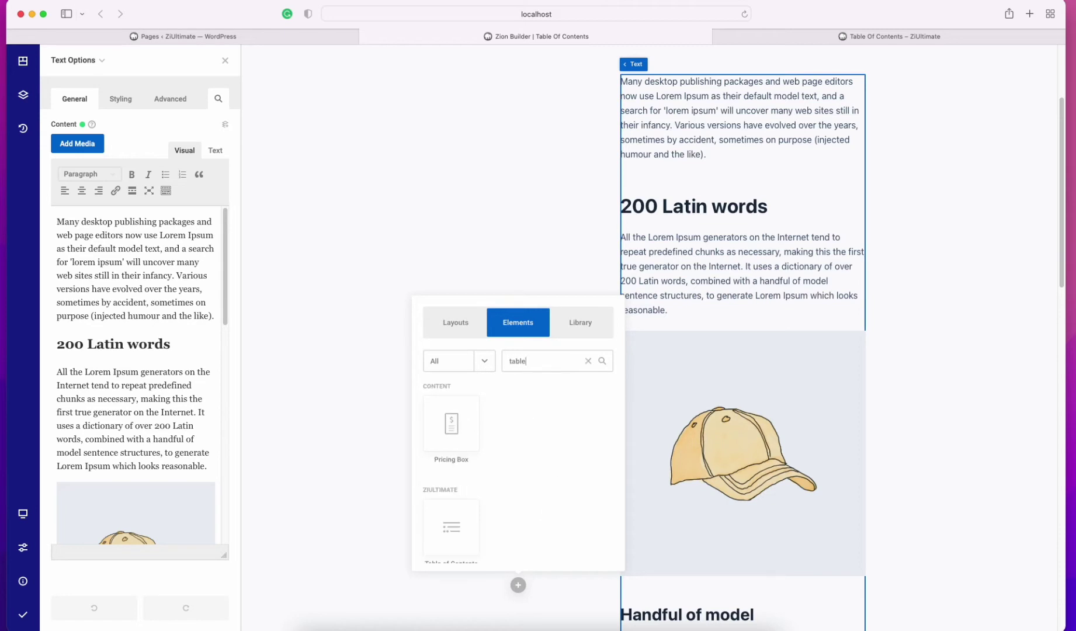
left_click_drag(450, 526, 484, 467)
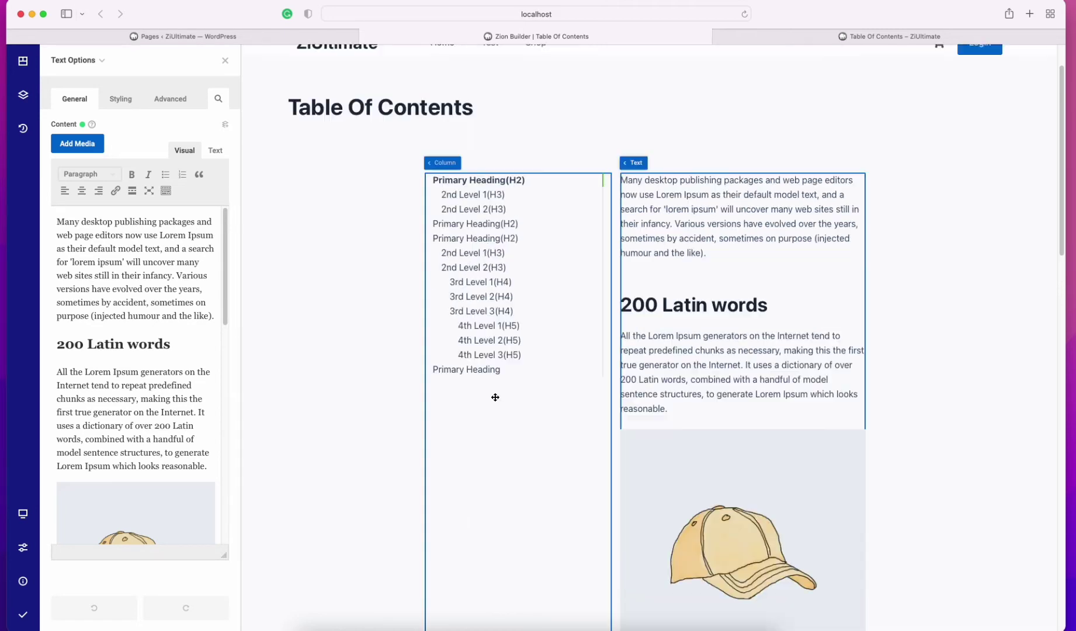
Save the page with the Table of Contents element and check the generated heading list on the reloaded live page.
left_click(533, 270)
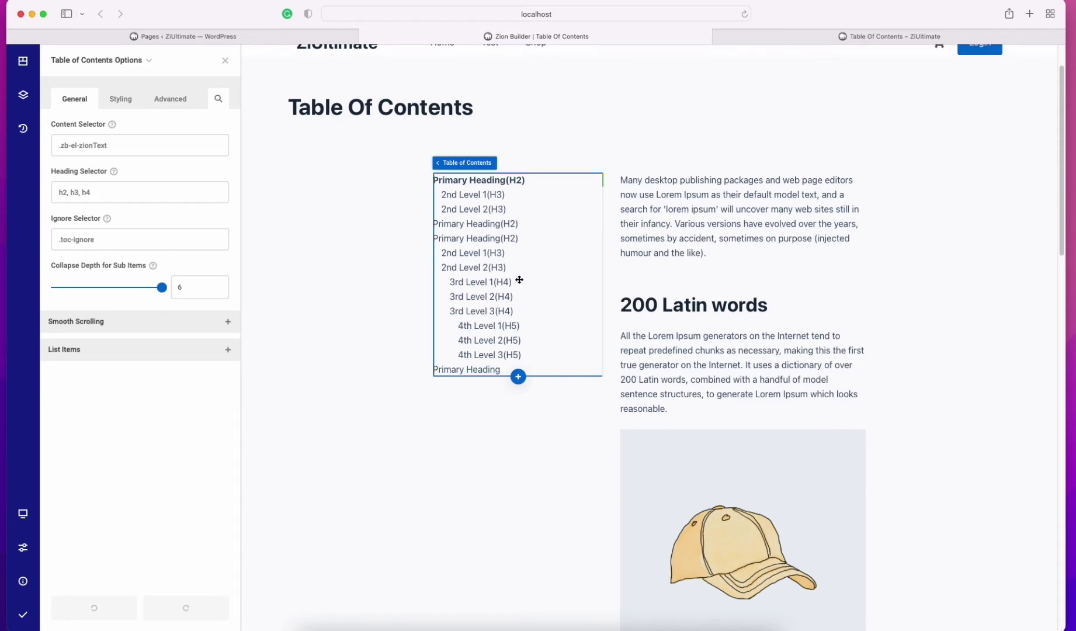
left_click(26, 617)
left_click(819, 36)
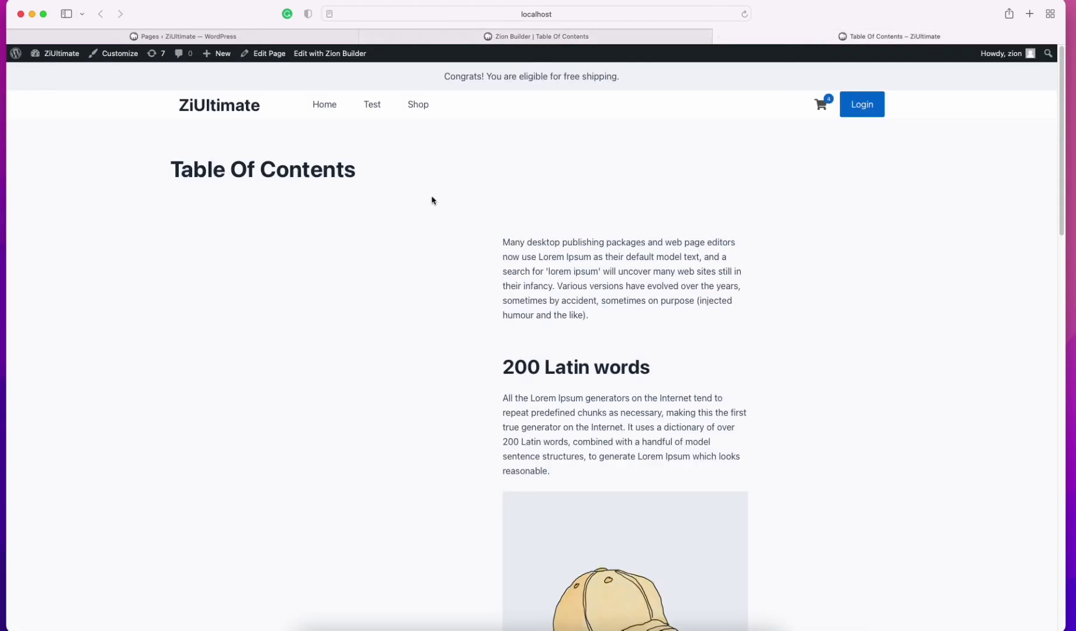
right_click(405, 196)
left_click(419, 204)
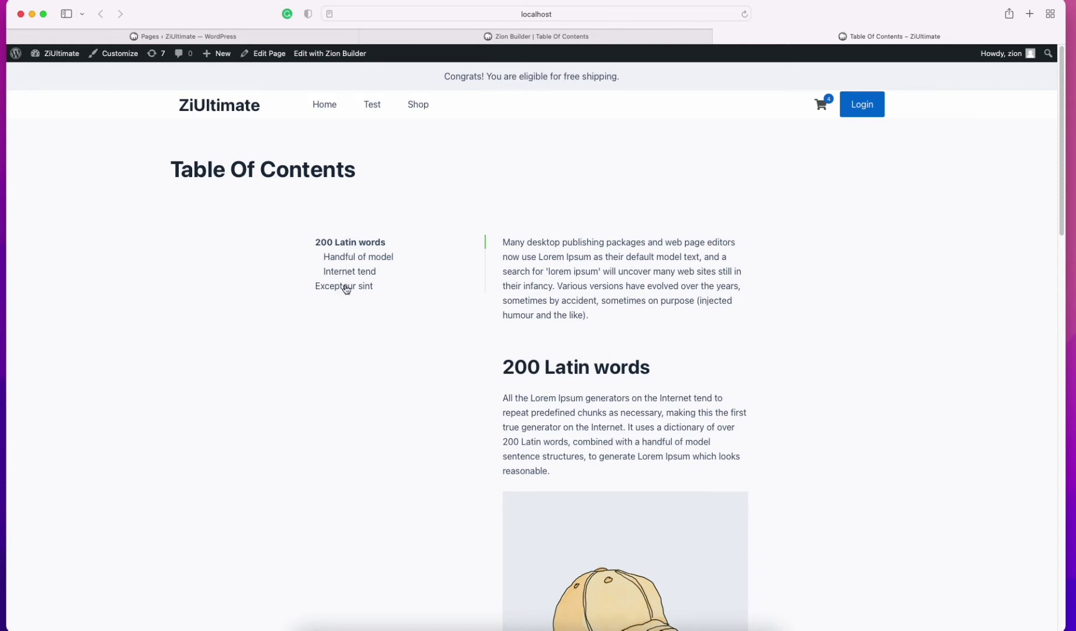
scroll(476, 354, "down", 1)
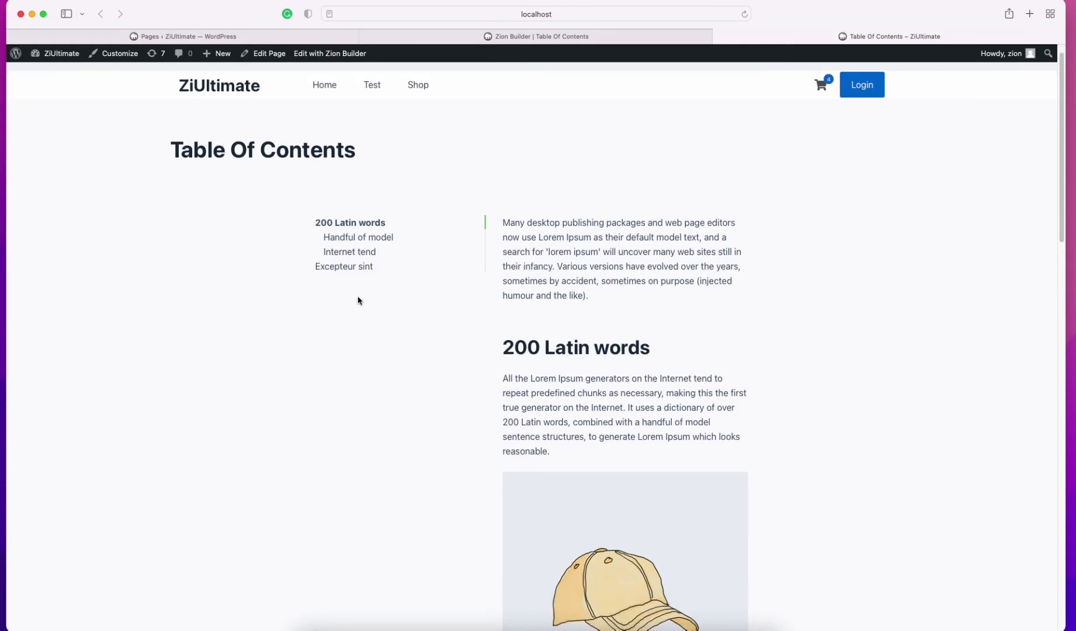
scroll(374, 349, "down", 5)
scroll(375, 349, "down", 5)
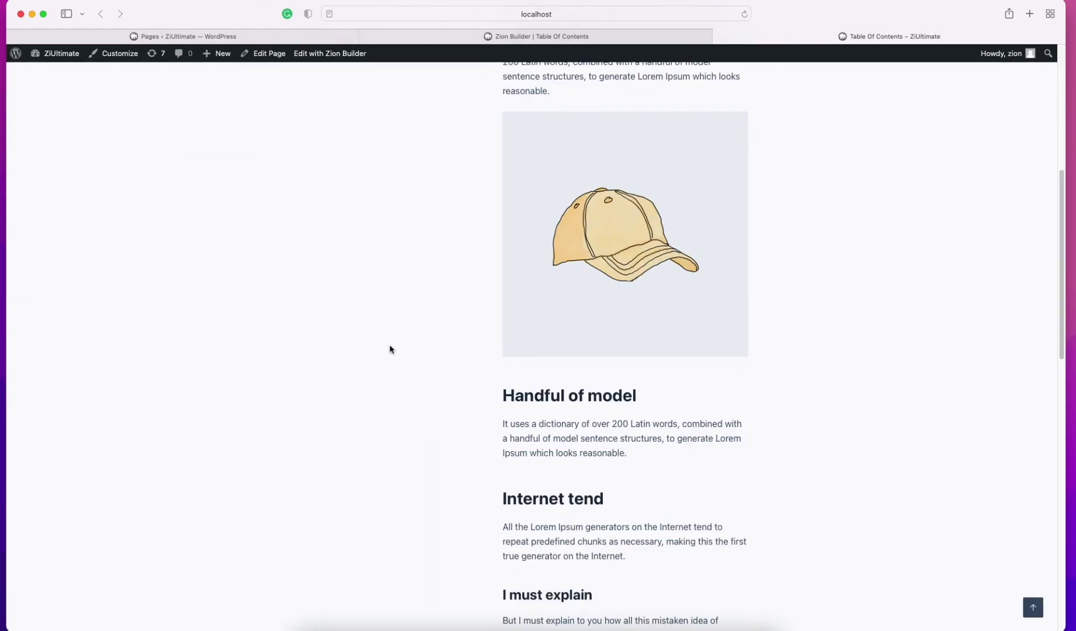
scroll(555, 400, "up", 9)
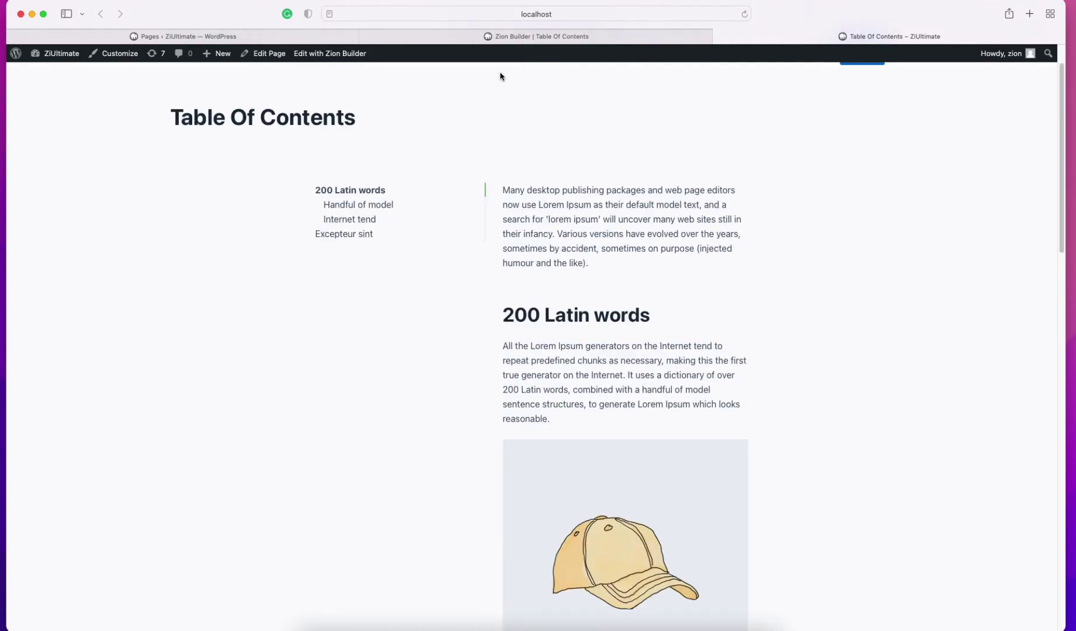
Return to the builder and examine the Table of Contents element's Content Selector alongside the article text.
left_click(508, 43)
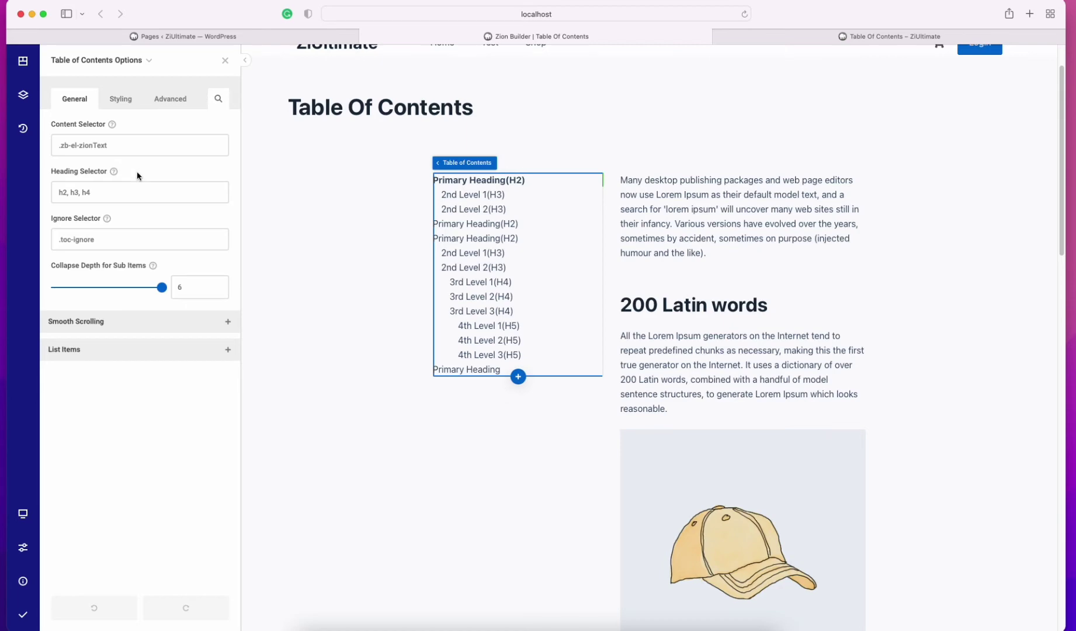
scroll(680, 306, "down", 9)
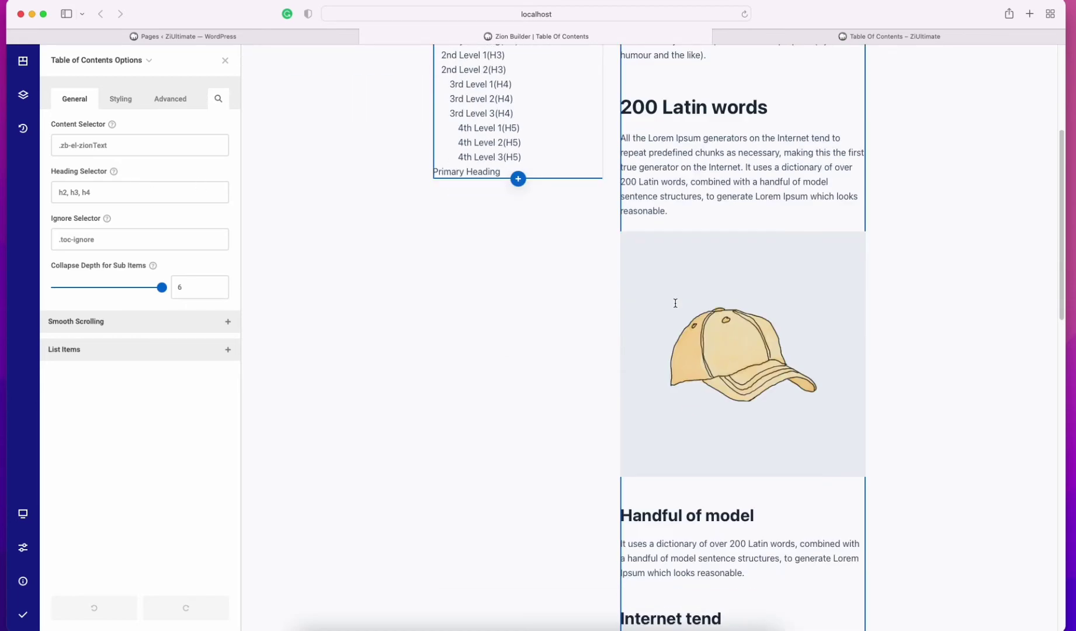
scroll(675, 303, "up", 4)
scroll(675, 303, "up", 6)
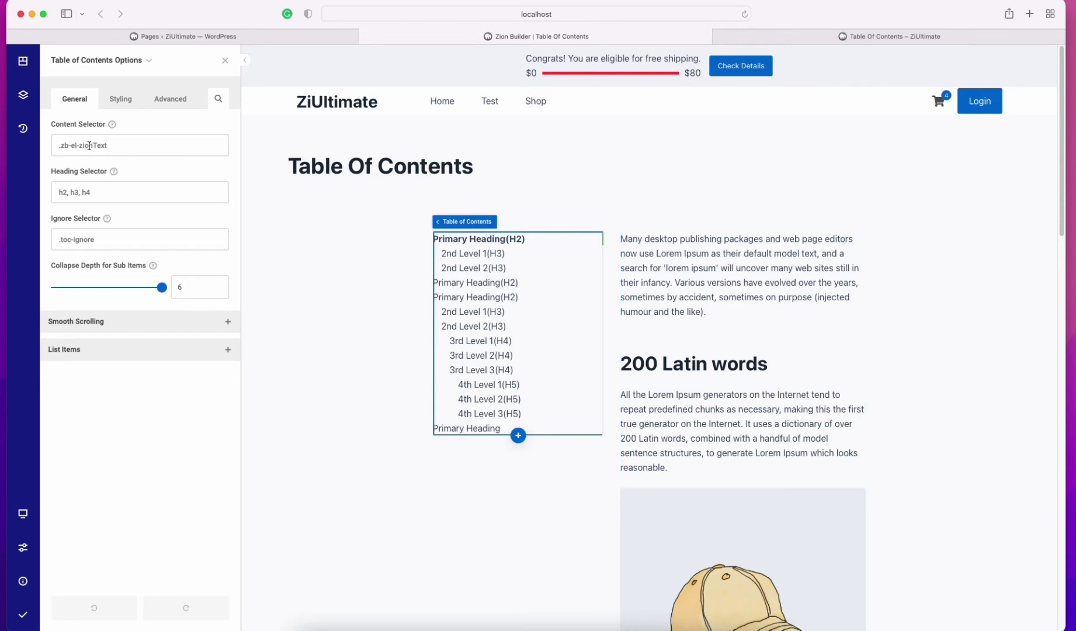
left_click_drag(60, 145, 103, 145)
left_click(125, 133)
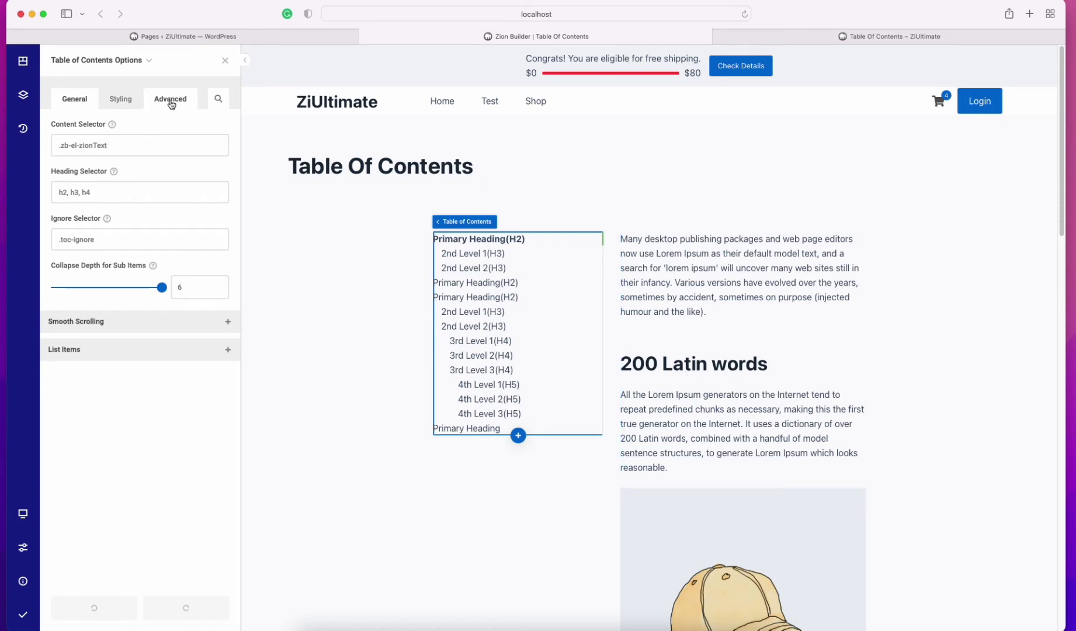
Set the article Text element's unique id to my-toc-id and copy that id.
left_click(796, 336)
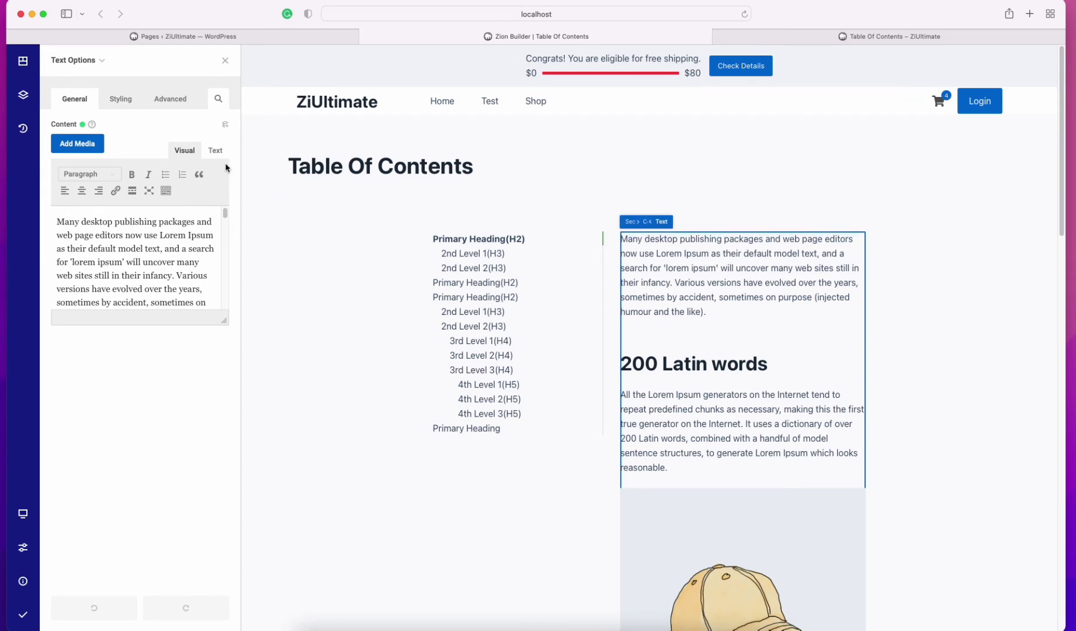
left_click(172, 103)
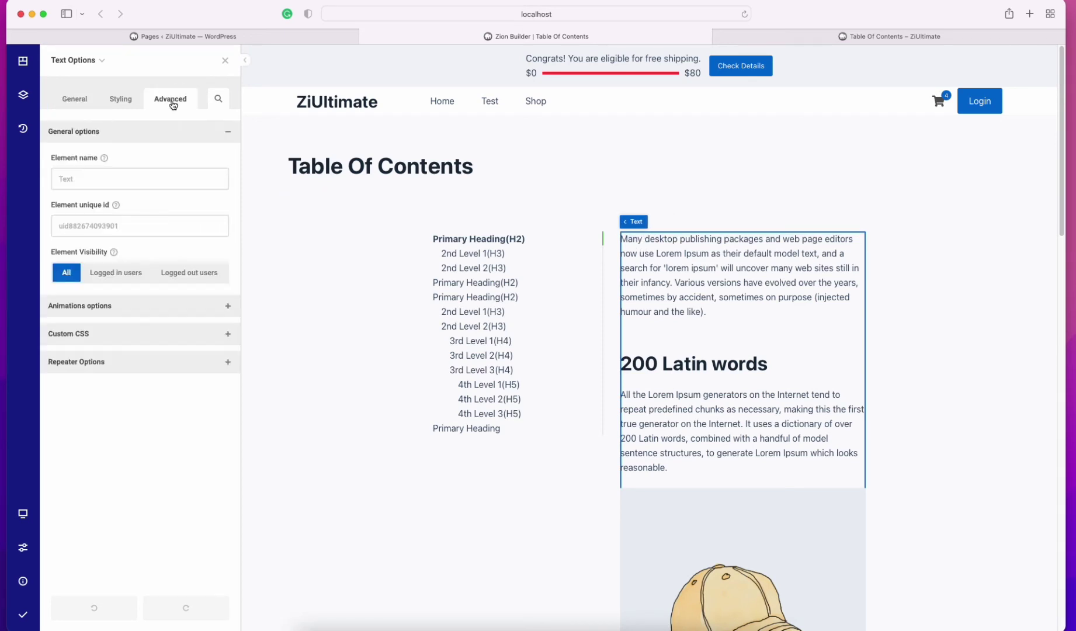
left_click(134, 224)
type("my-toc-id")
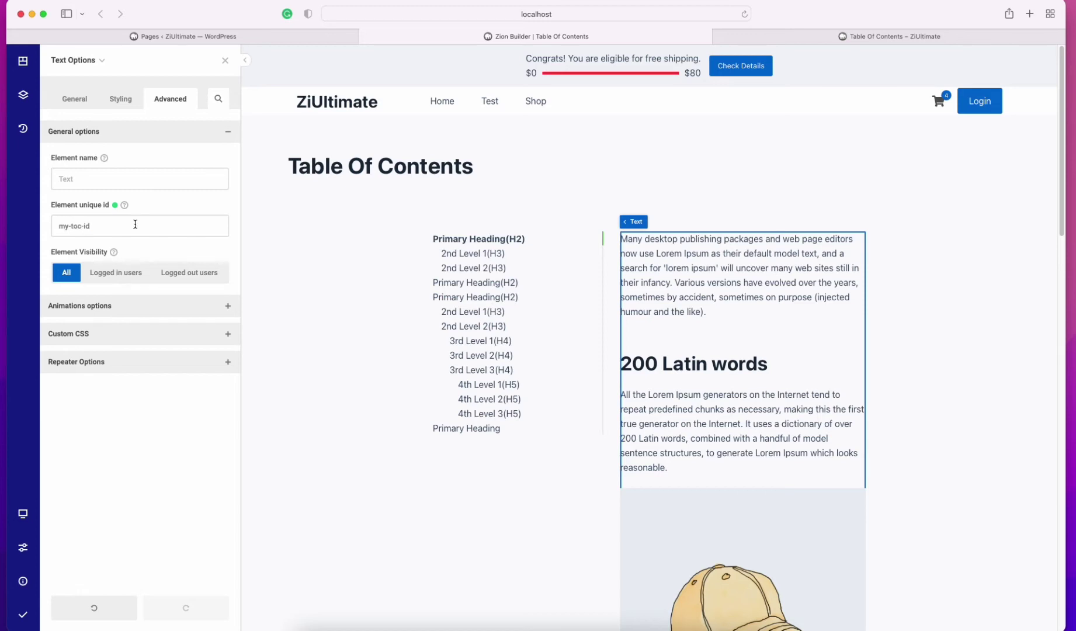
key("super+a")
key("super+c")
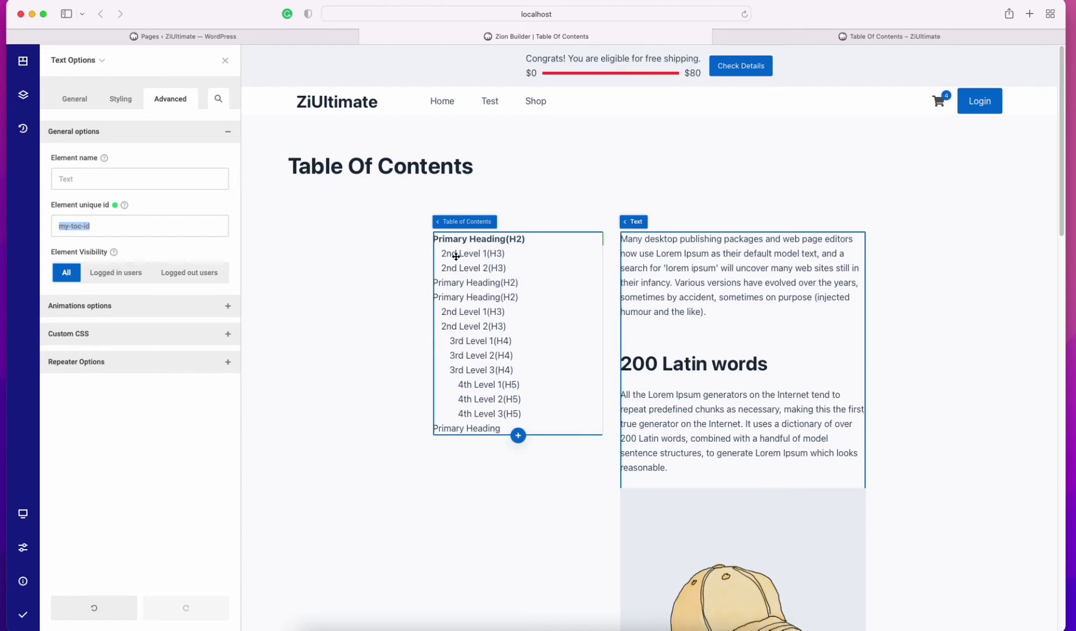
Set the Table of Contents element's Content Selector to #my-toc-id, and save and publish the page.
left_click(527, 275)
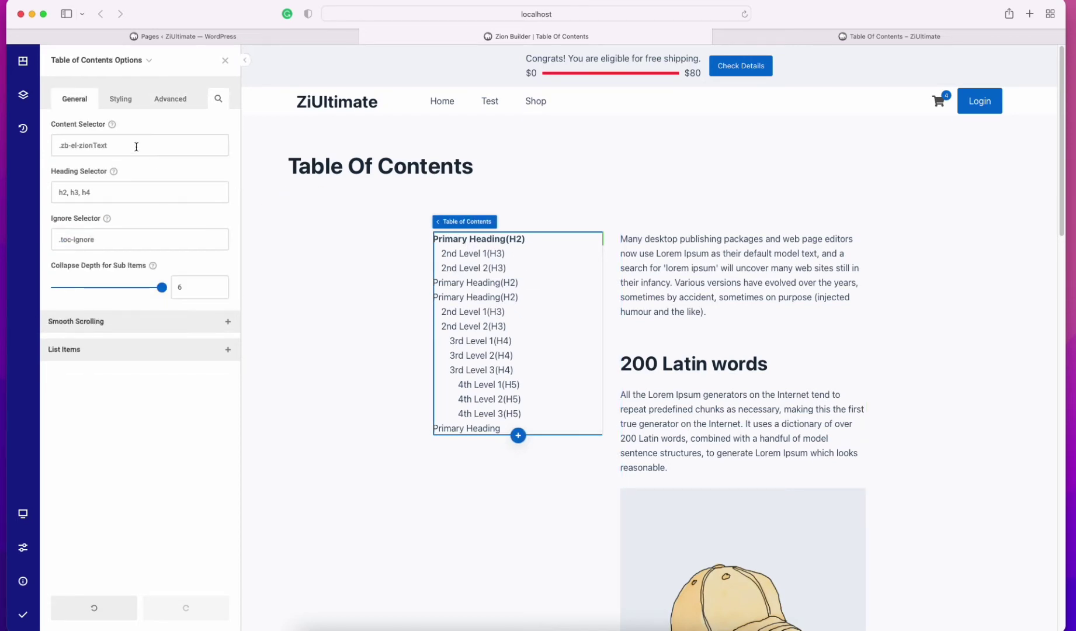
left_click_drag(108, 145, 46, 149)
type("#")
key("super+v")
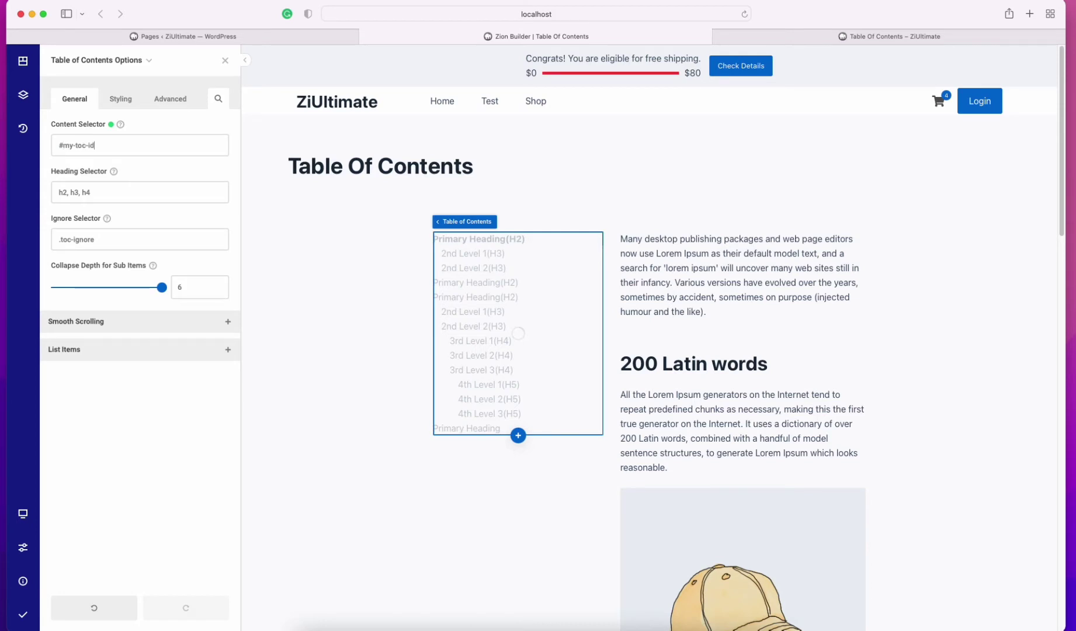
mouse_move(18, 622)
left_click(58, 619)
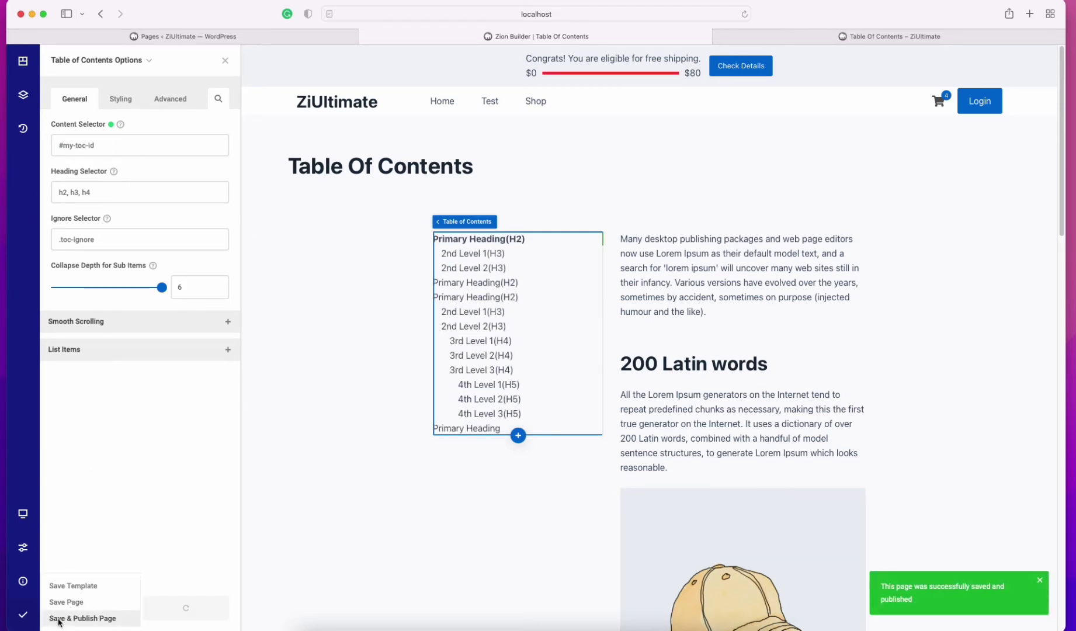
Reload the live page and check the Table of Contents list beside the article text.
left_click(787, 37)
right_click(556, 176)
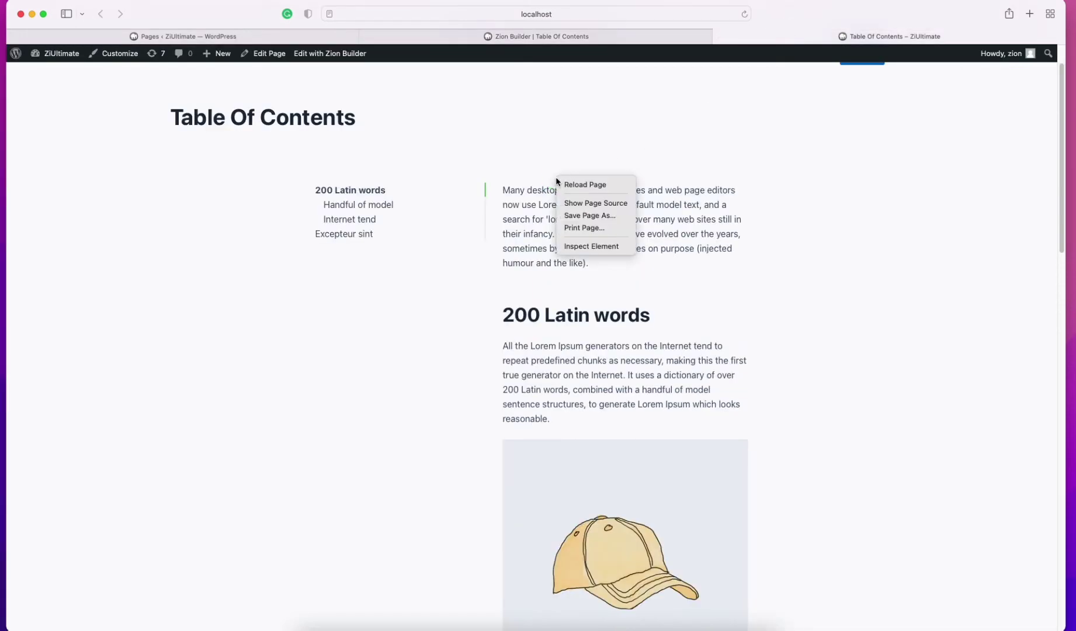
left_click(581, 183)
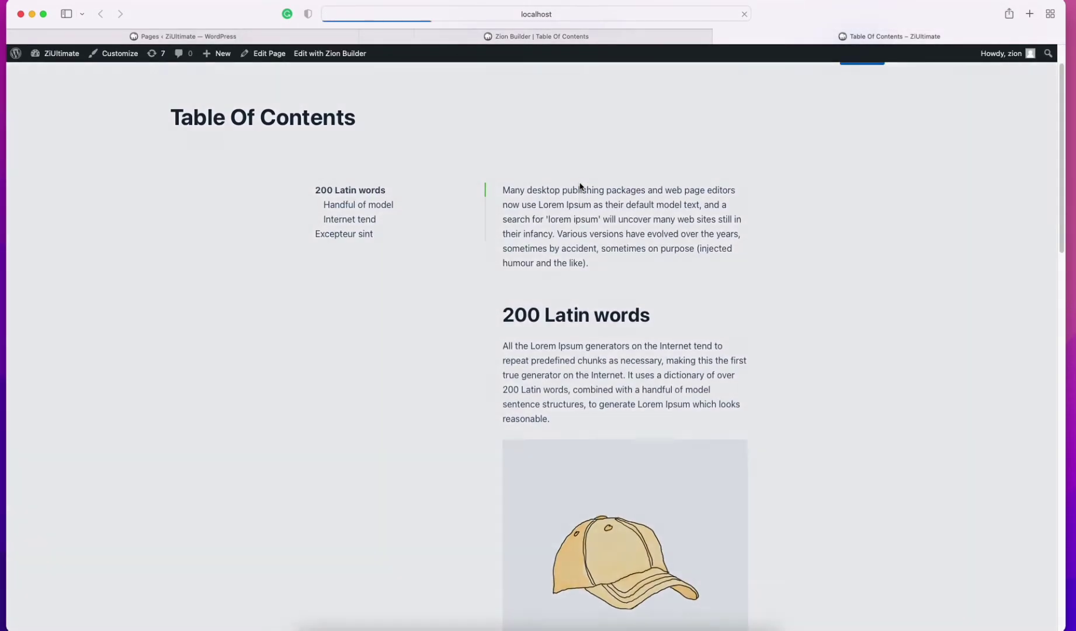
scroll(370, 249, "down", 2)
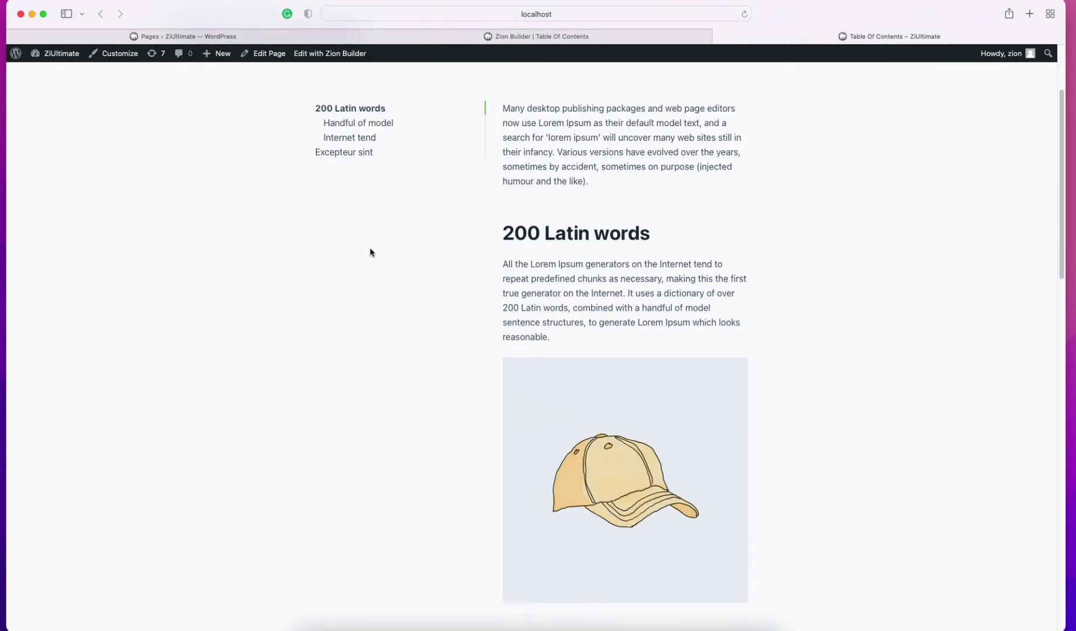
scroll(370, 248, "up", 3)
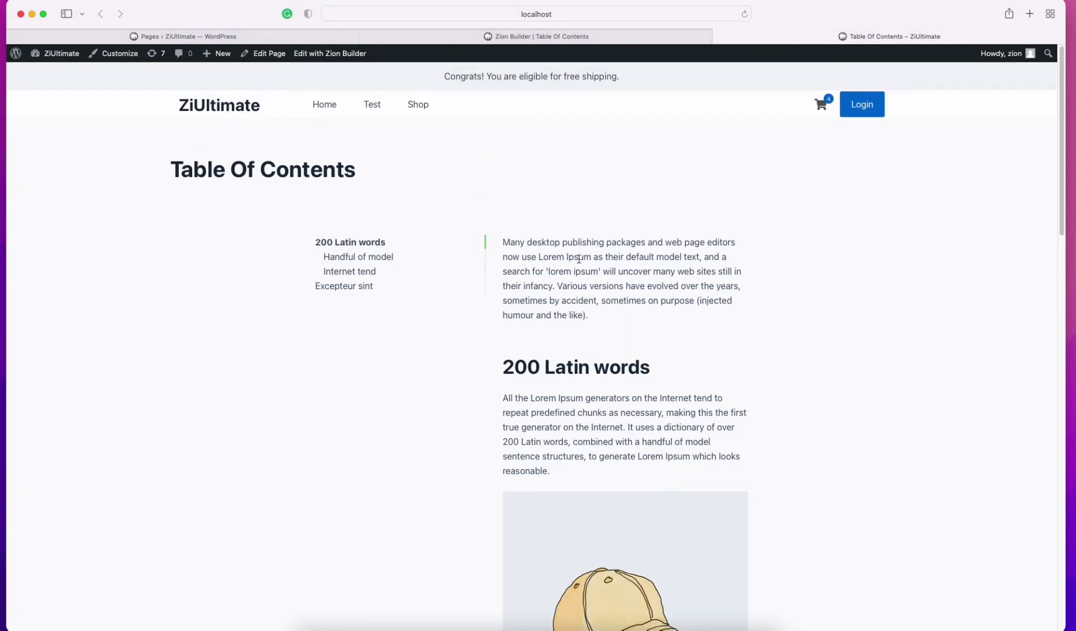
Back in the builder, set the Table of Contents element's Collapse Depth for Sub Items to 0, and save and publish the page.
left_click(542, 38)
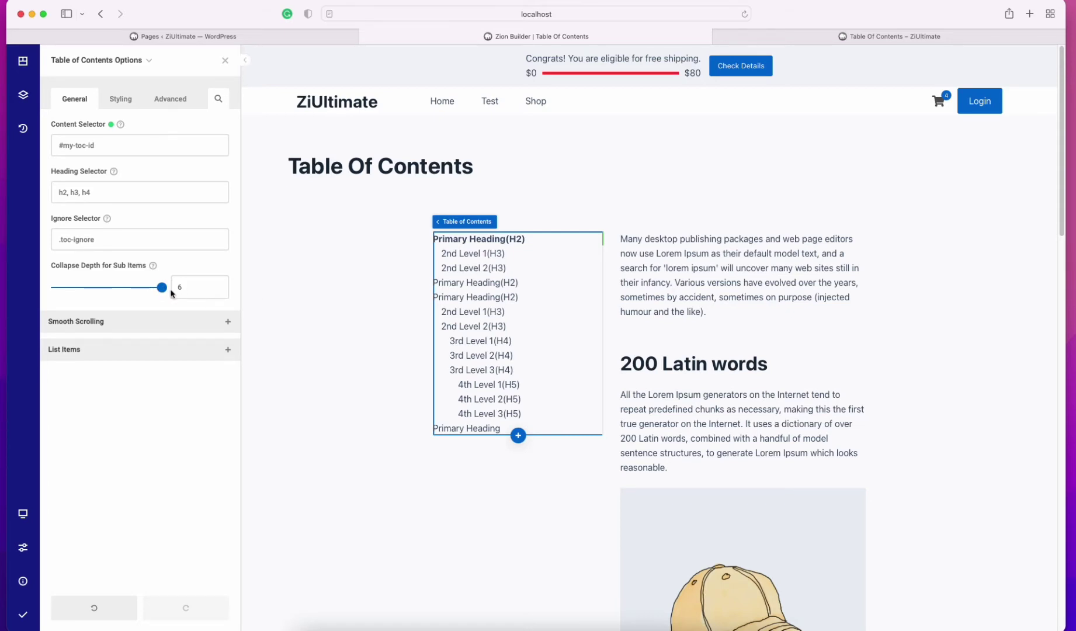
left_click_drag(162, 287, 59, 291)
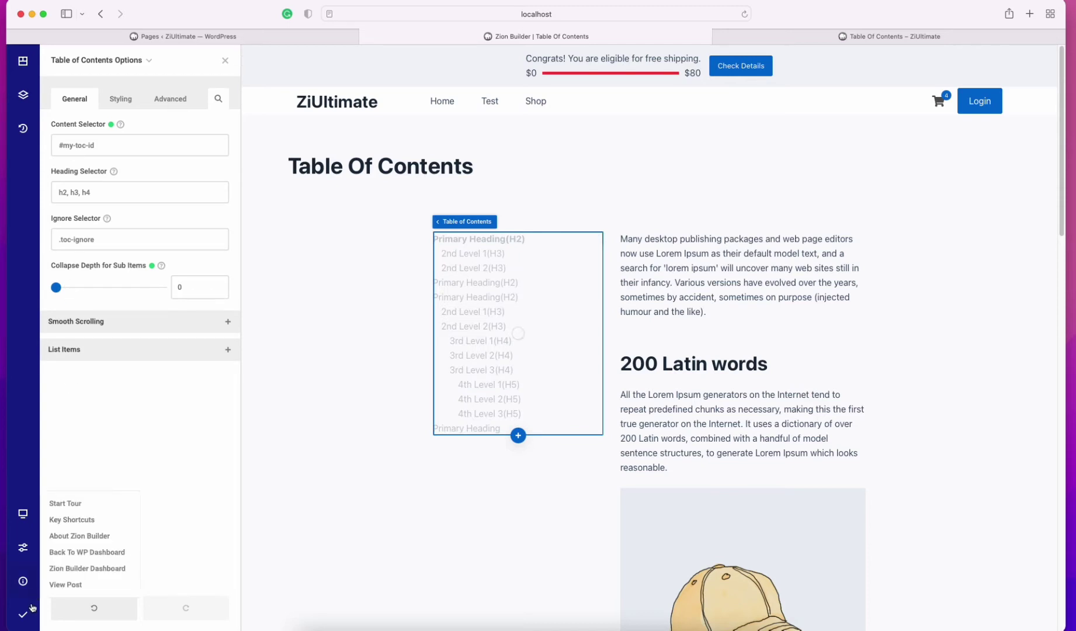
mouse_move(23, 614)
left_click(69, 619)
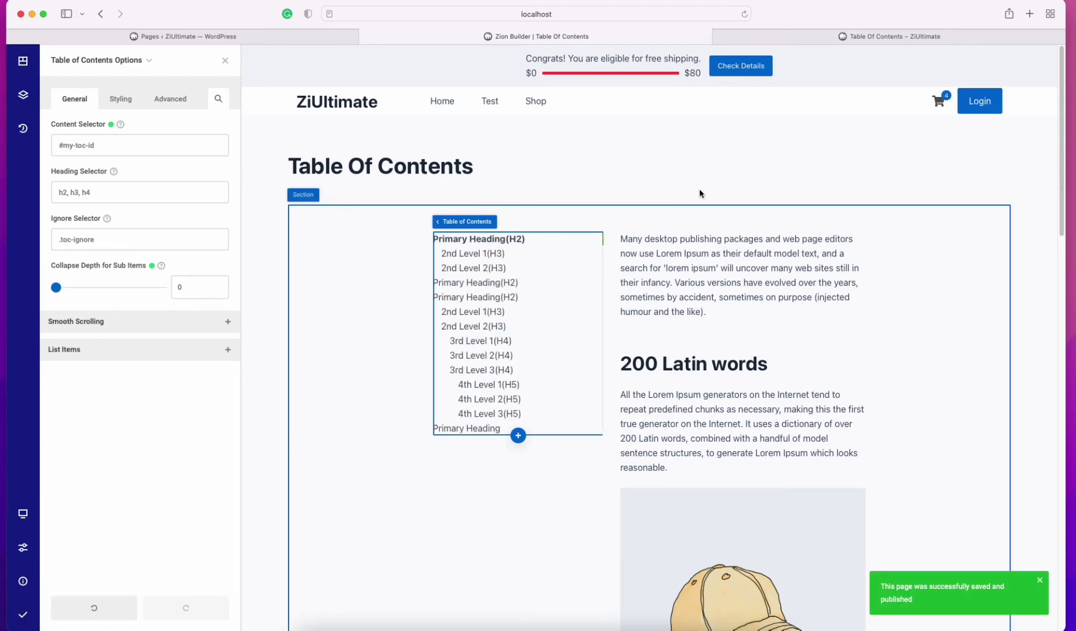
Reload the live page and examine how the sub-headings are listed in the table of contents.
left_click(776, 37)
right_click(403, 336)
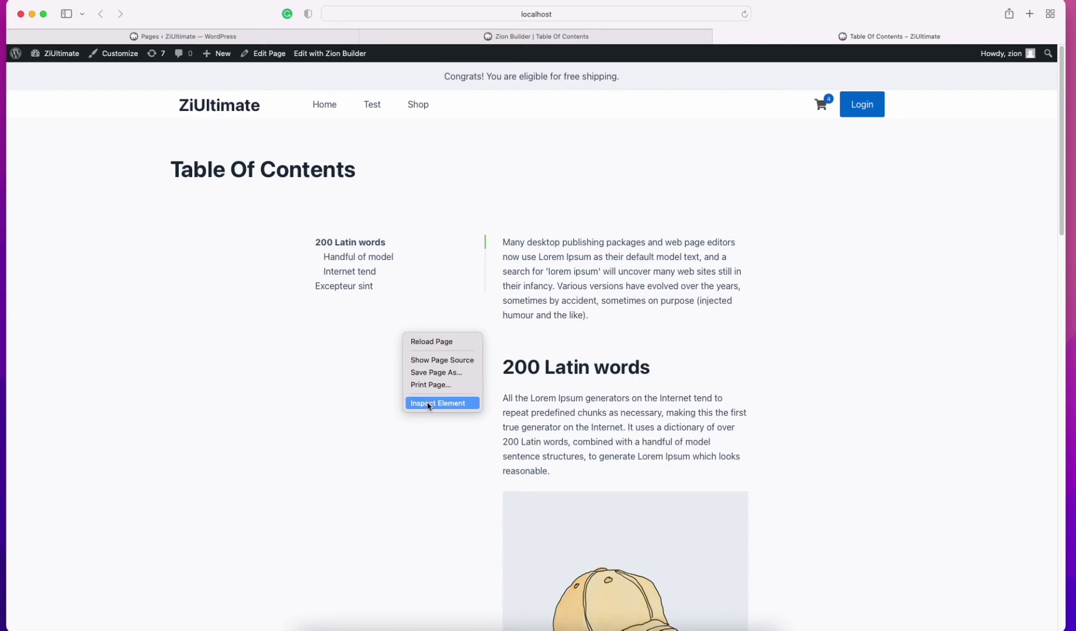
left_click(421, 341)
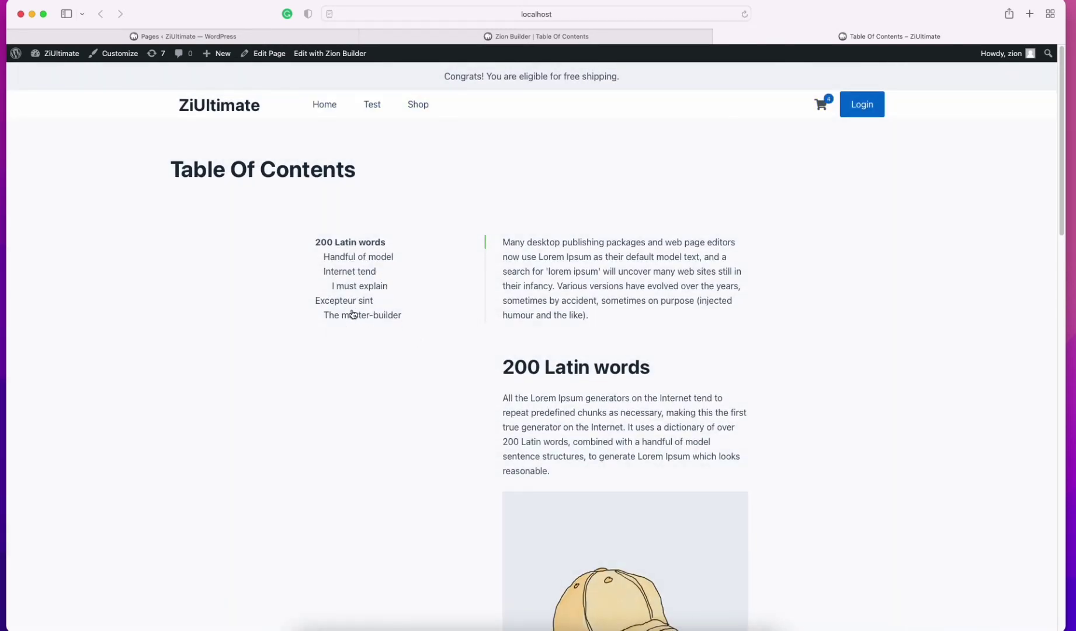
scroll(362, 365, "down", 4)
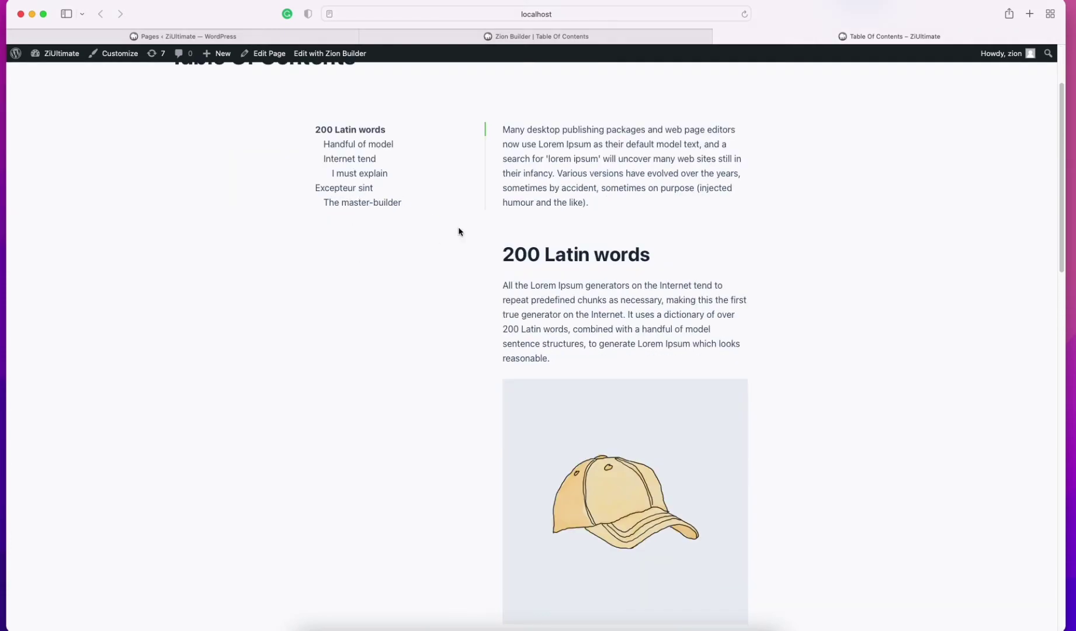
scroll(747, 174, "up", 4)
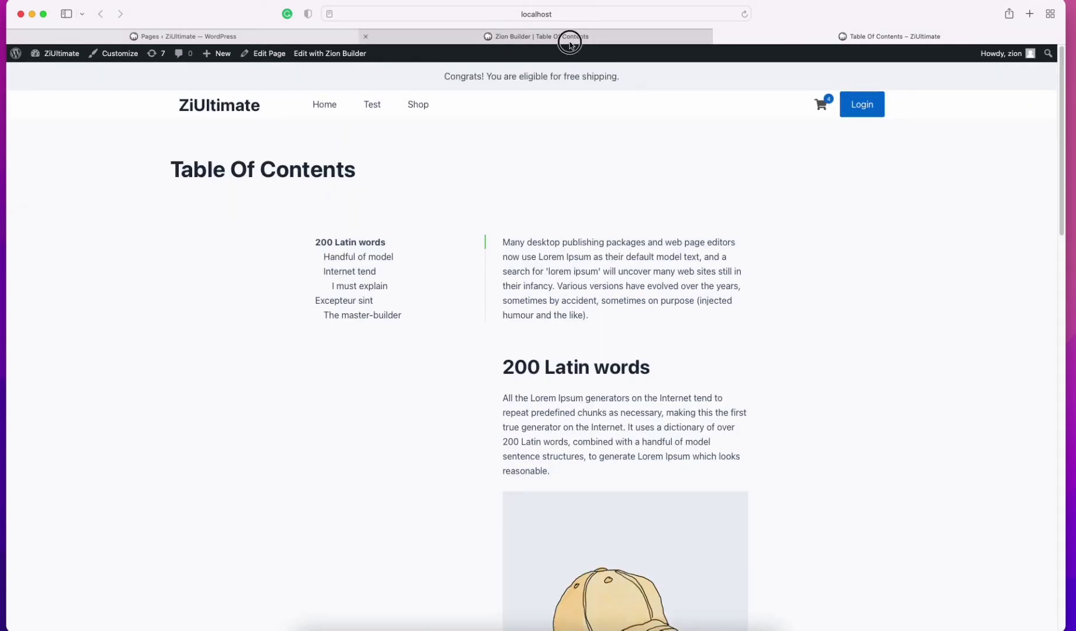
Return to the builder and review the Table of Contents element's Smooth Scrolling settings.
left_click(569, 38)
left_click(131, 324)
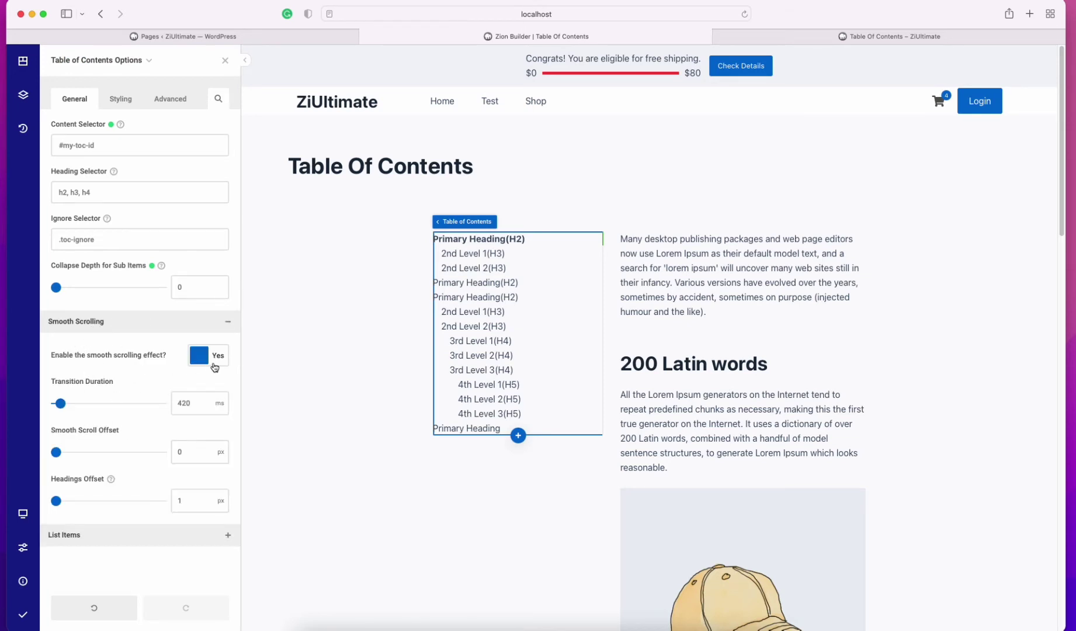
left_click(187, 326)
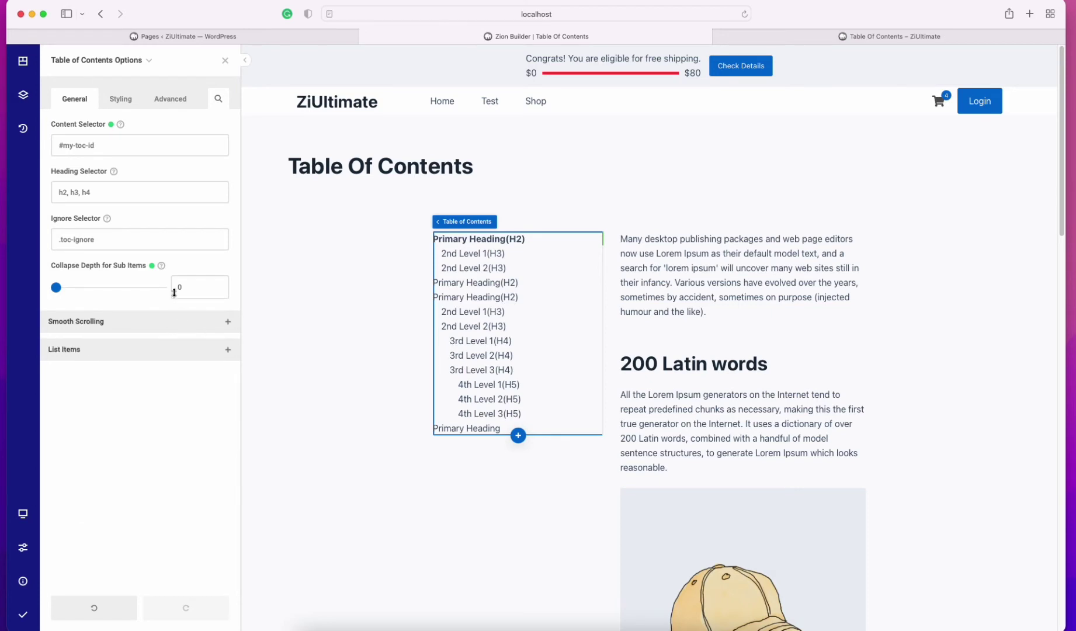
In the List Items settings, set Sub Items Indent to 16 px and List Type Style to Counter.
left_click(158, 361)
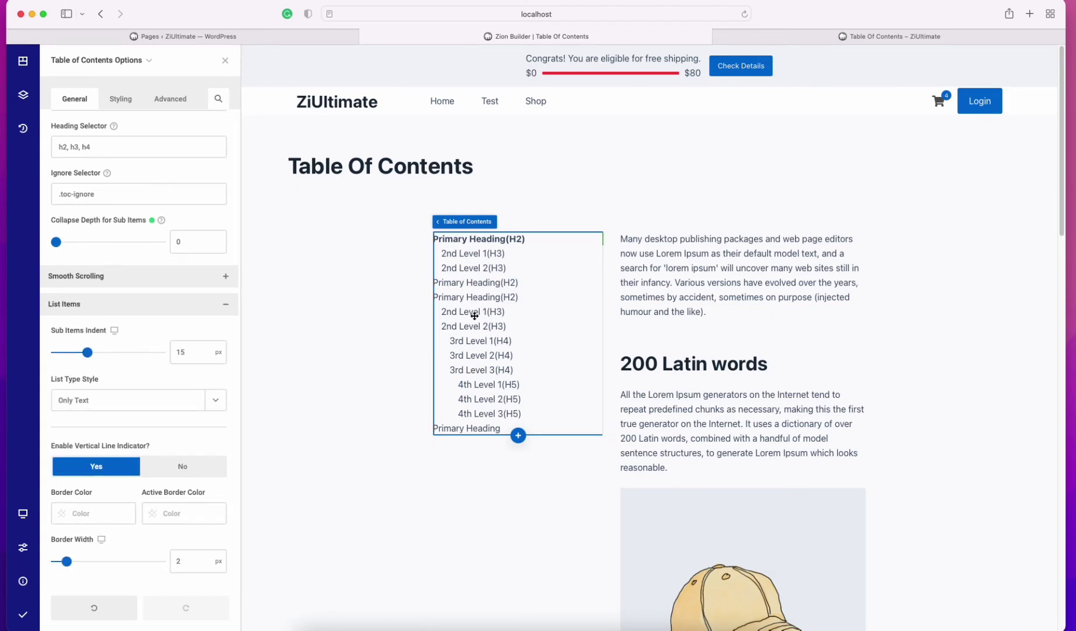
left_click_drag(87, 356, 89, 357)
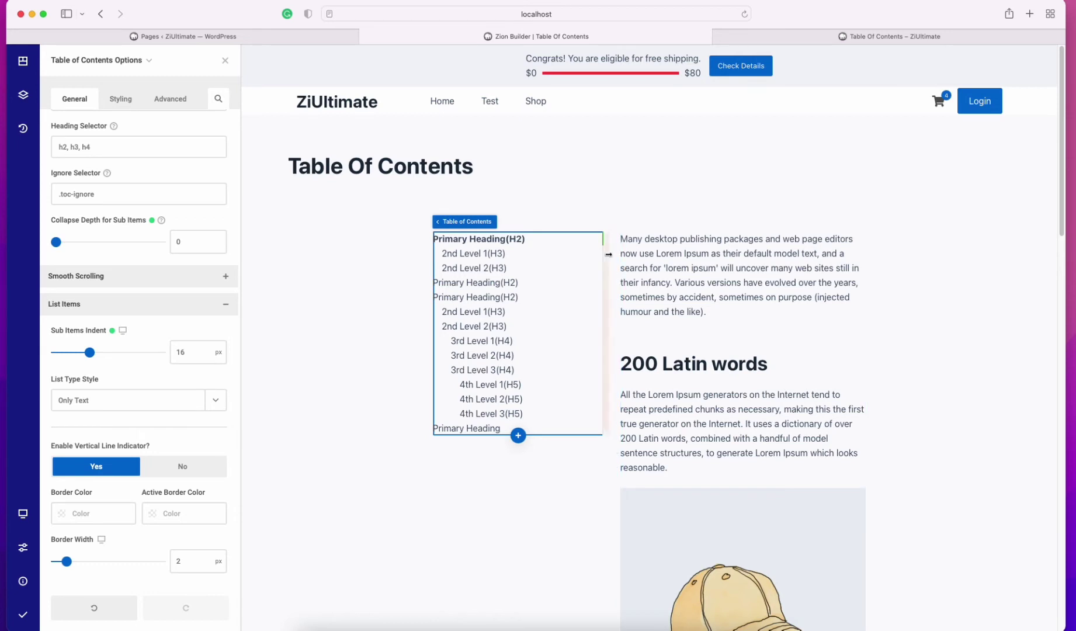
left_click(122, 402)
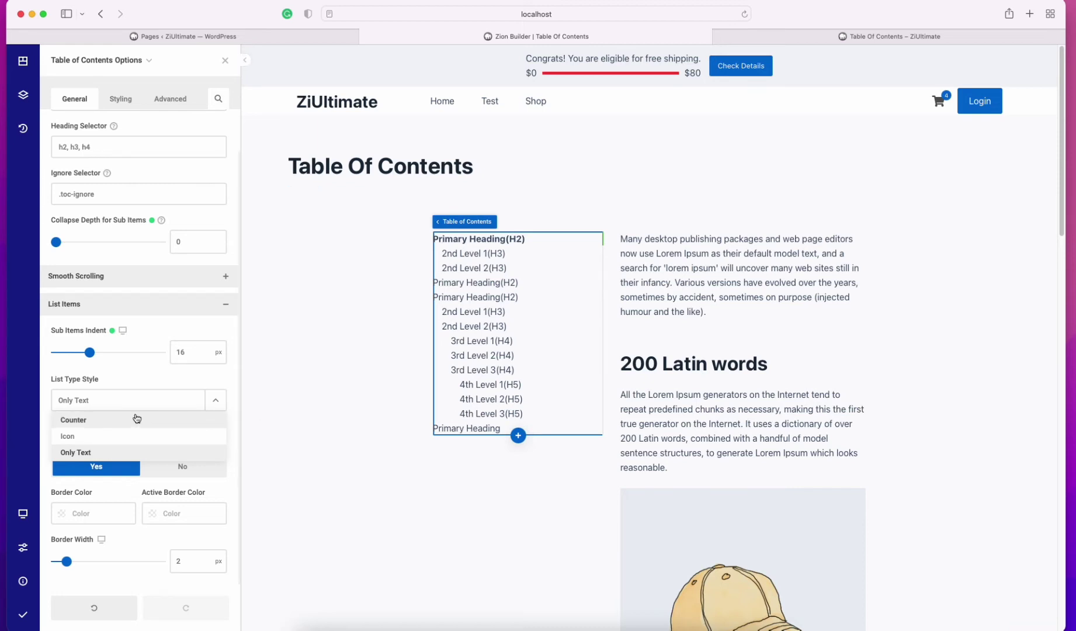
left_click(97, 421)
Set the counter's List Type for Top Level to Decimal and List Type for 2nd Level to Upper Alpha.
scroll(117, 425, "down", 5)
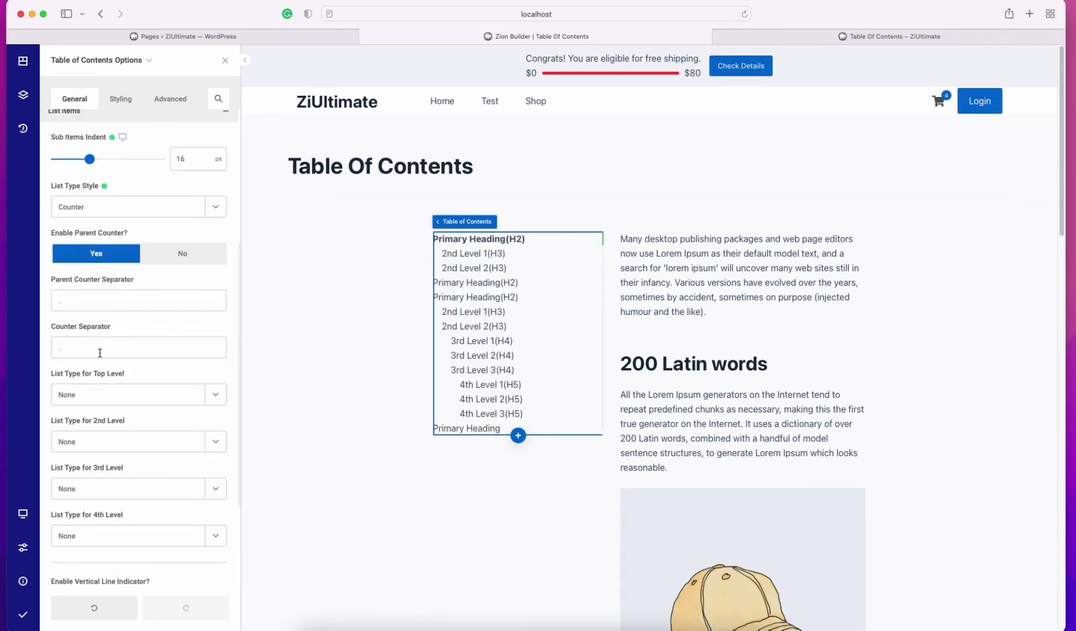
left_click(130, 406)
left_click(82, 428)
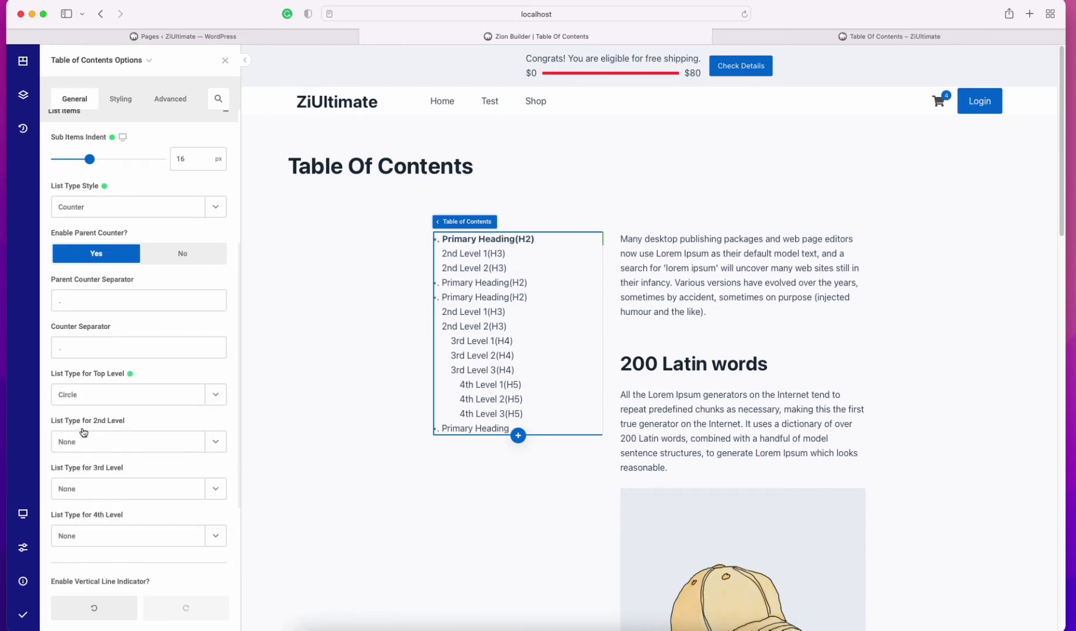
left_click(126, 410)
left_click(91, 448)
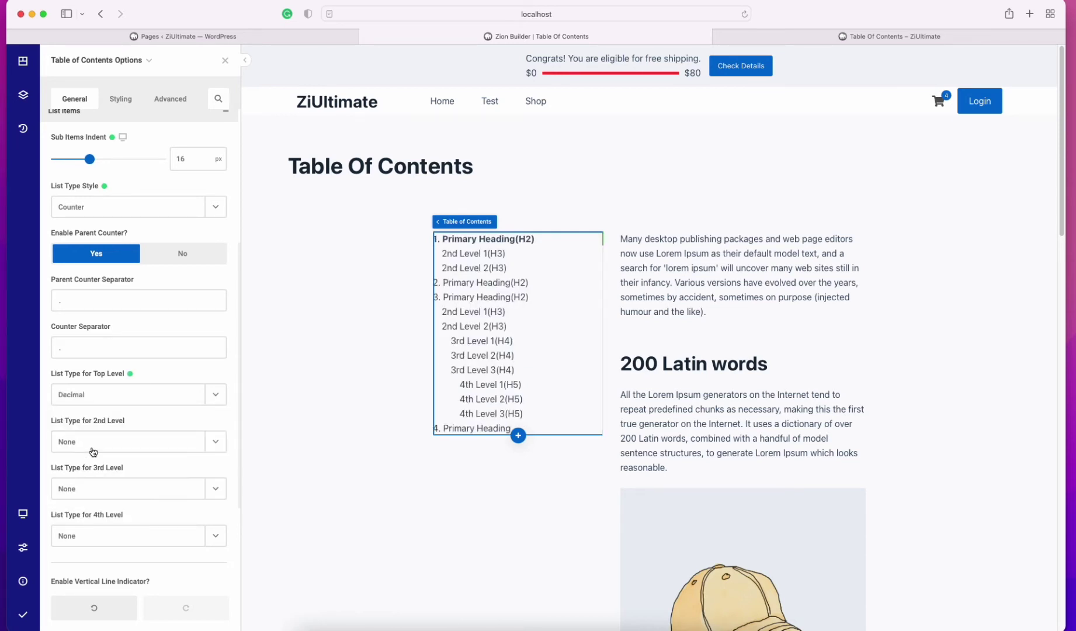
left_click(101, 480)
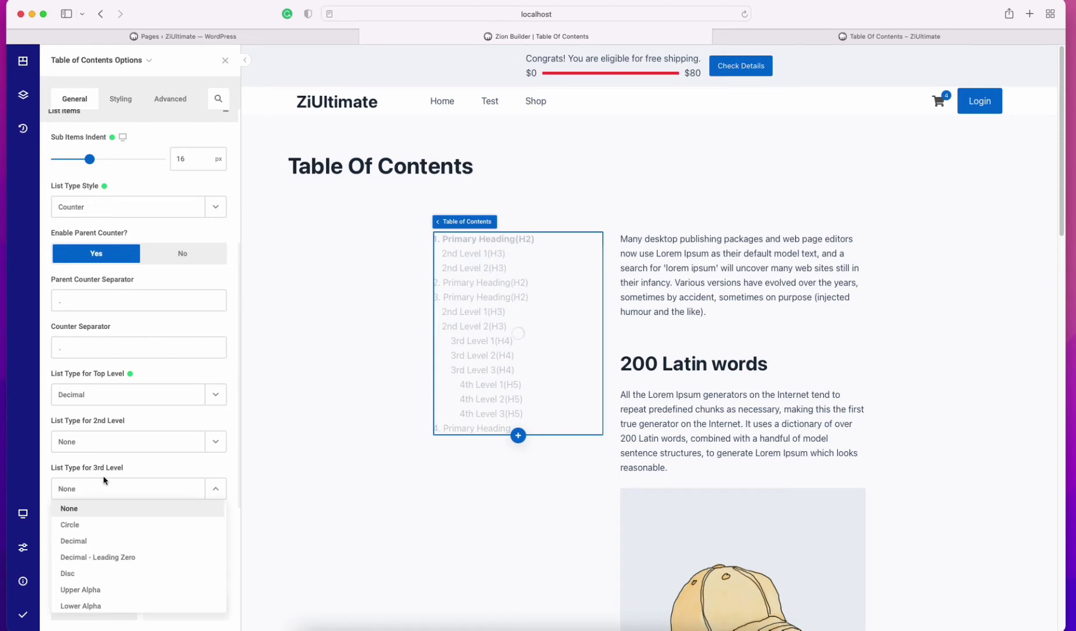
left_click(111, 451)
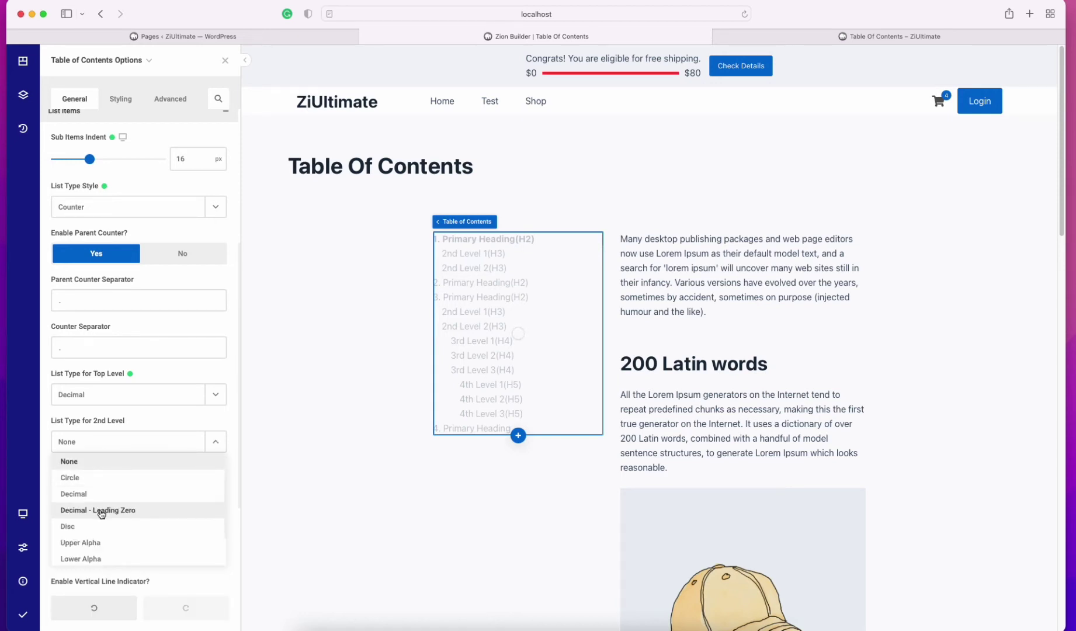
left_click(96, 543)
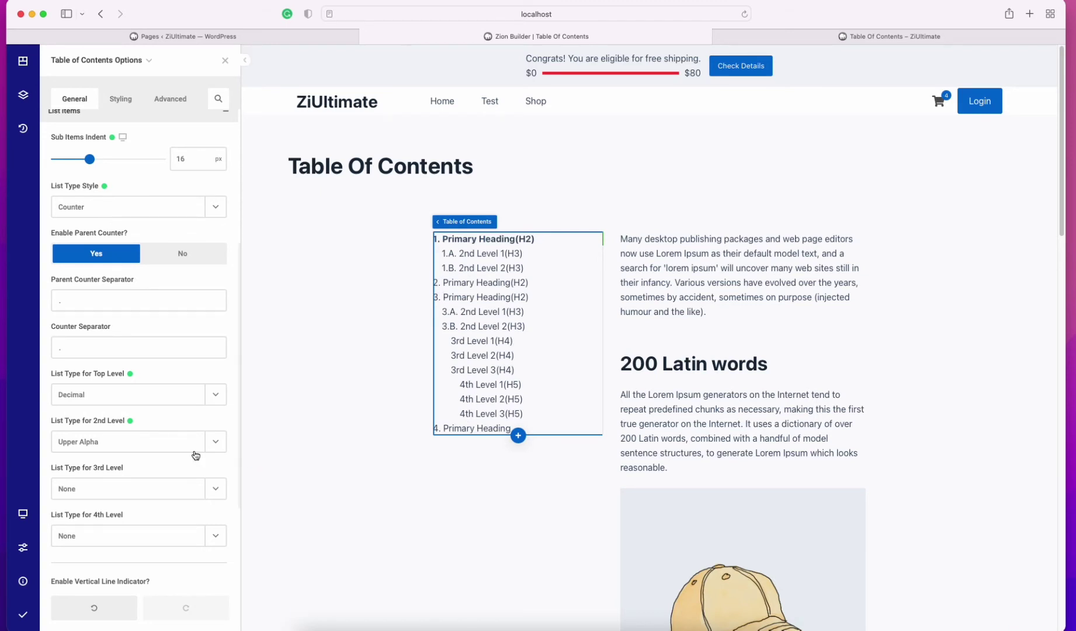
Save and publish the page, and check the first- and second-level counters on the reloaded live page.
mouse_move(27, 617)
left_click(69, 624)
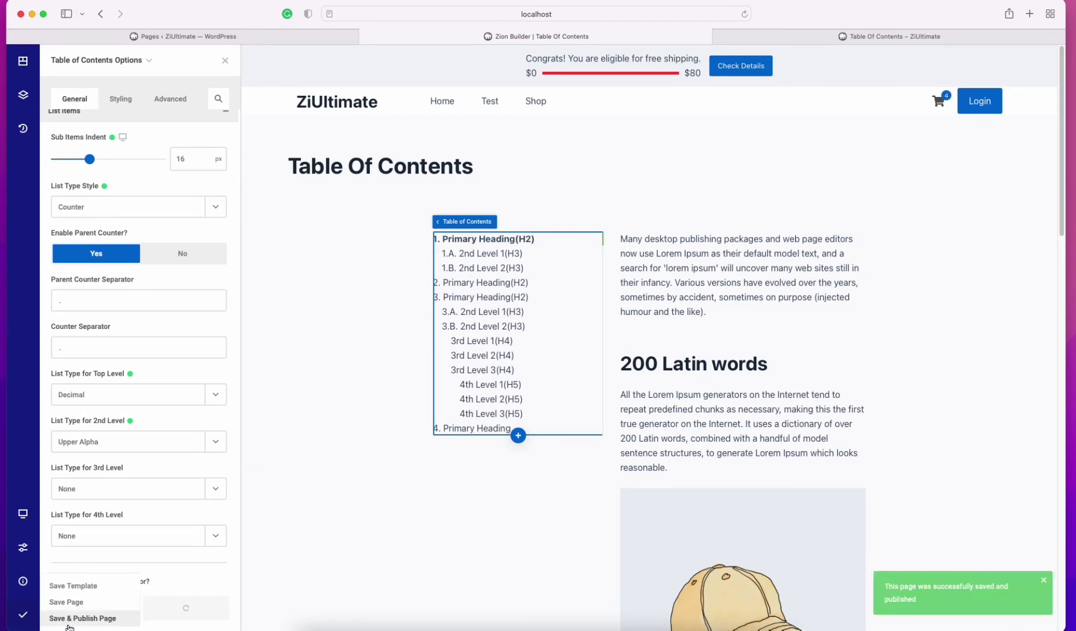
left_click(792, 37)
right_click(439, 227)
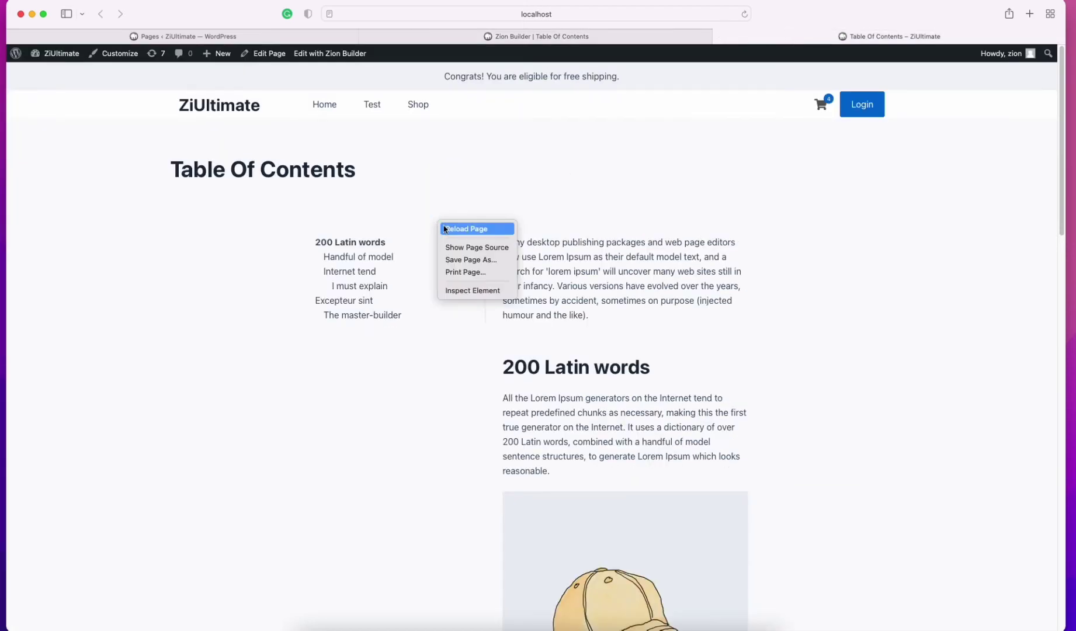
left_click(447, 229)
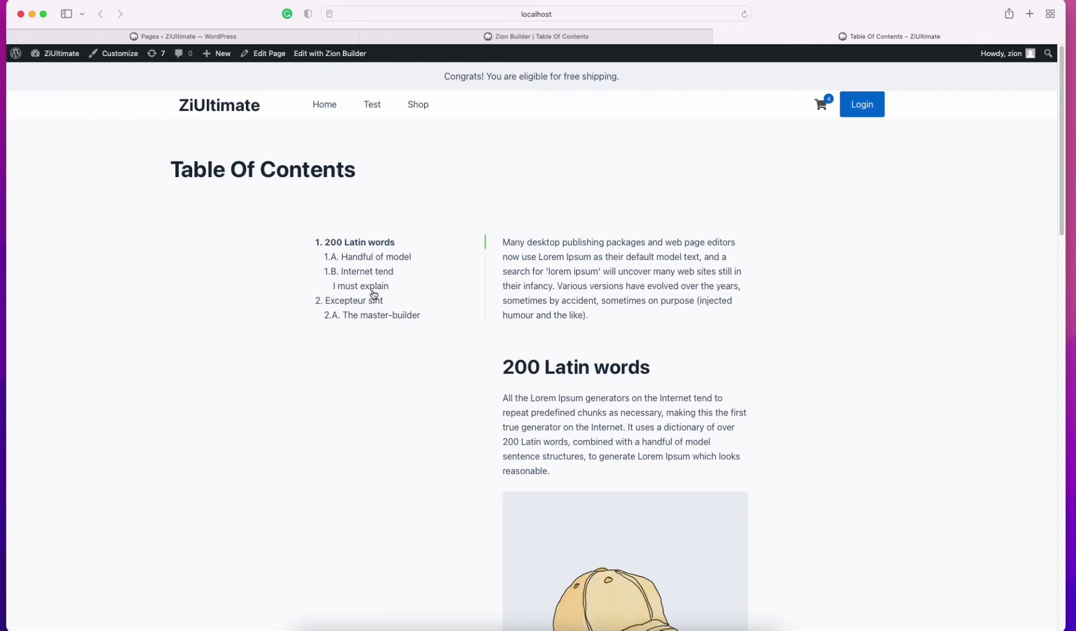
Return to the builder and set the counter's List Type for 3rd Level to Upper Roman.
left_click(654, 32)
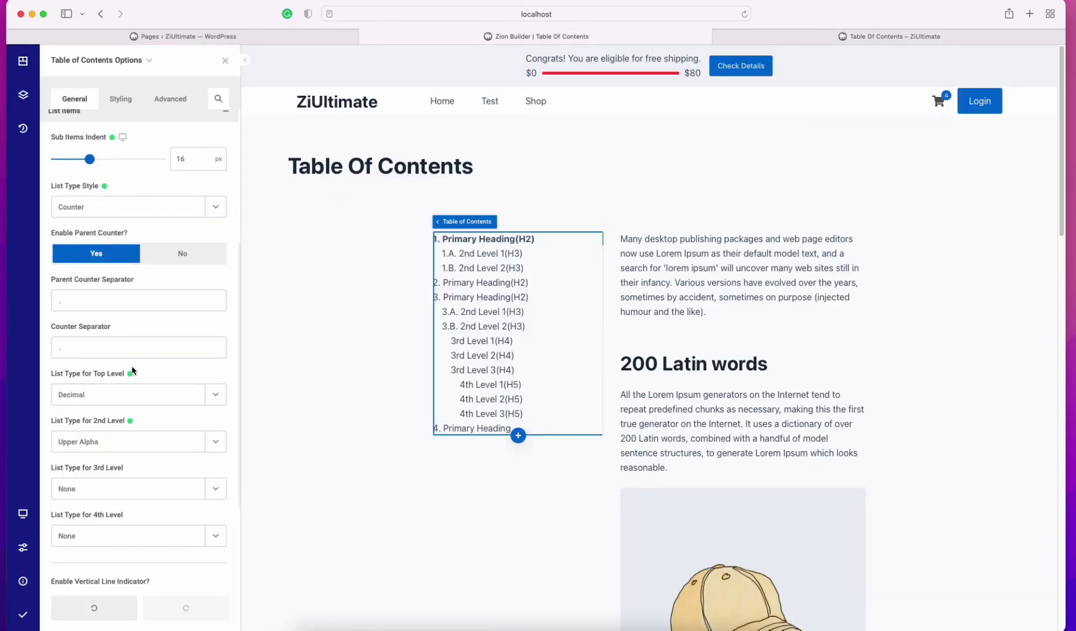
scroll(131, 365, "down", 1)
left_click(108, 470)
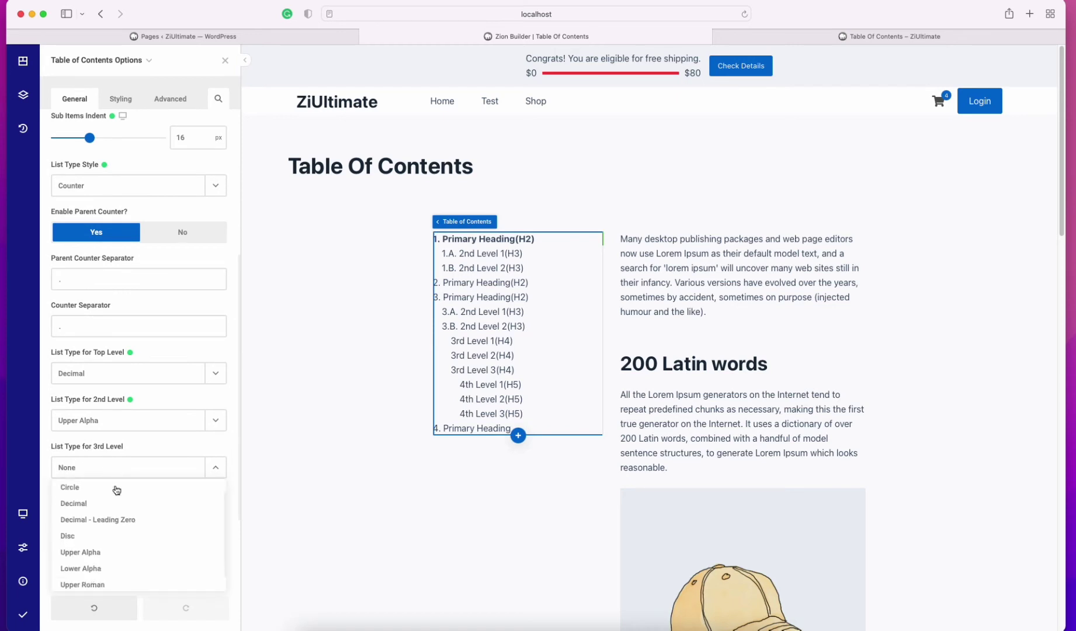
scroll(105, 578, "down", 1)
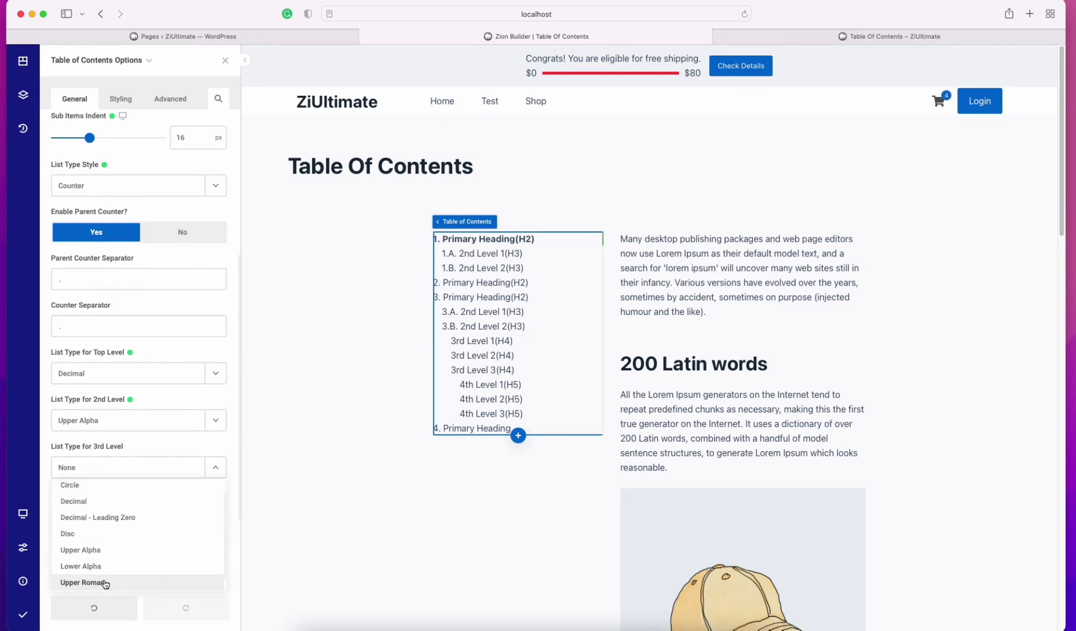
left_click(105, 582)
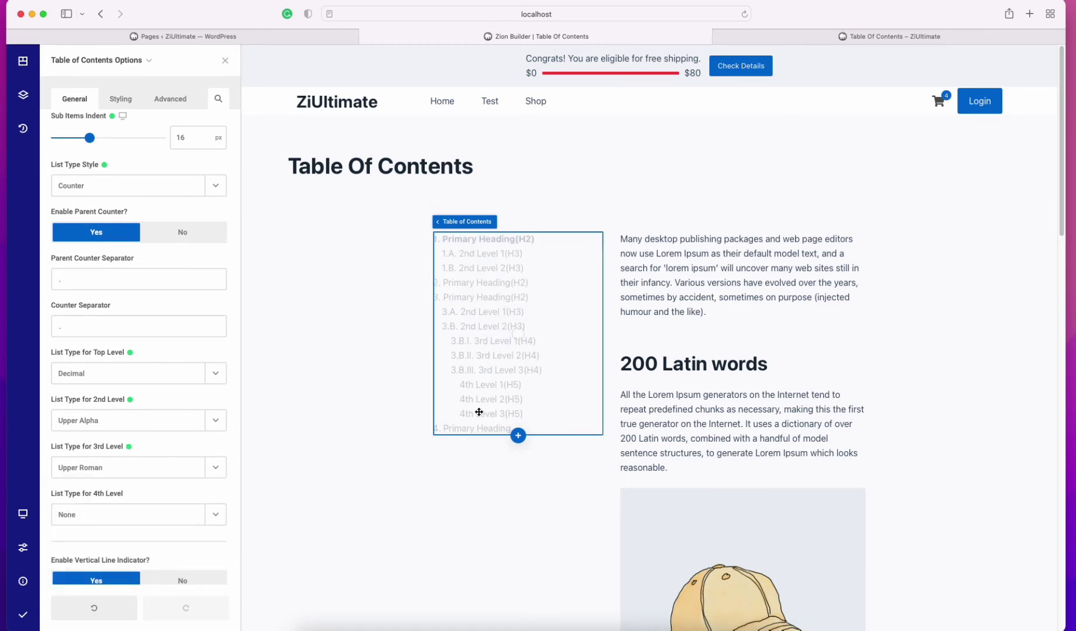
Save and publish the page, and check the third-level counter on the reloaded live page.
mouse_move(23, 613)
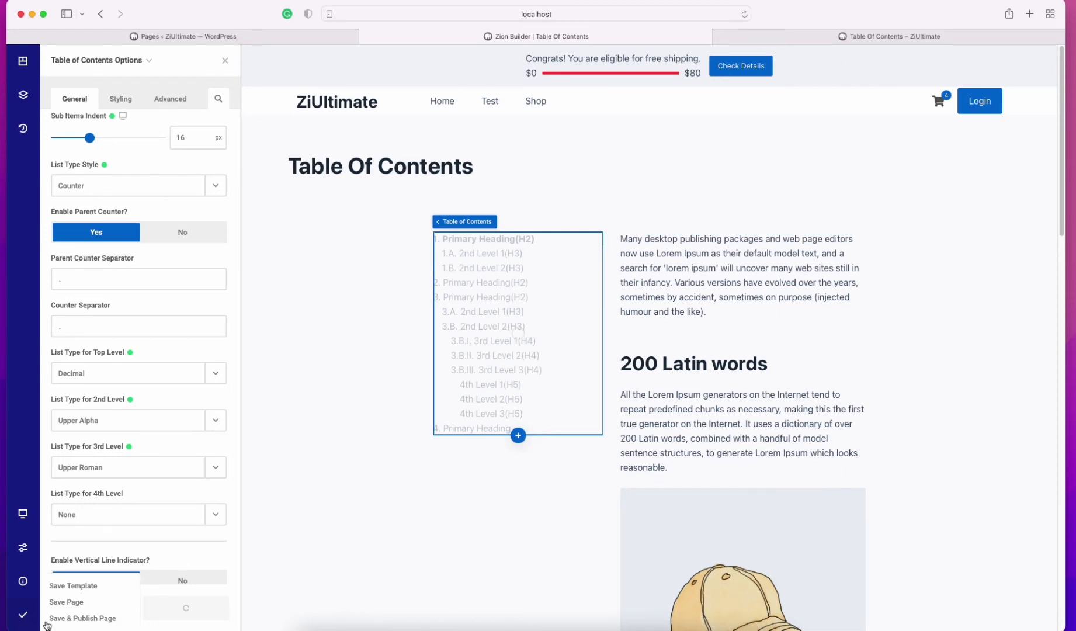
left_click(59, 619)
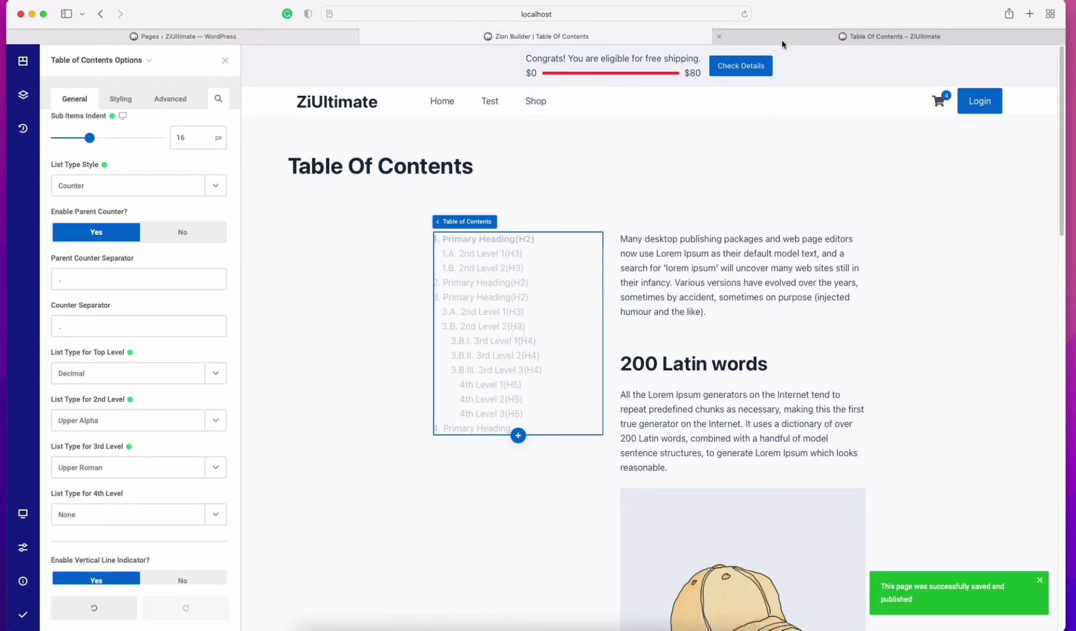
left_click(781, 37)
right_click(455, 206)
left_click(463, 210)
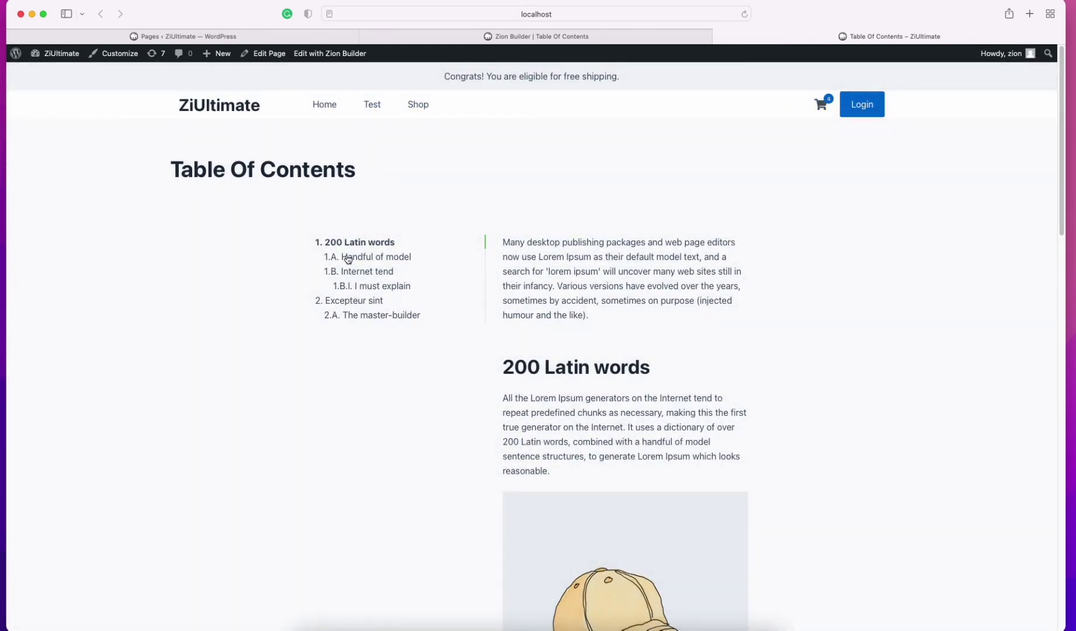
Return to the builder and set the Table of Contents wrapper's position to sticky with a Top offset of 40px.
left_click(617, 35)
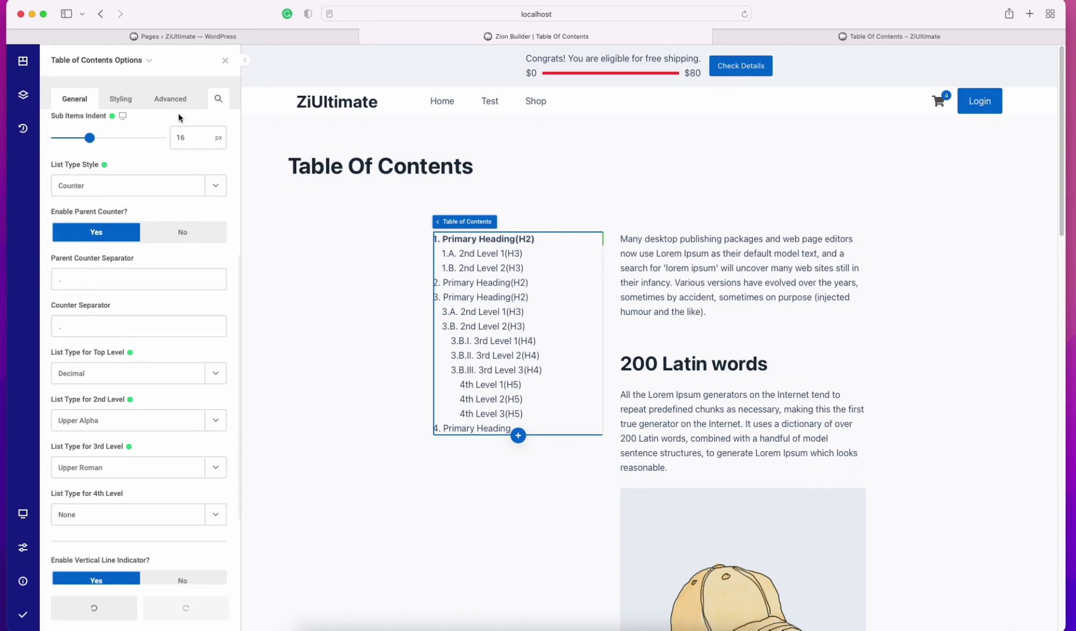
left_click(124, 100)
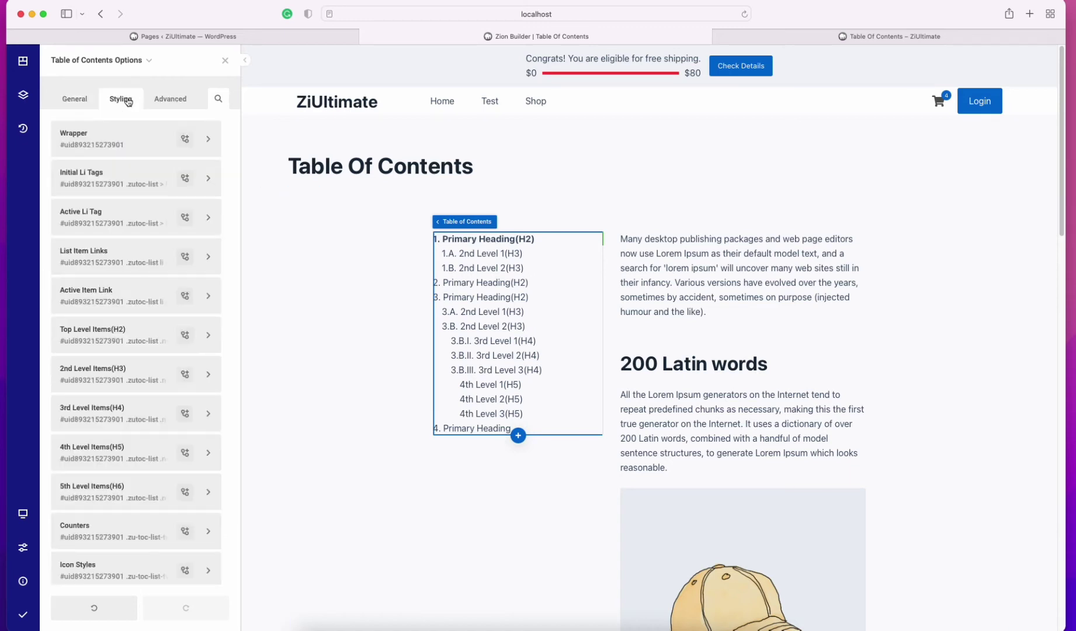
left_click(65, 138)
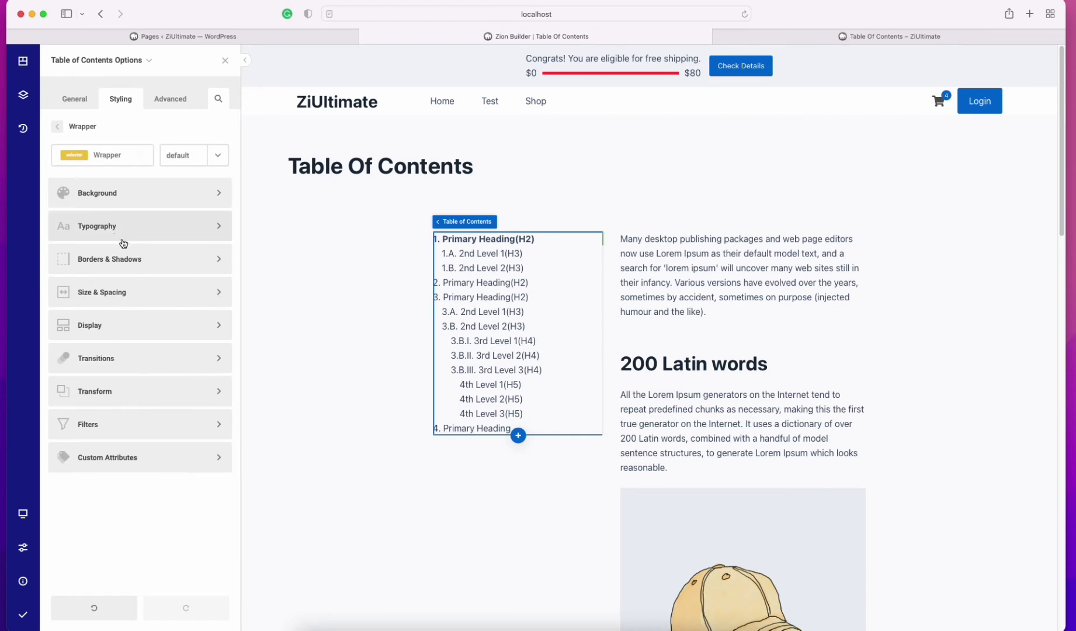
left_click(98, 333)
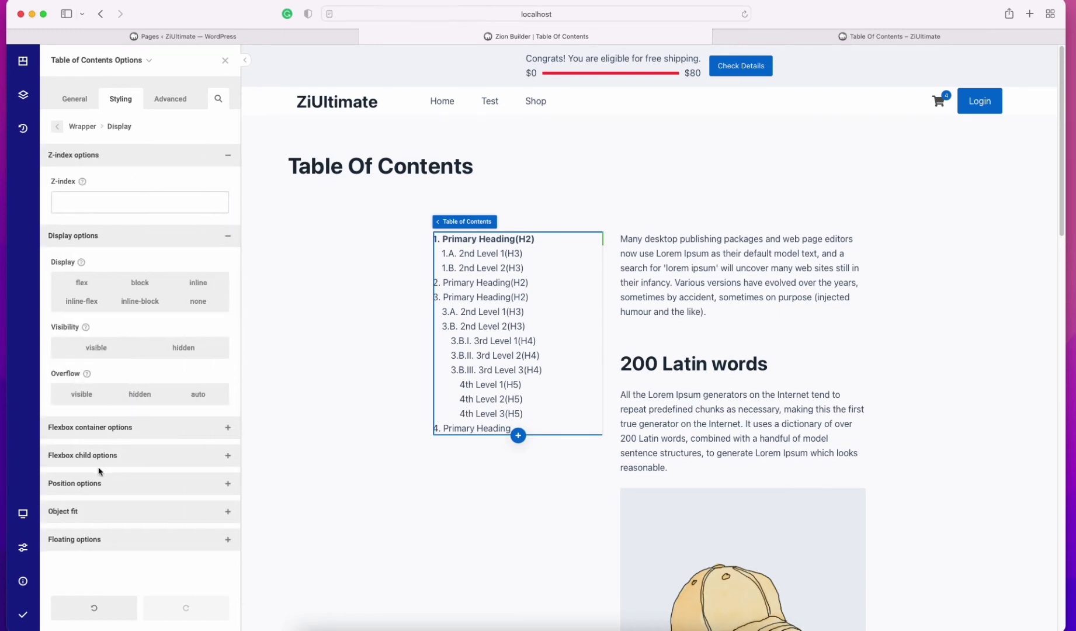
left_click(99, 483)
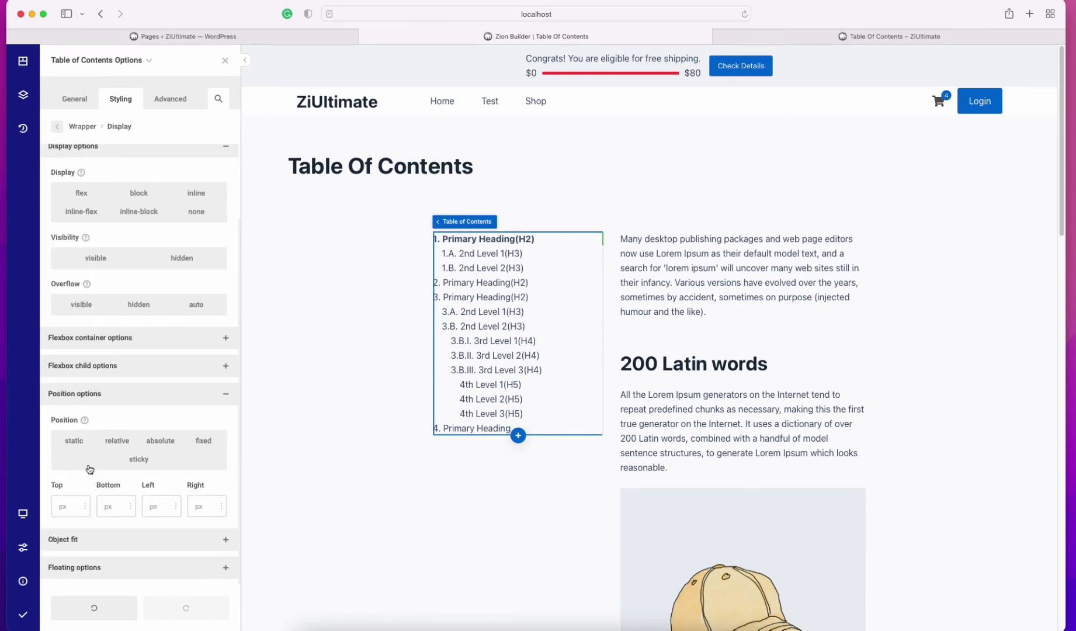
left_click(142, 461)
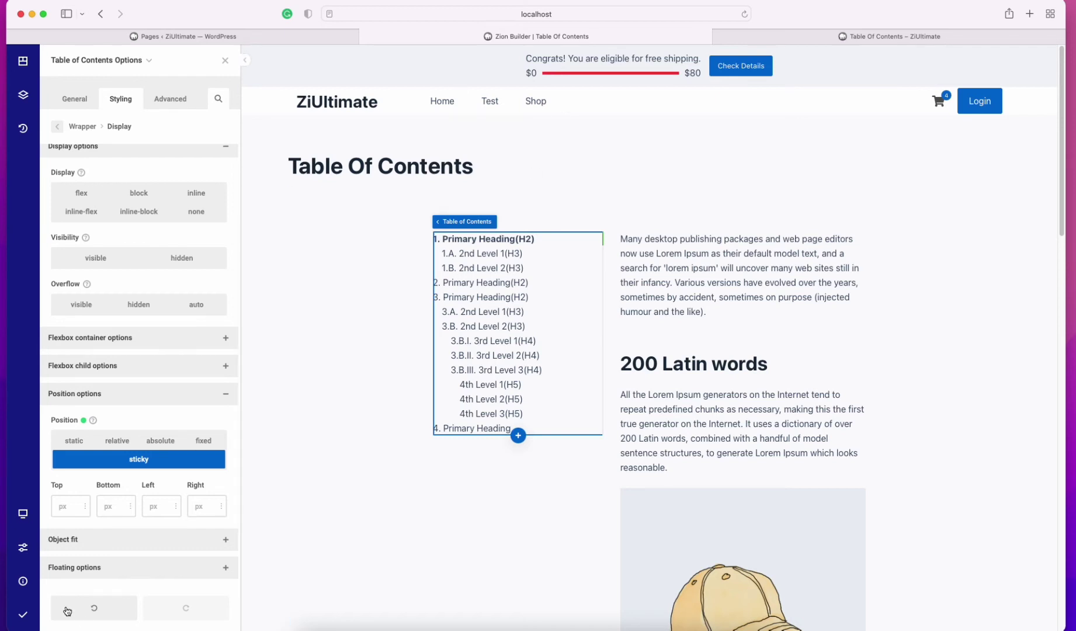
left_click(57, 512)
type("40")
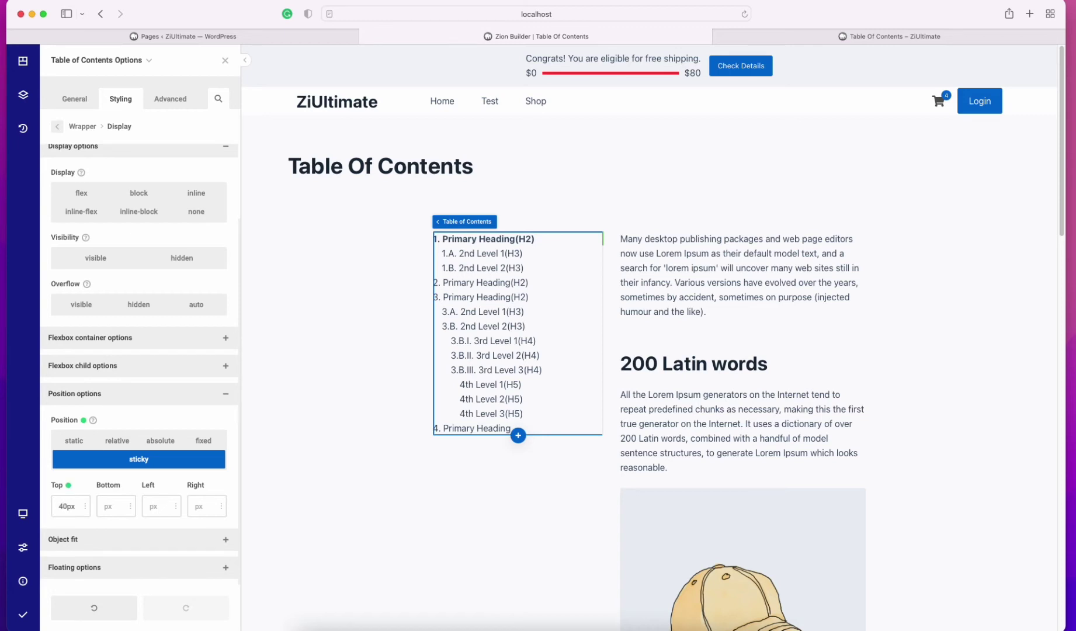
Save and publish the page, and test the sticky list on the reloaded live page with the Internet tend and The master-builder links.
left_click(22, 613)
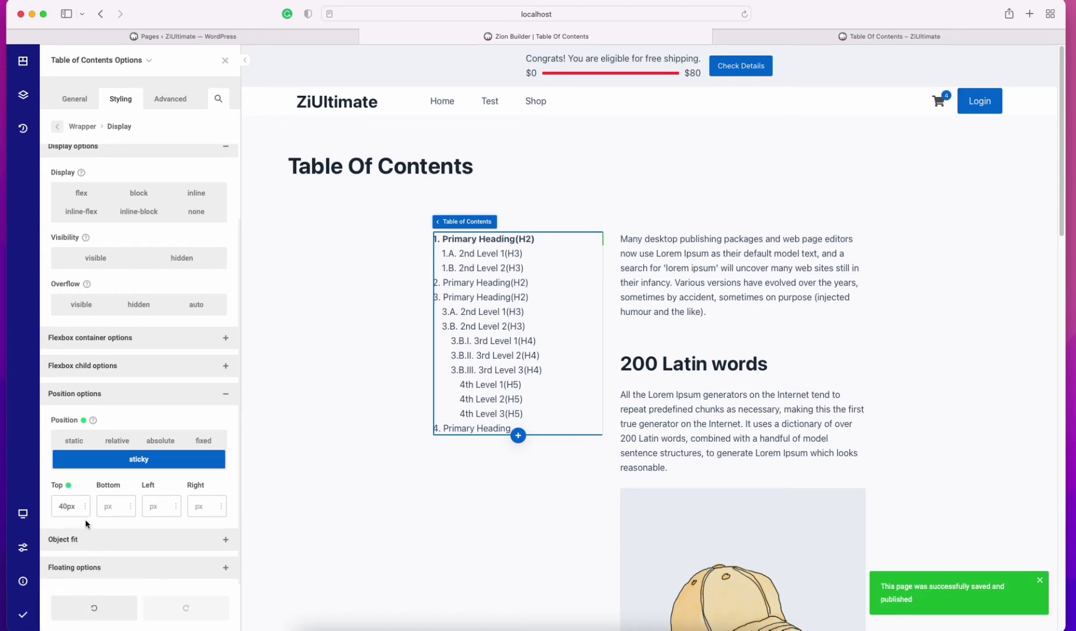
left_click(780, 36)
right_click(525, 164)
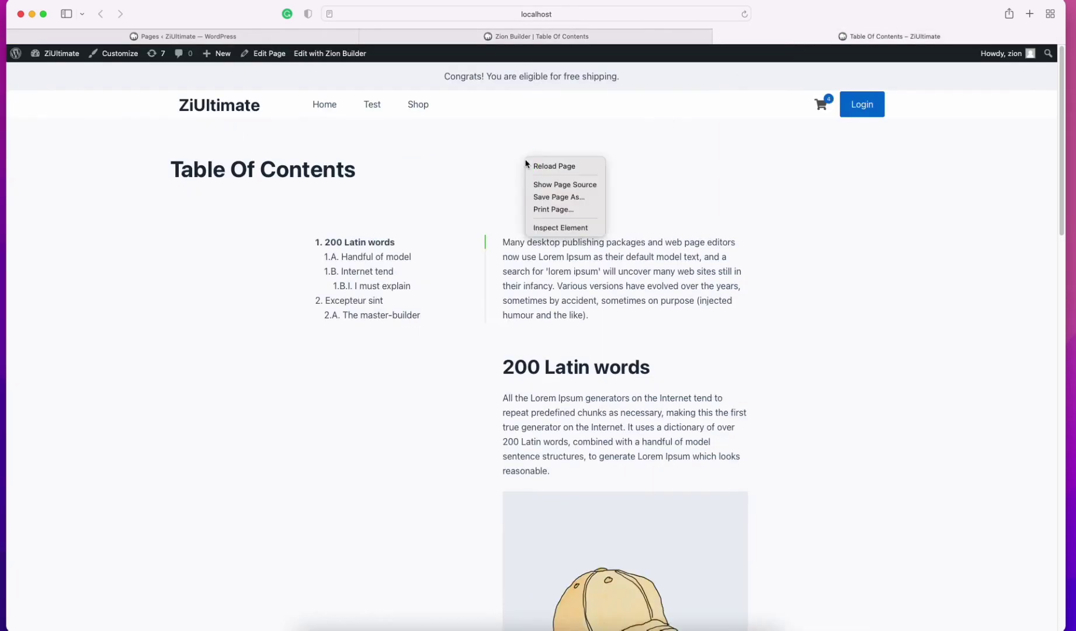
left_click(540, 167)
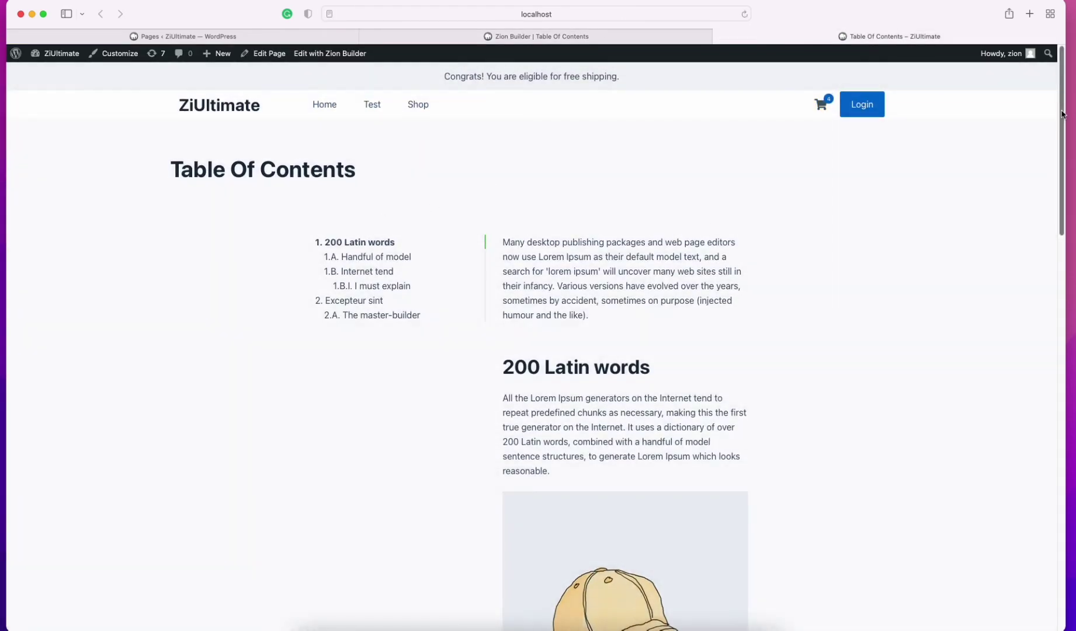
left_click_drag(1064, 113, 1005, 137)
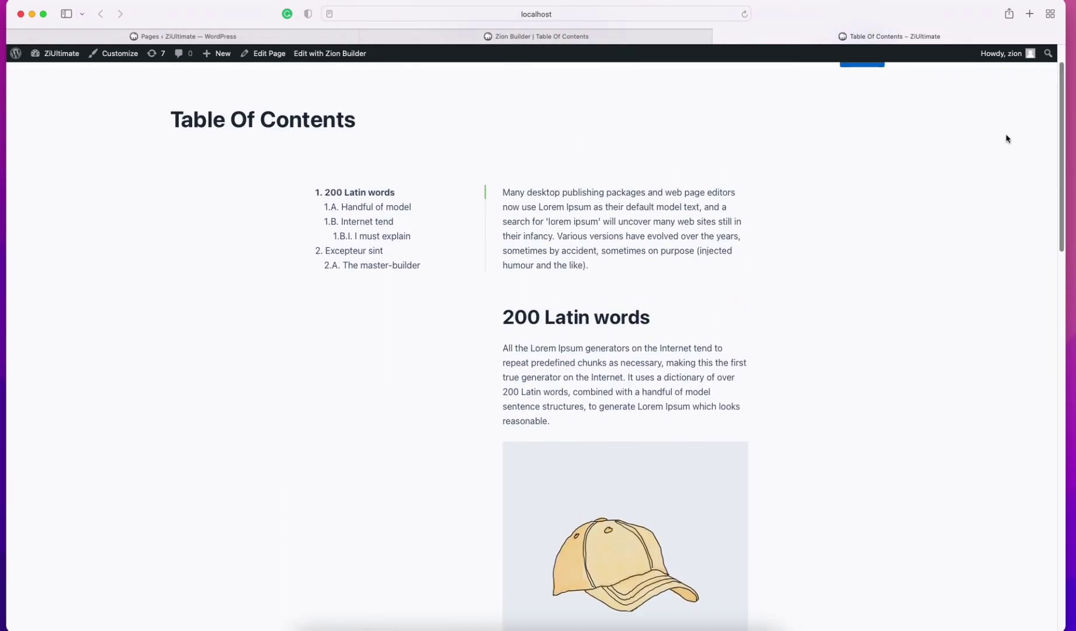
left_click(374, 222)
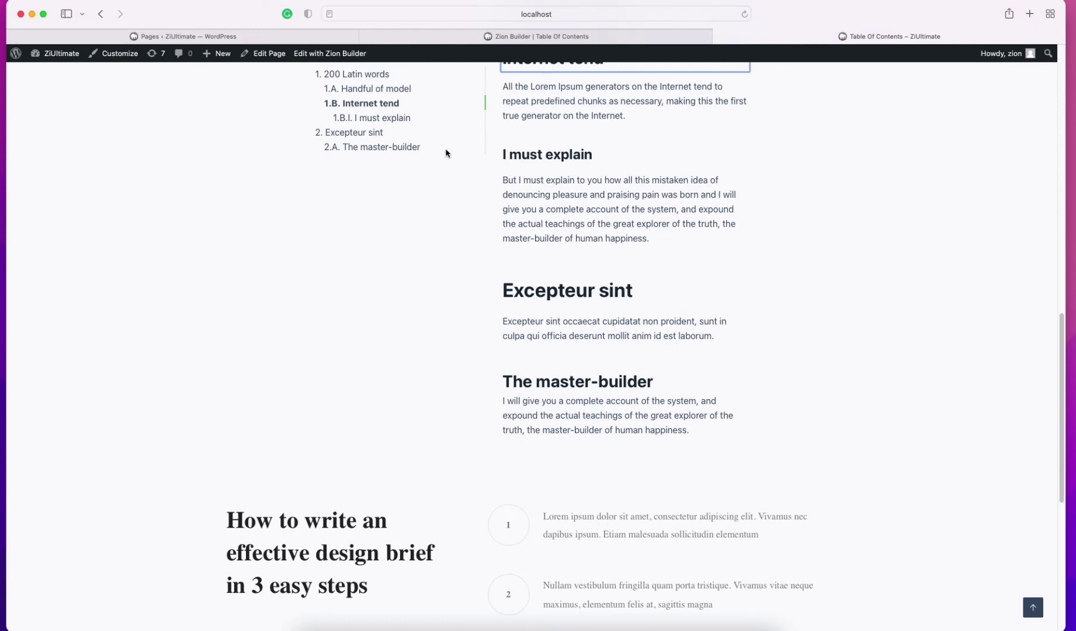
left_click(396, 148)
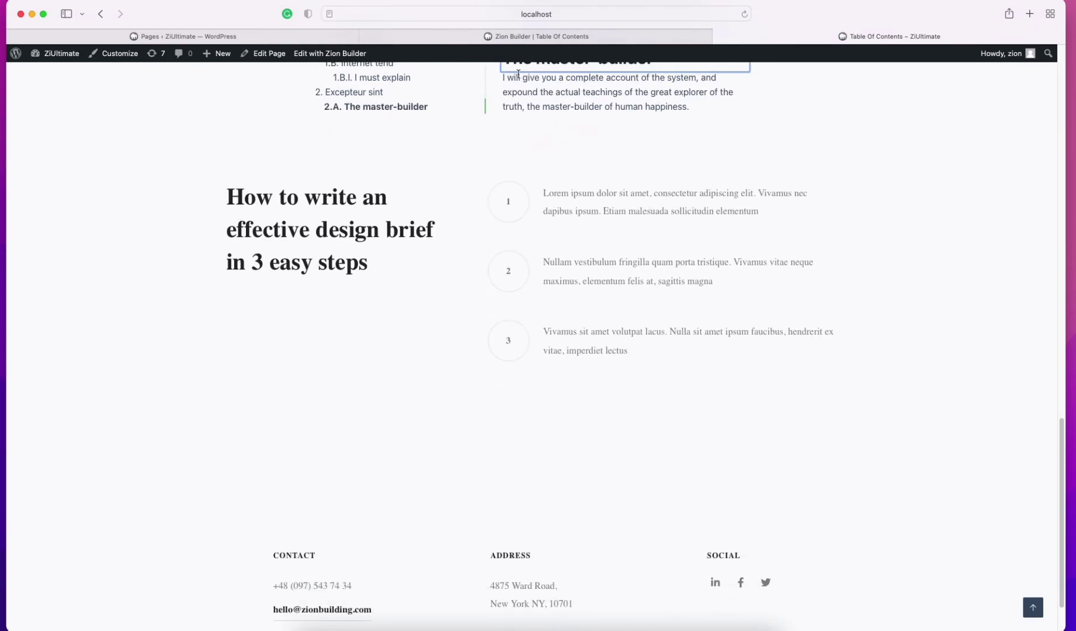
Return to the builder and set the Table of Contents' Smooth Scroll Offset to 40 px.
left_click(589, 39)
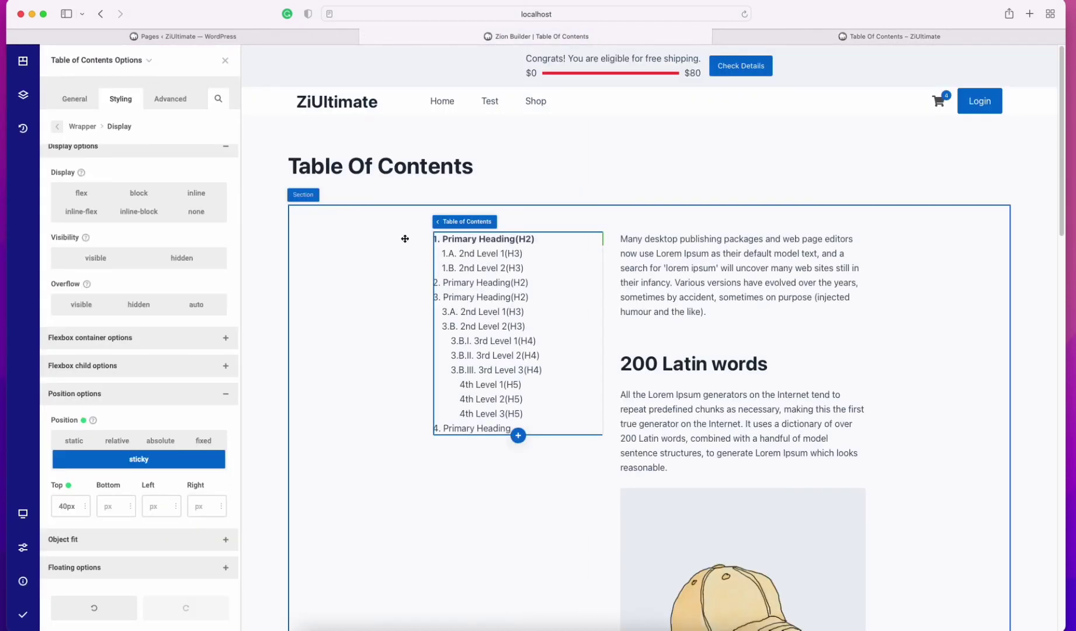
left_click(65, 103)
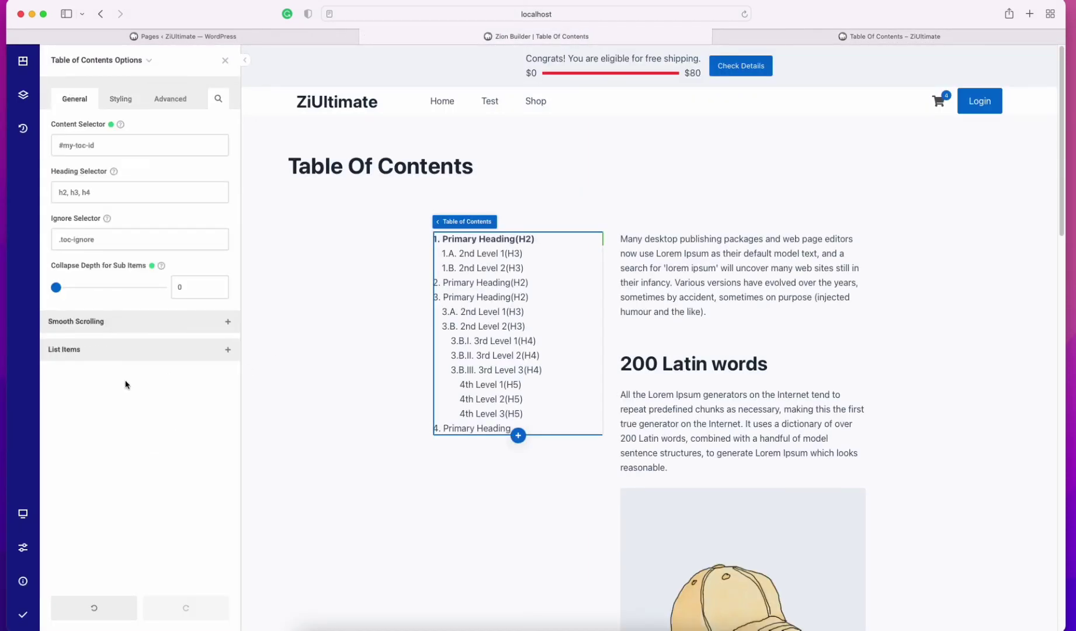
left_click(126, 328)
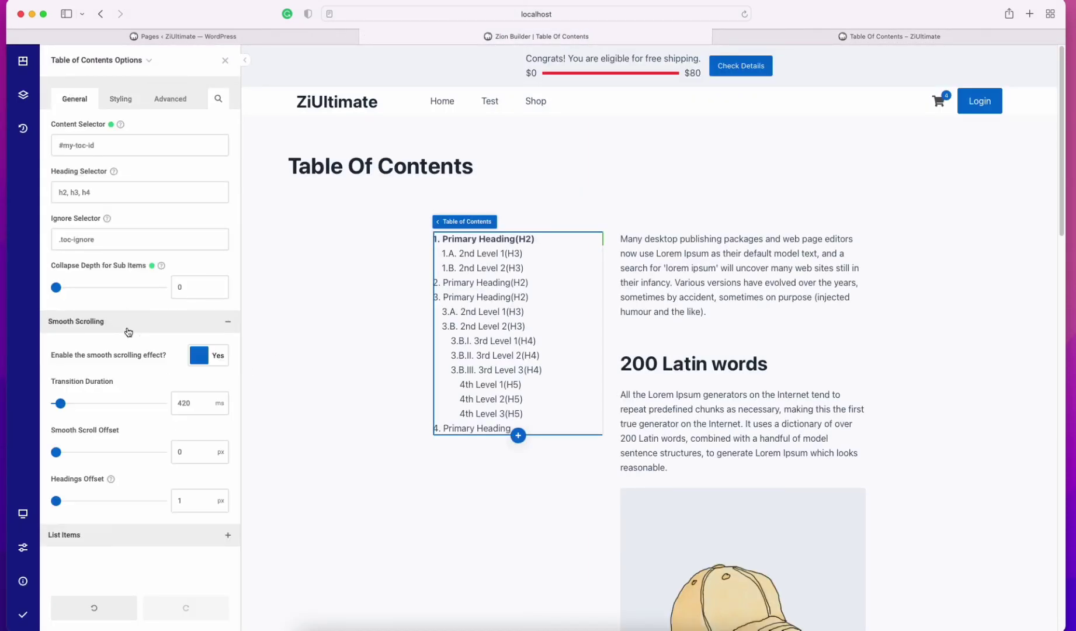
left_click(176, 453)
type("4")
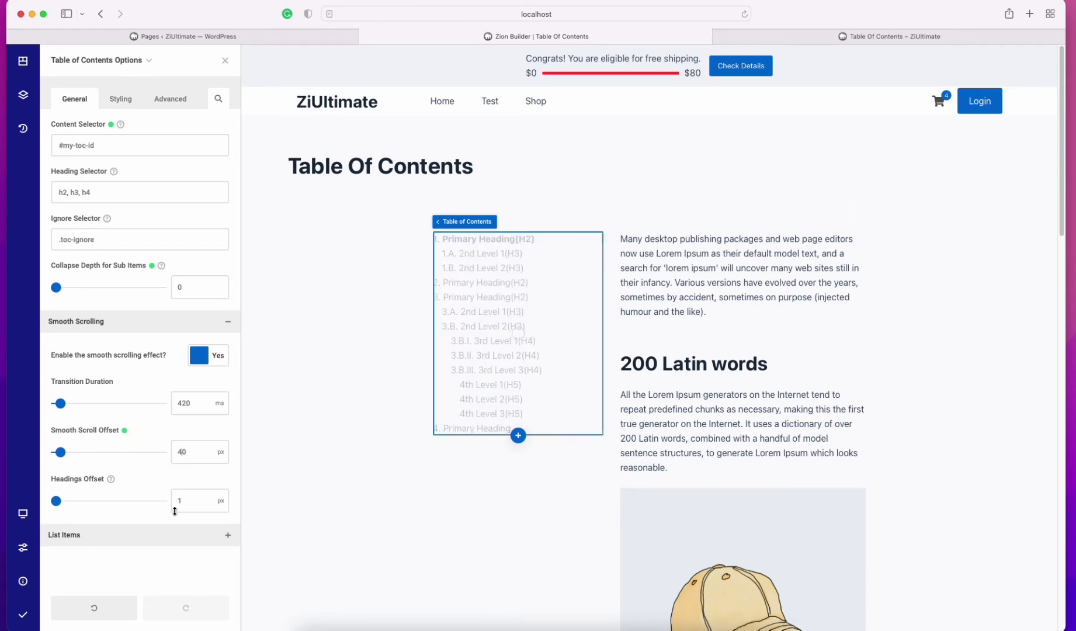
Save and publish the page, and test the scroll offset on the reloaded live page with the I must explain, The master-builder and Handful of model links.
mouse_move(23, 614)
left_click(76, 617)
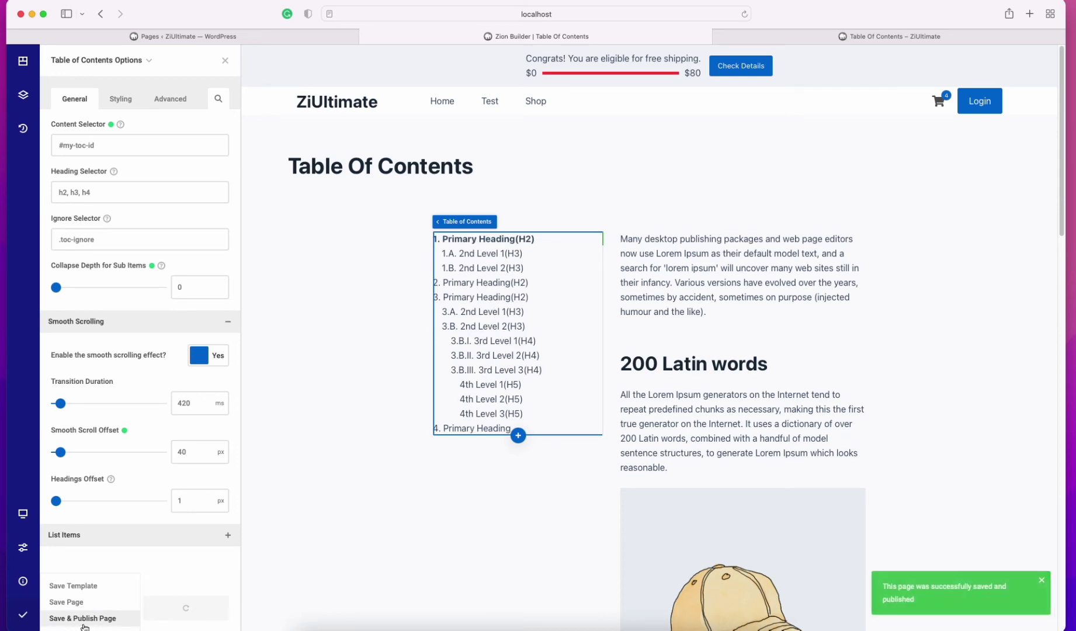
left_click(762, 36)
scroll(674, 166, "up", 15)
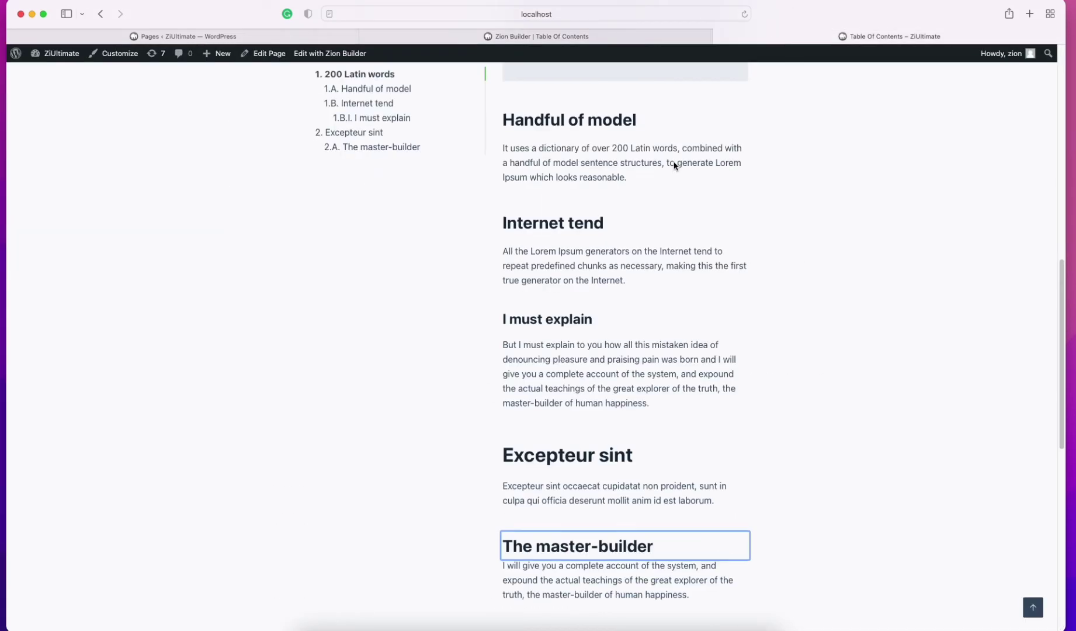
right_click(675, 166)
left_click(662, 169)
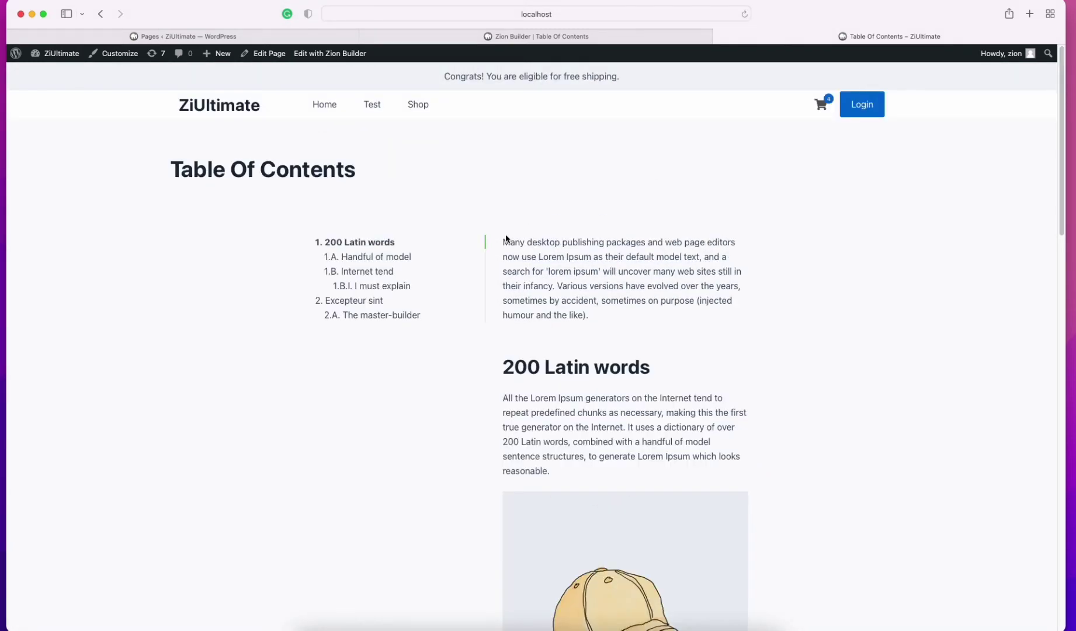
left_click(379, 287)
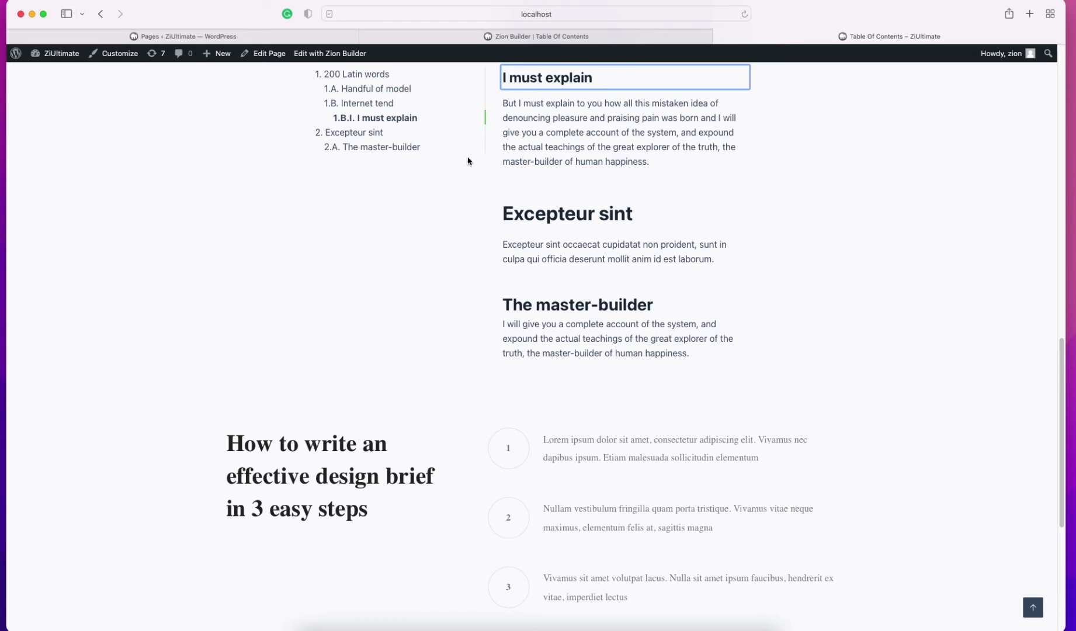
left_click(381, 148)
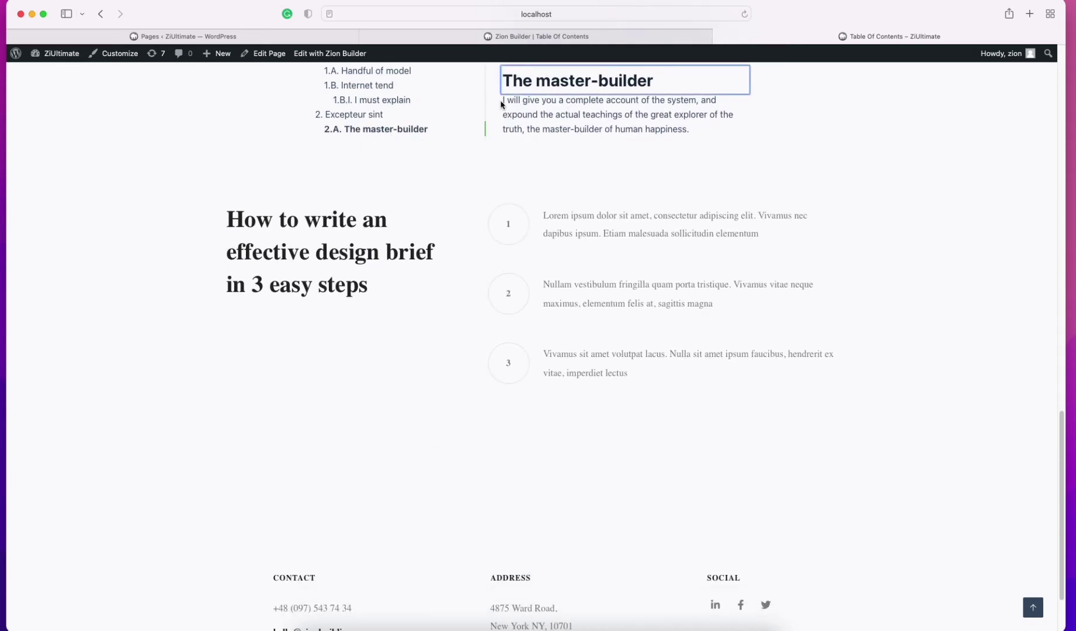
left_click(394, 73)
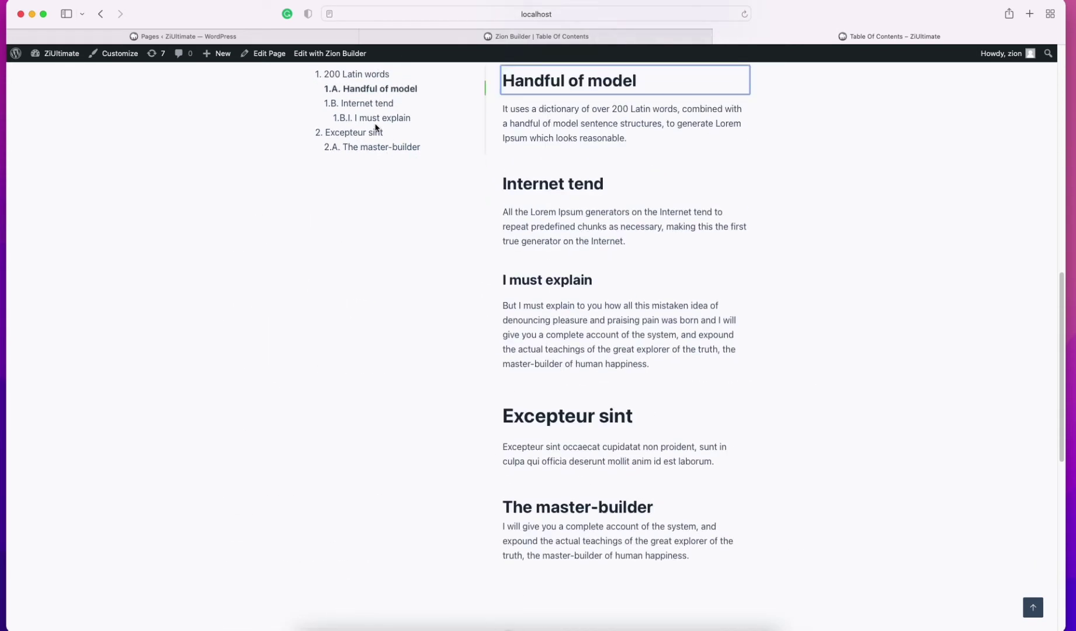
Return to the builder, show the page's element tree, and add a Container element below the Table of Contents.
left_click(595, 38)
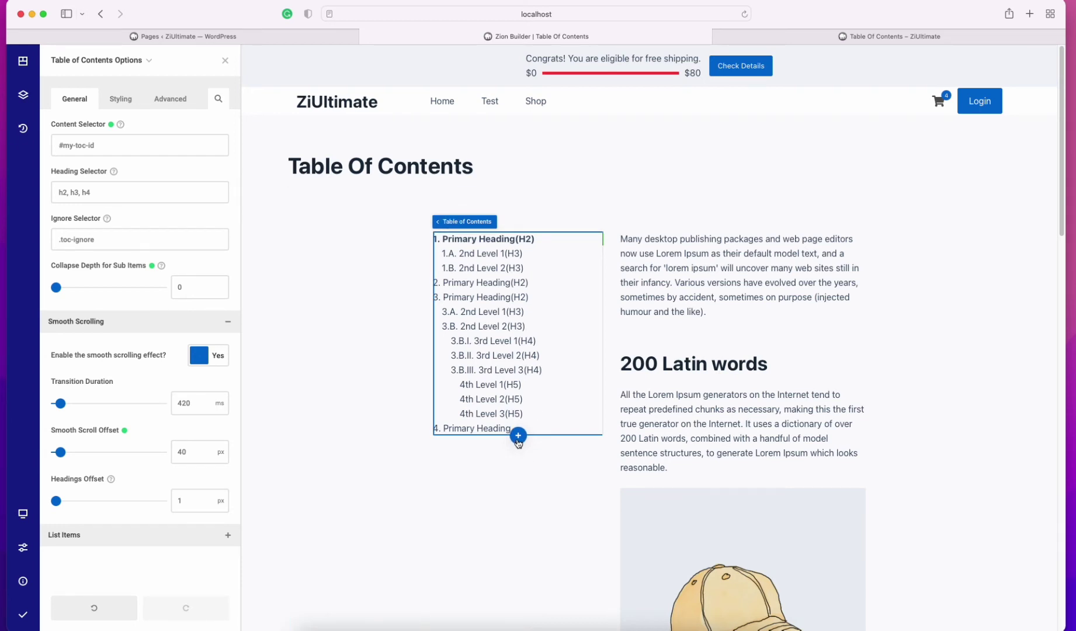
left_click(124, 98)
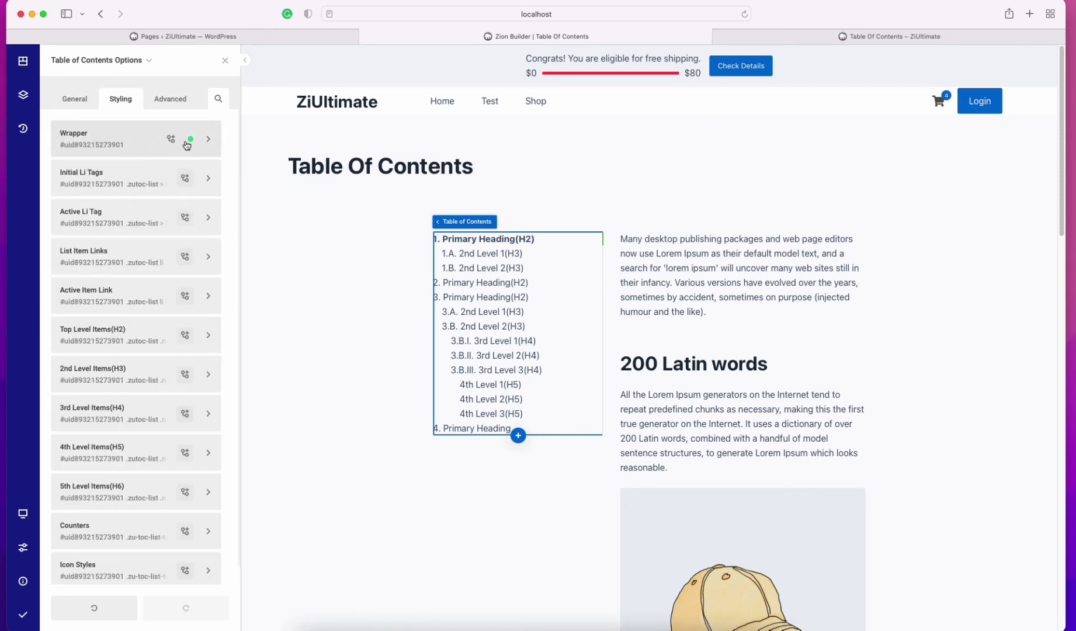
left_click(75, 99)
left_click(22, 93)
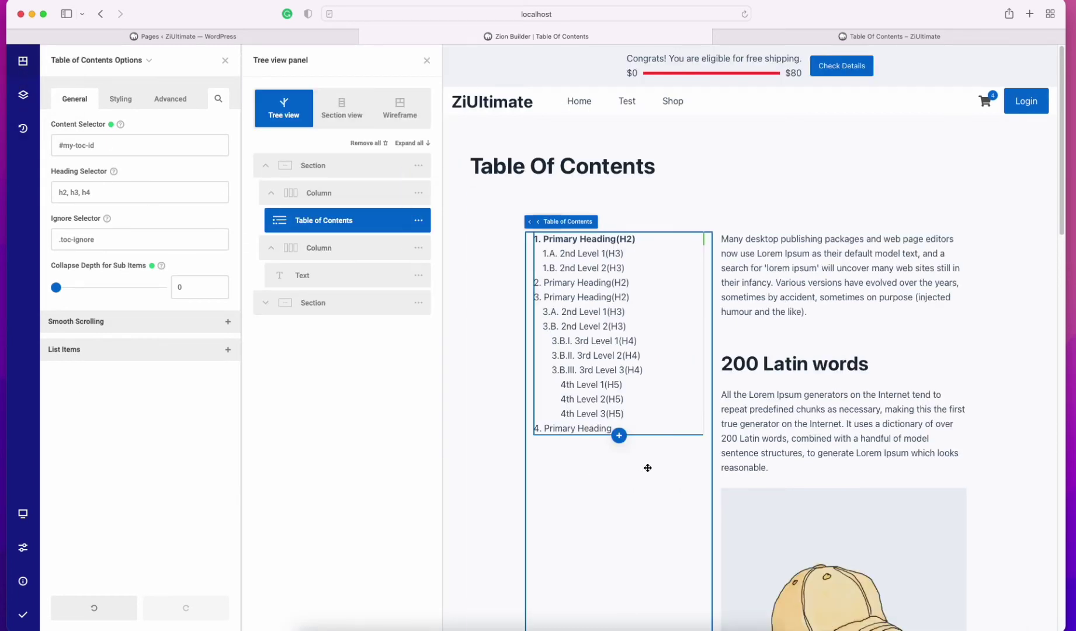
left_click(618, 435)
left_click(737, 321)
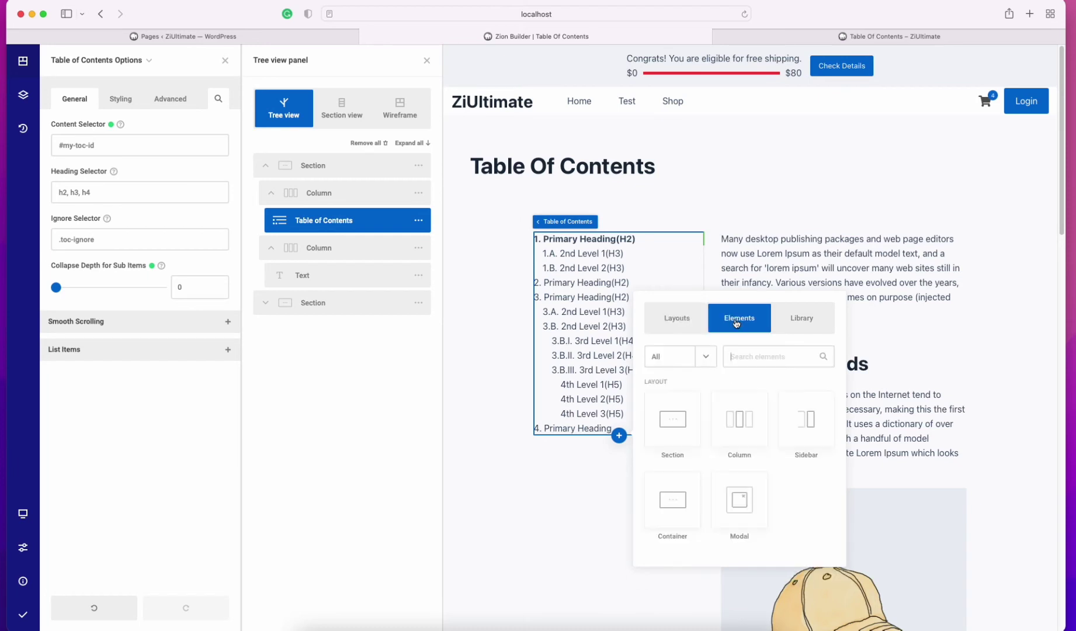
left_click(733, 356)
type("con")
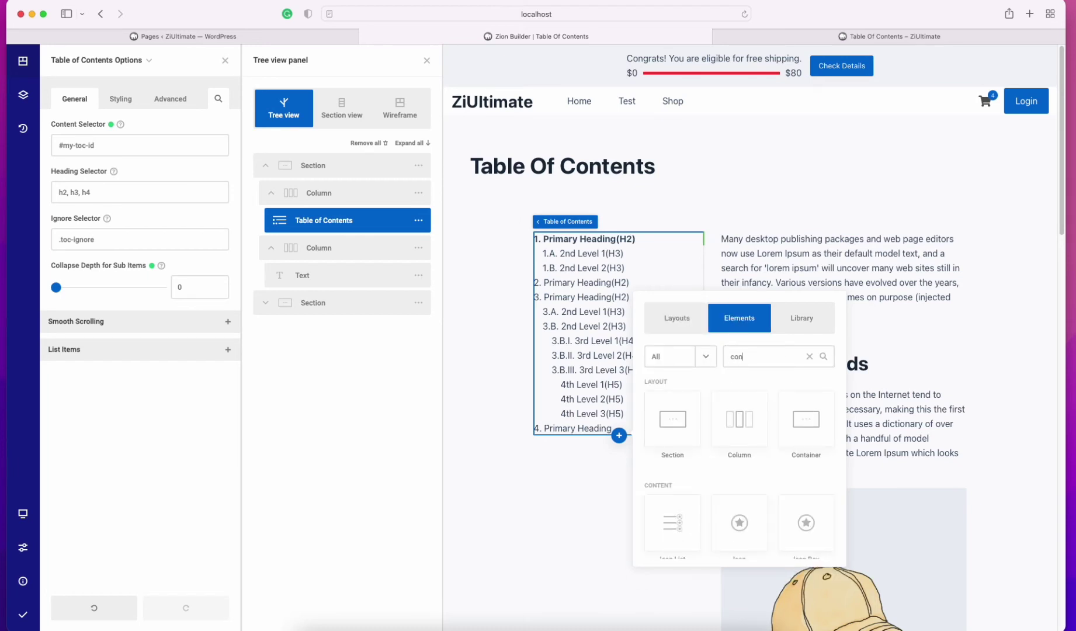
left_click(794, 426)
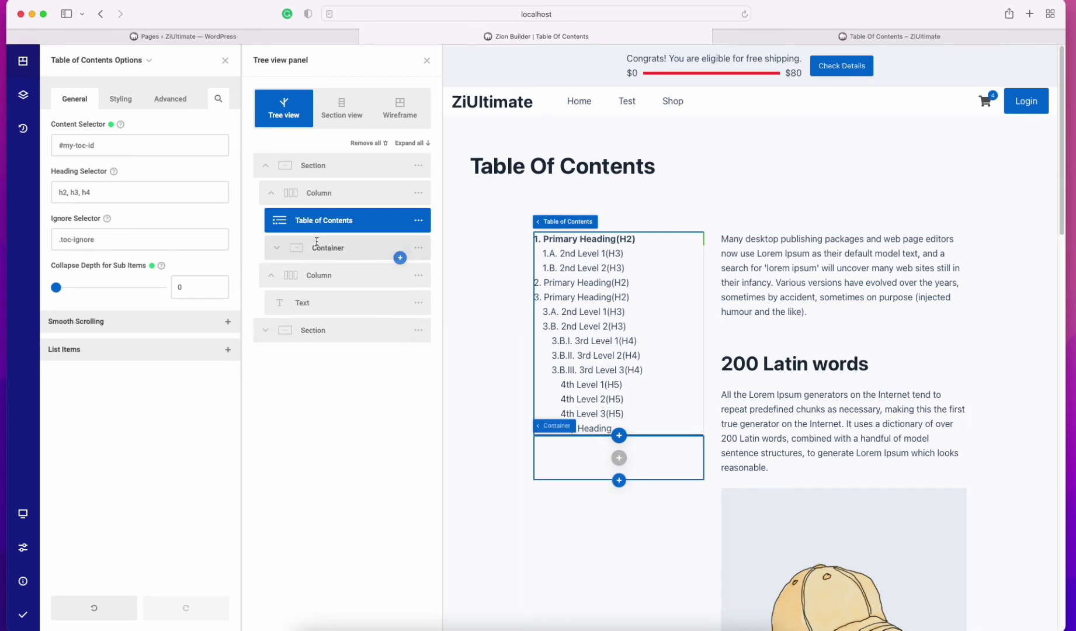
Move the Table of Contents element inside the new Container in the element tree.
left_click(277, 248)
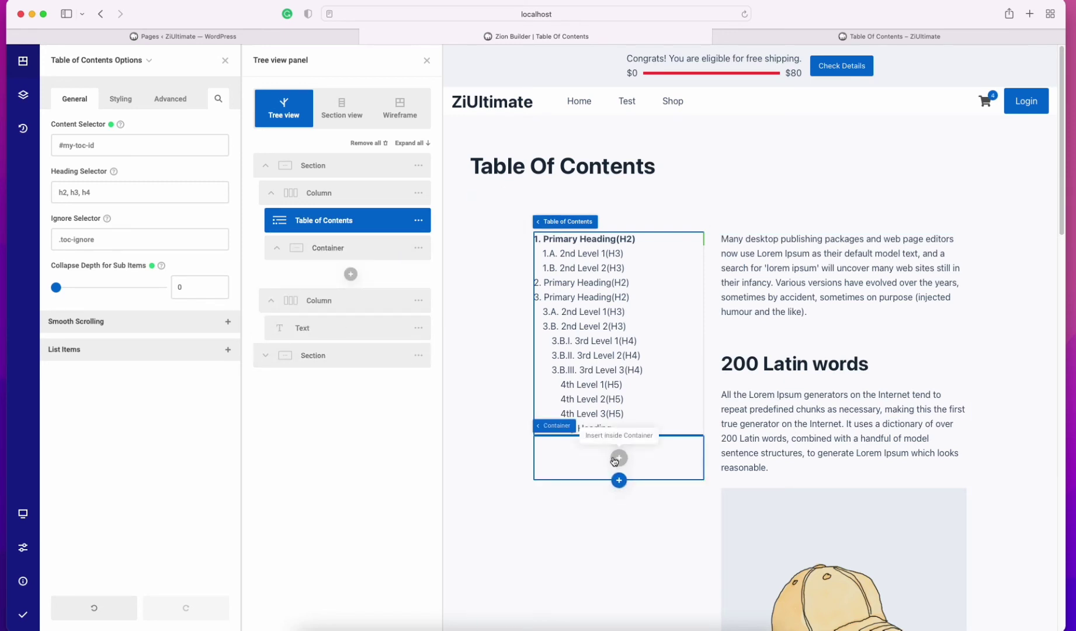
left_click_drag(282, 221, 334, 241)
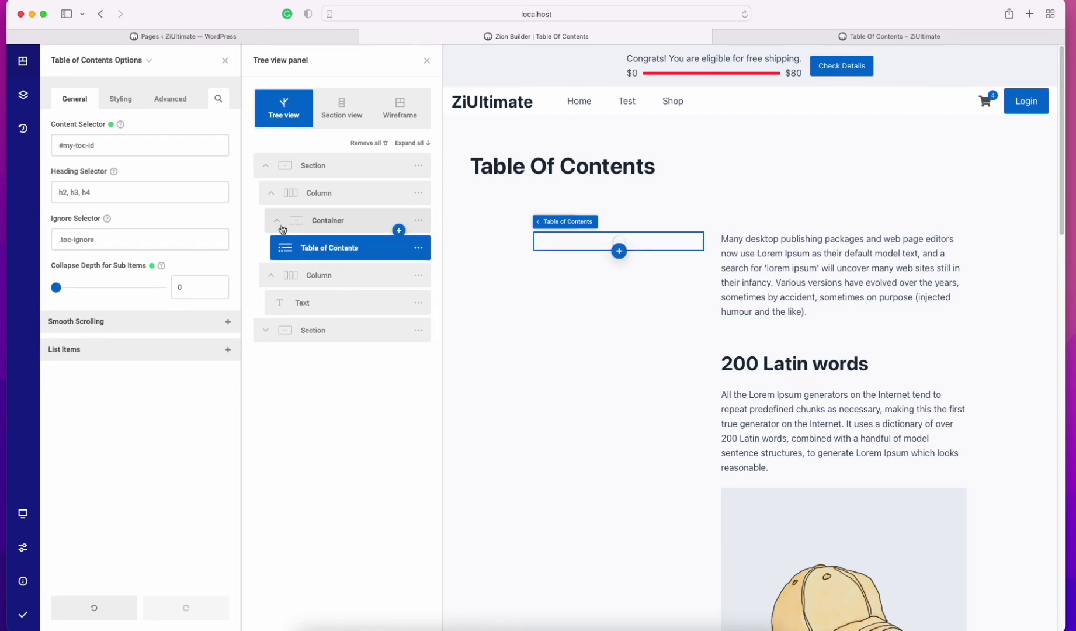
left_click(279, 223)
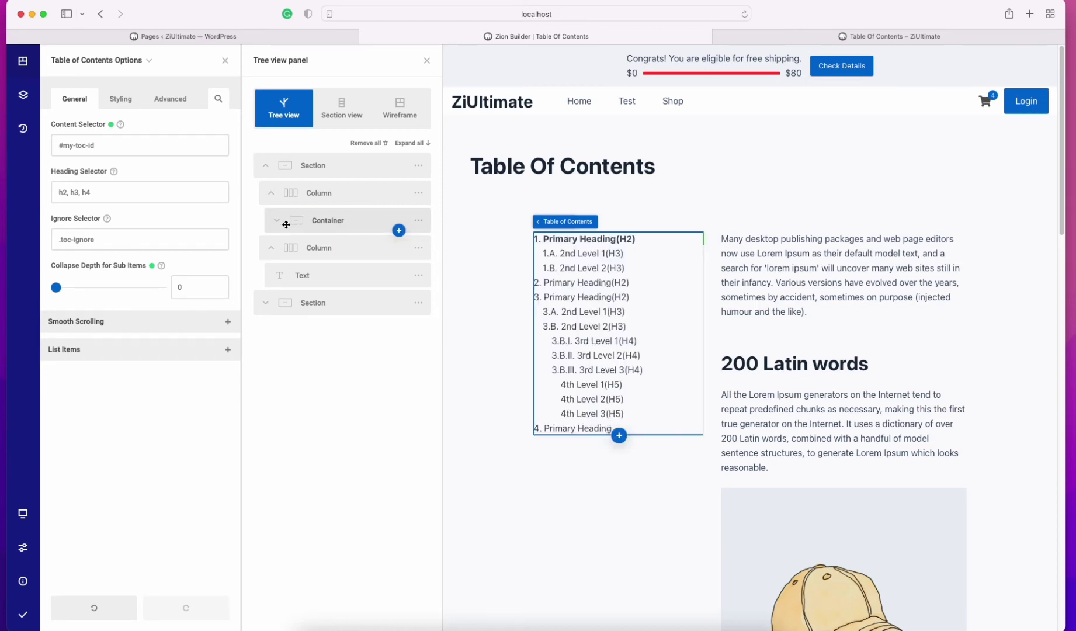
Expand the Container in the element tree and add a Heading element inside it below the Table of Contents.
left_click(286, 225)
left_click(275, 222)
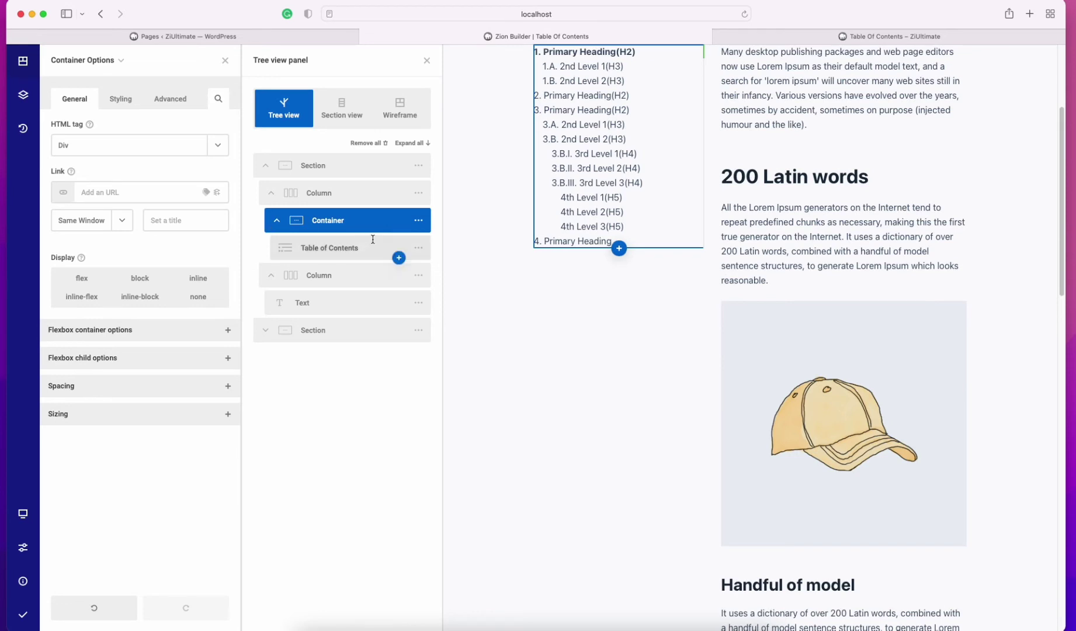
left_click(400, 259)
left_click(524, 153)
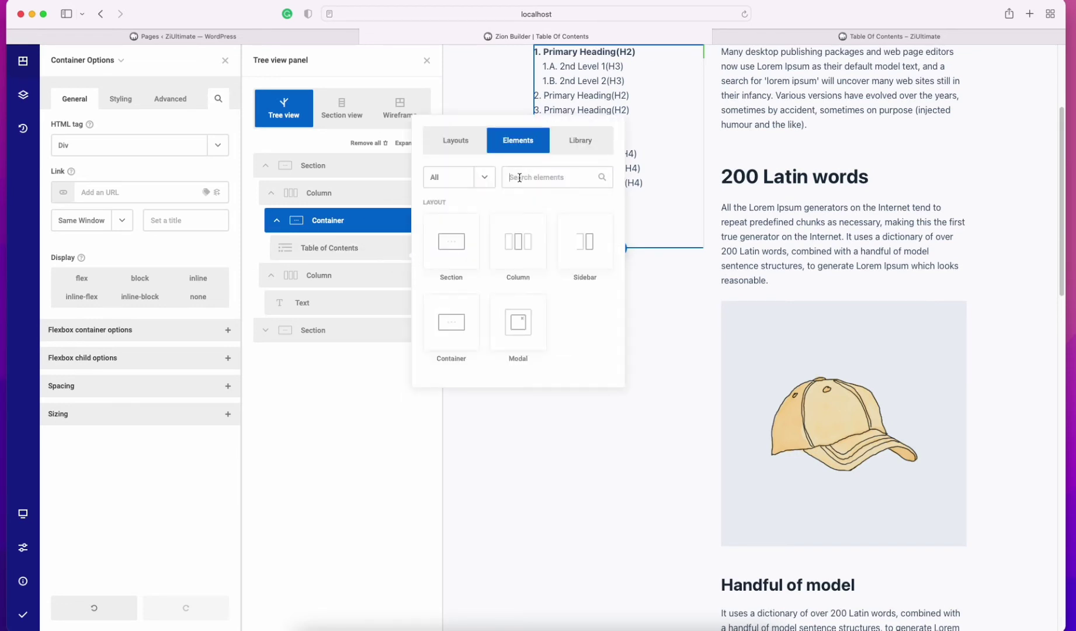
left_click(519, 178)
type("head")
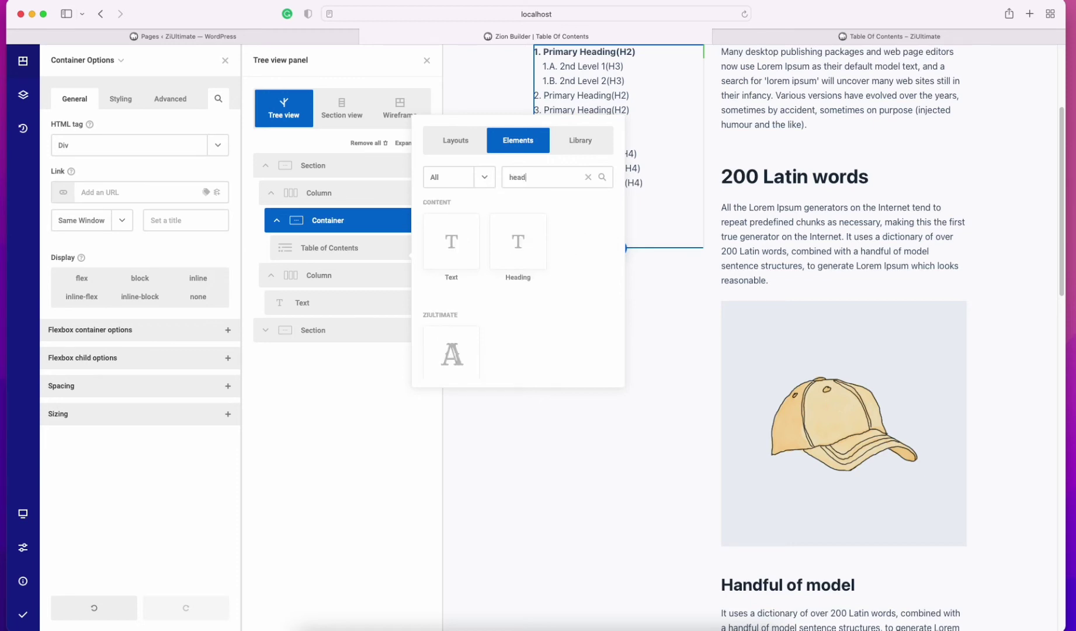
left_click(516, 241)
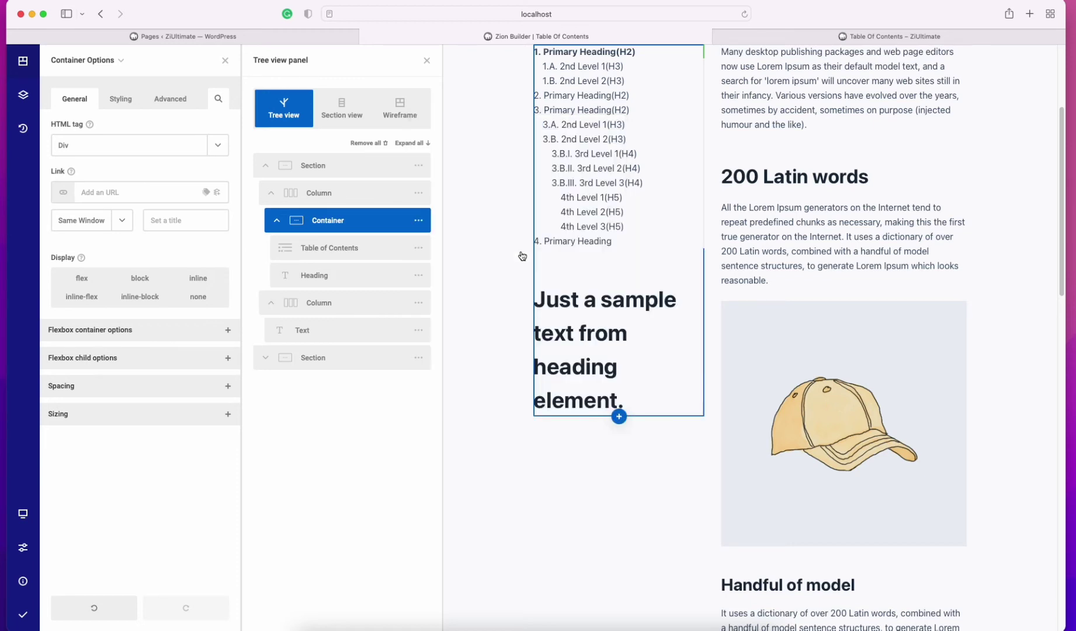
Replace the new Heading's sample text with "Table Of Contents" and set its HTML tag to h5.
left_click(613, 371)
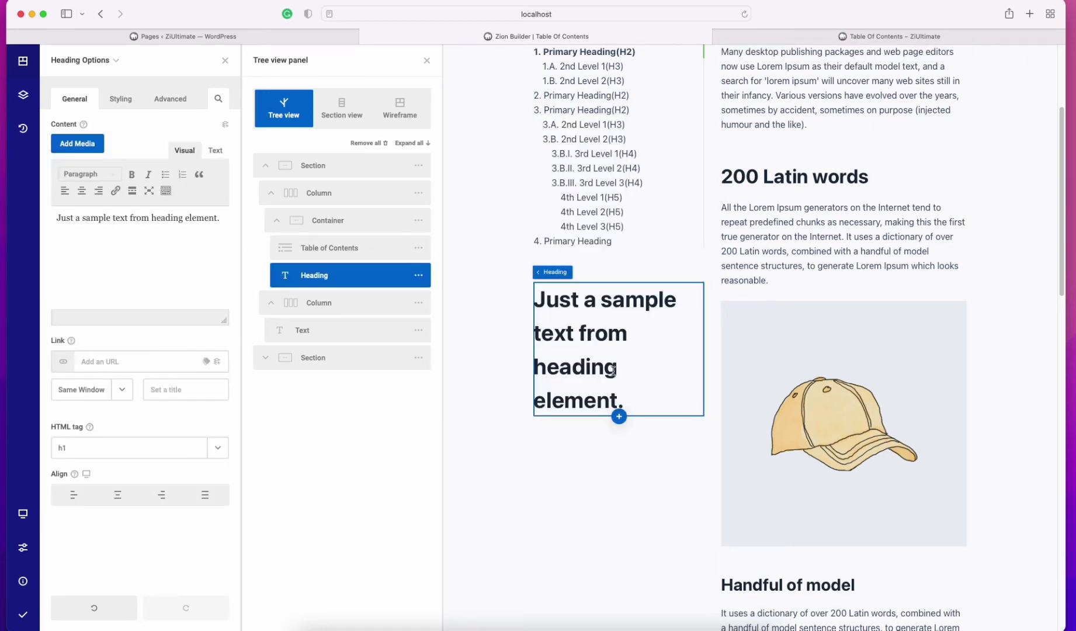
triple_click(613, 370)
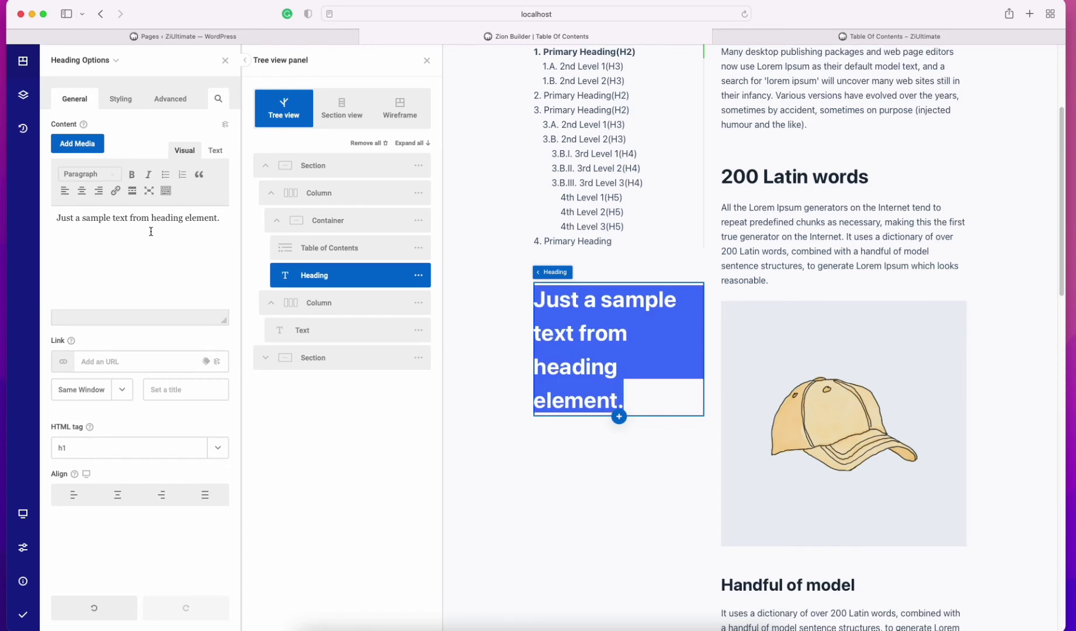
type("Table")
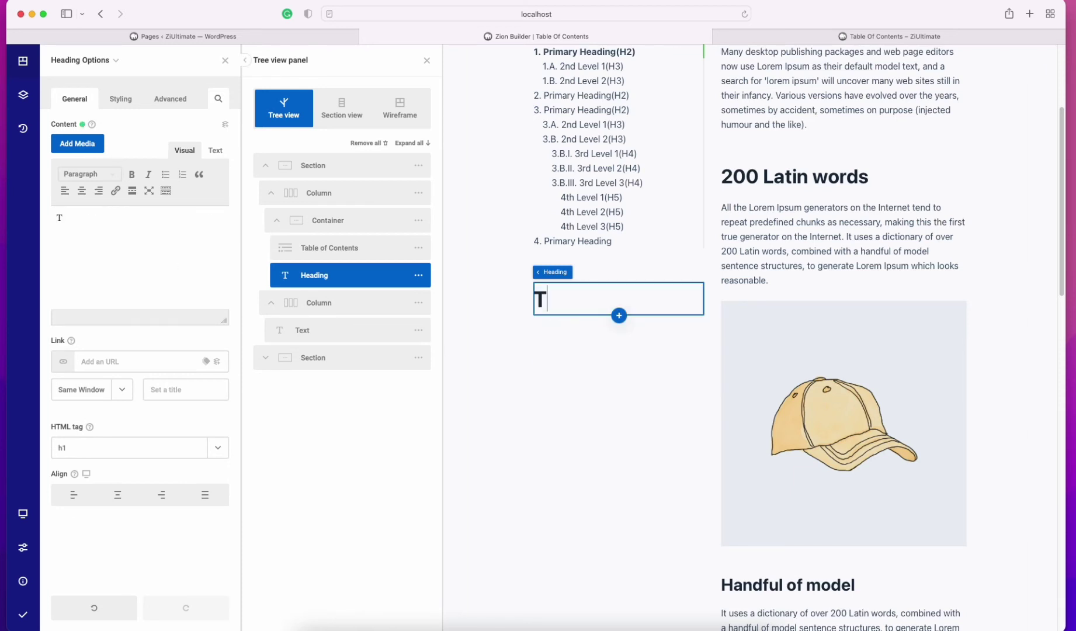
type("f ")
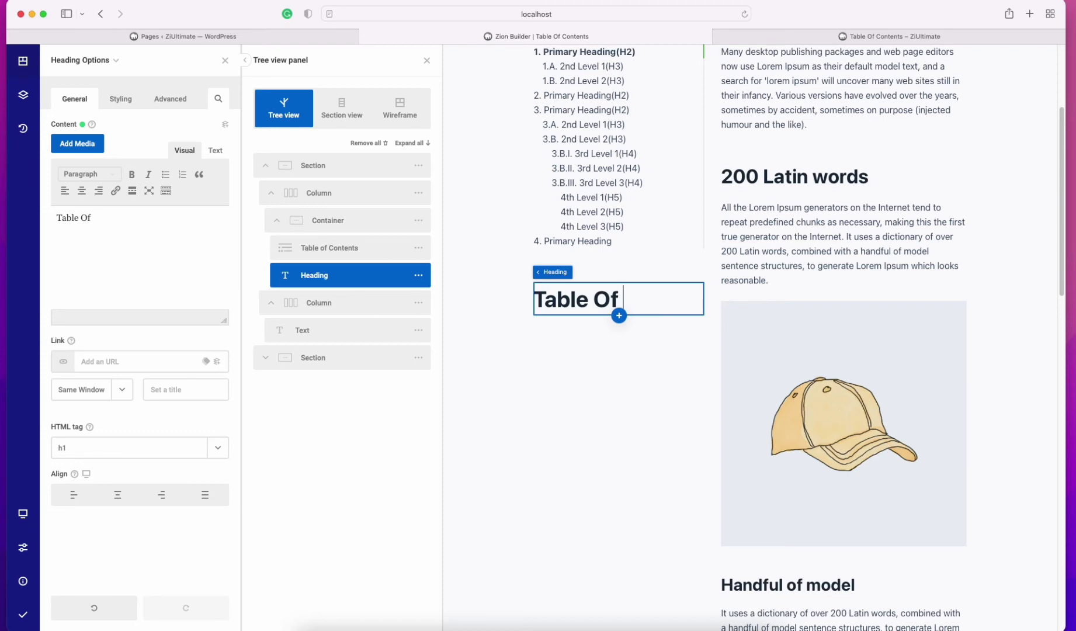
type("Contents")
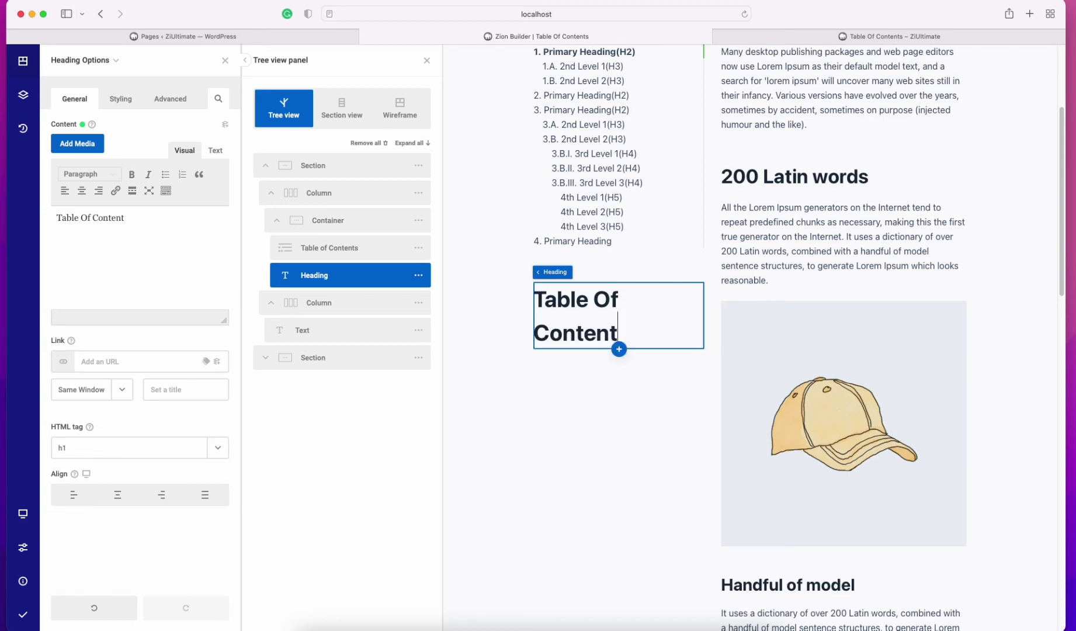
left_click(114, 445)
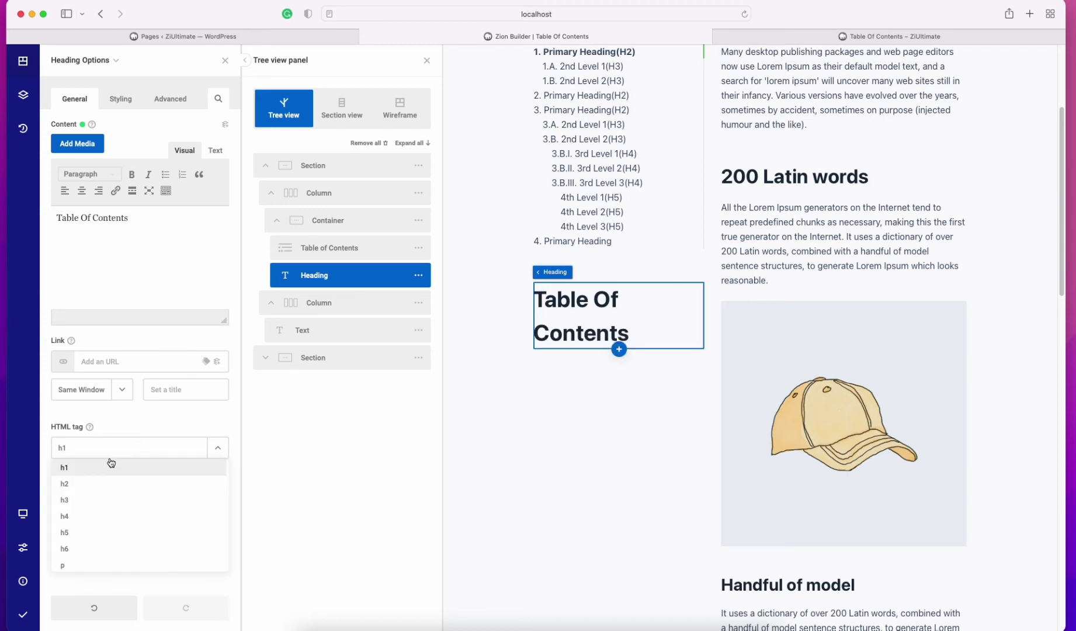
left_click(81, 544)
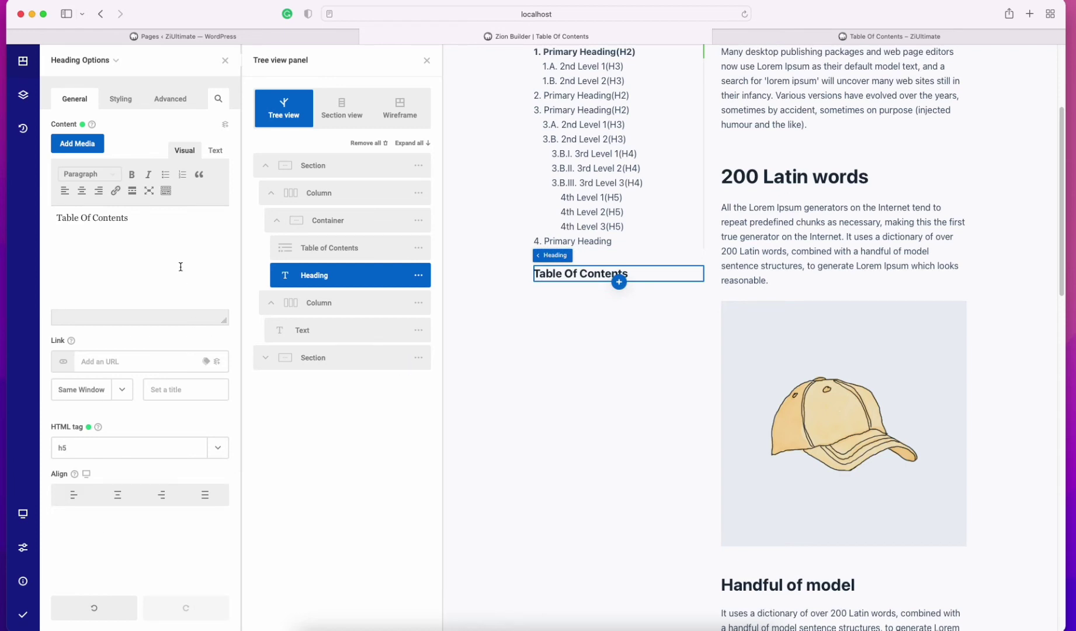
Move the Heading above the Table of Contents in the element tree, and dock the tree view panel on the opposite side of the page preview.
left_click_drag(285, 275, 290, 236)
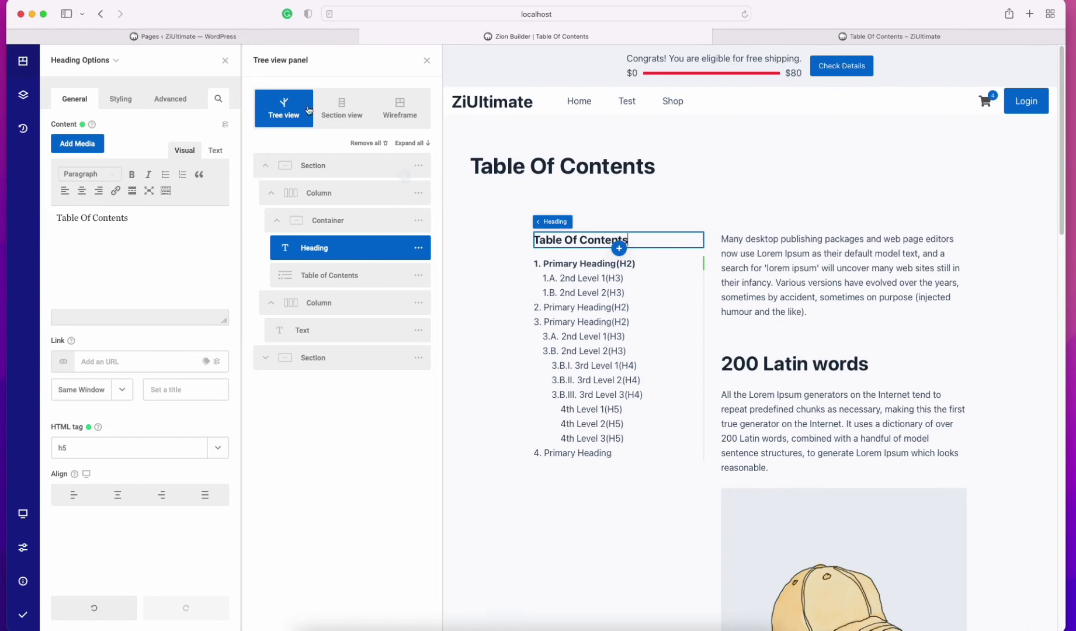
left_click_drag(304, 60, 1041, 97)
left_click_drag(349, 63, 1074, 59)
left_click(1013, 441)
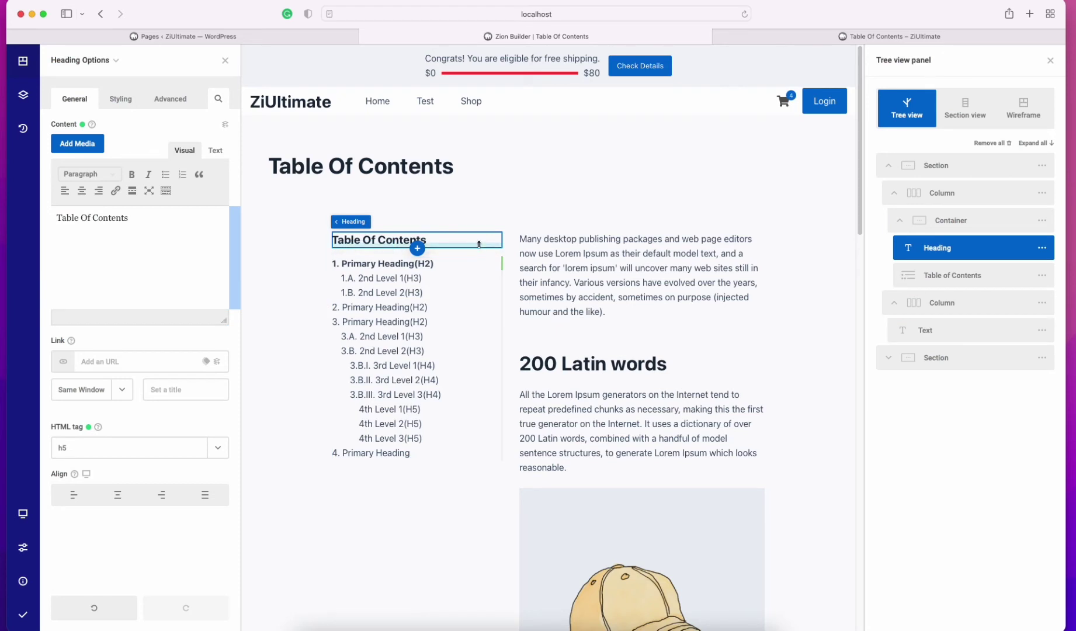
Give the Heading's wrapper a light grey background color.
left_click(120, 99)
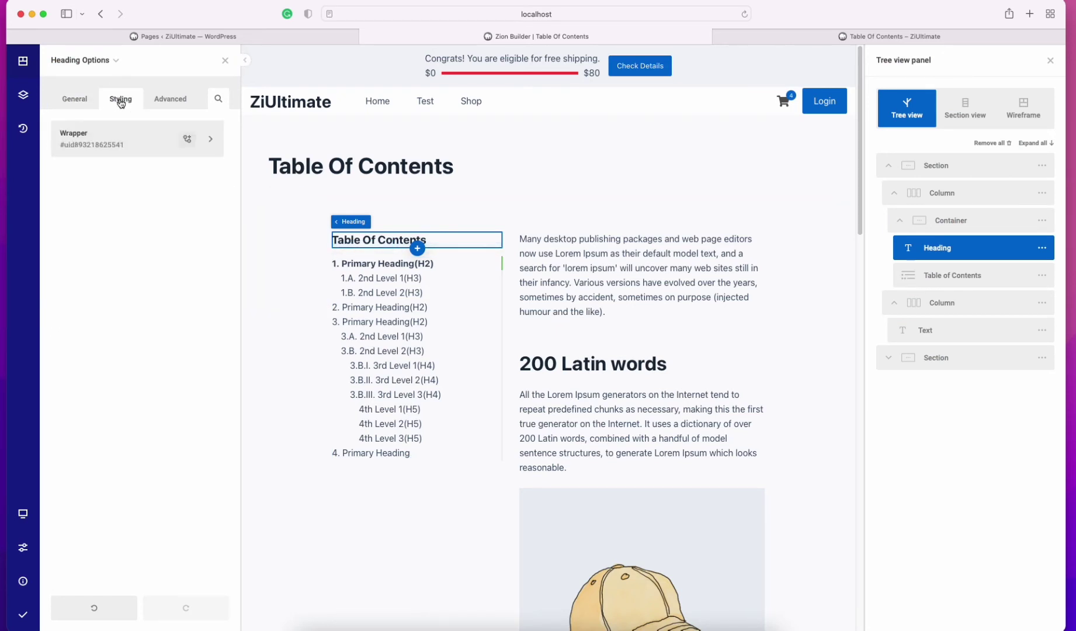
left_click(114, 136)
left_click(113, 198)
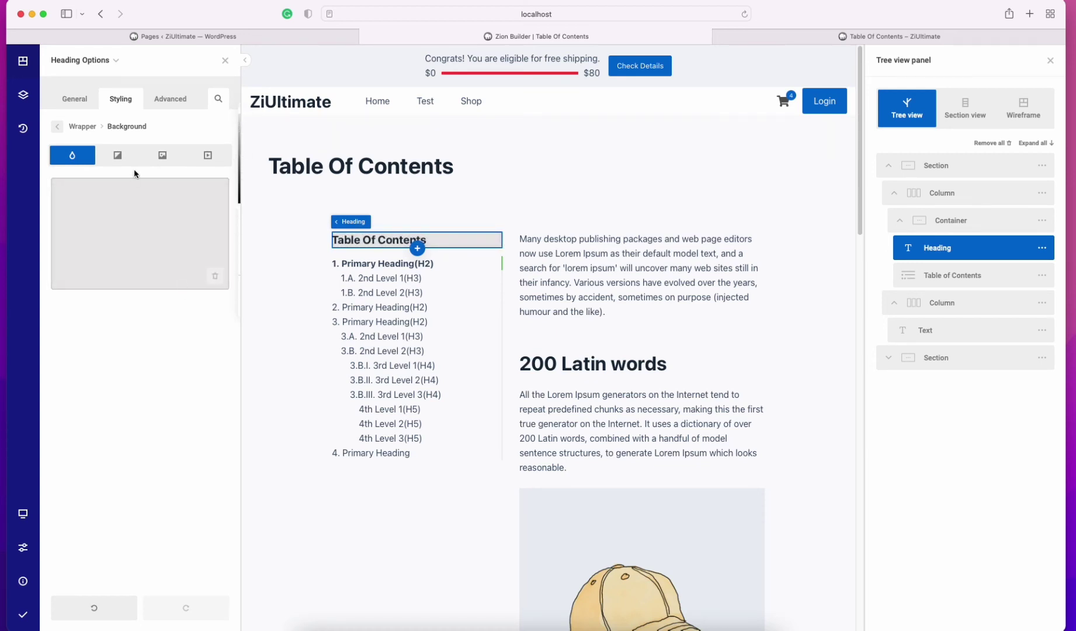
Set the Heading wrapper's padding to 10px for top and bottom and 21px for left and right.
left_click(84, 126)
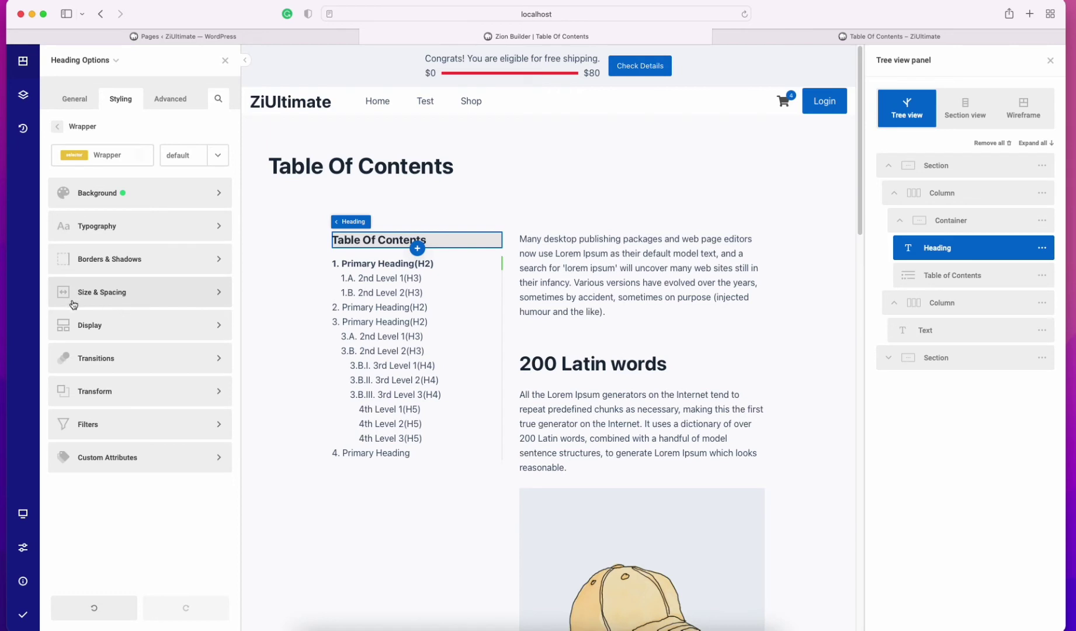
left_click(101, 292)
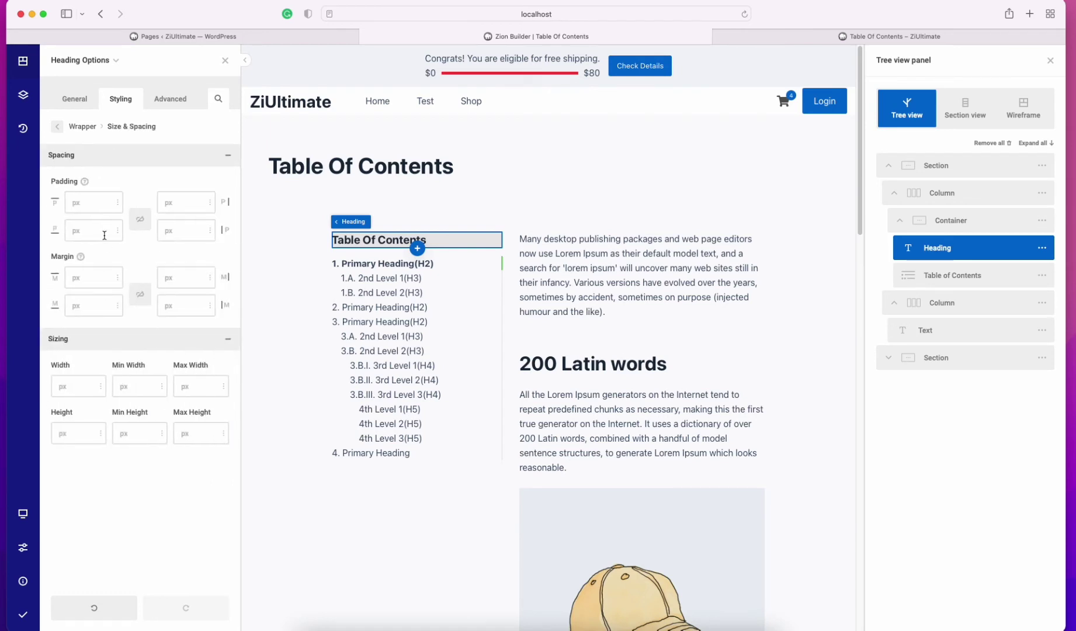
left_click(132, 218)
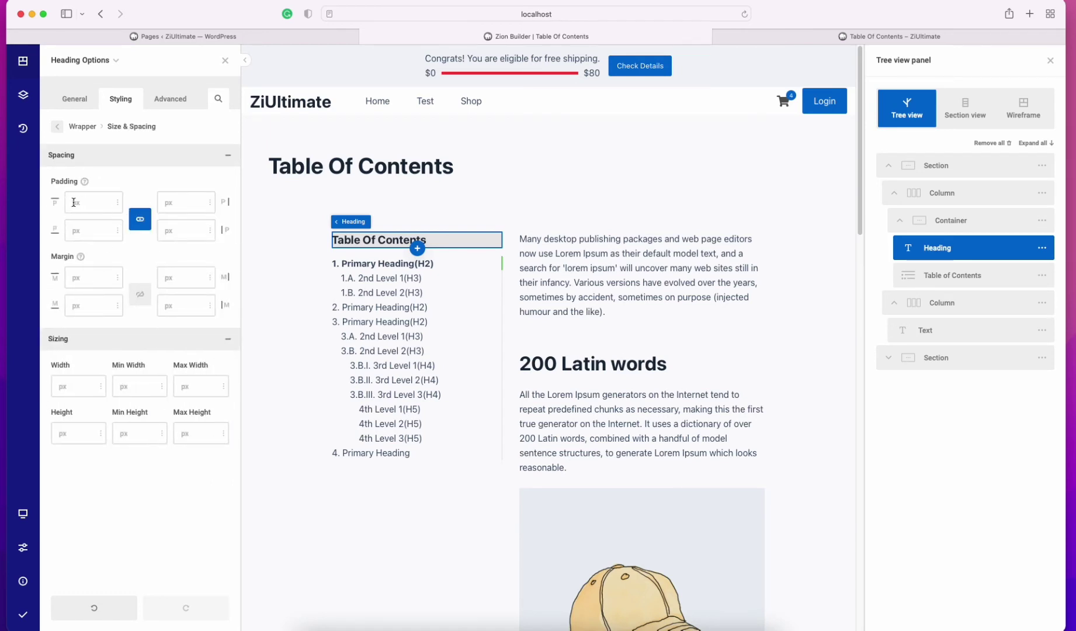
left_click(74, 202)
type("10")
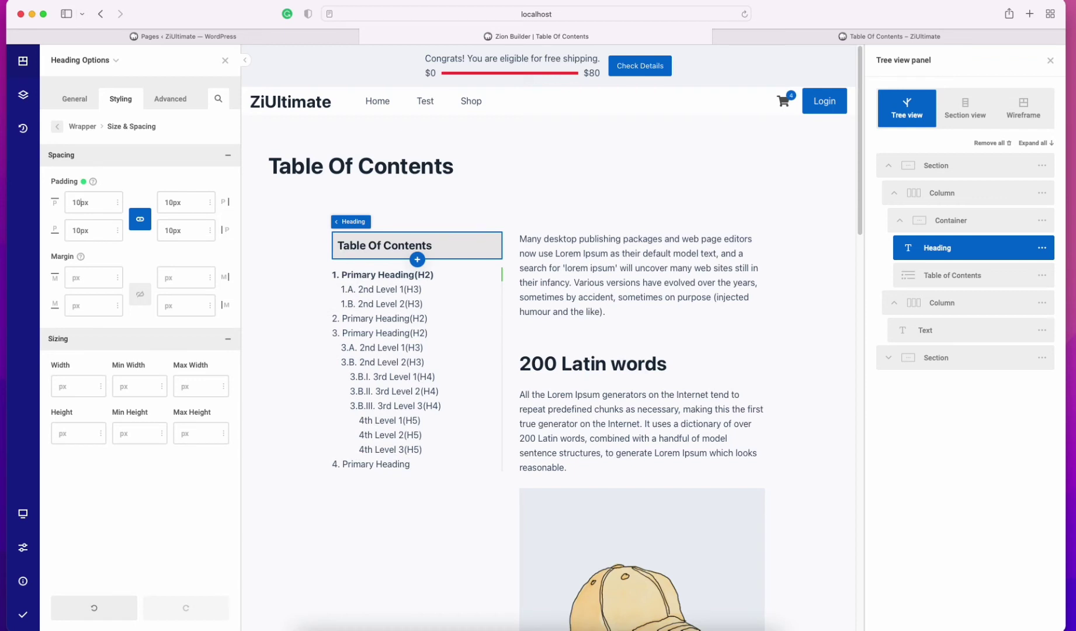
left_click(140, 219)
mouse_move(188, 209)
left_mouse_down()
mouse_move(191, 200)
mouse_move(186, 227)
left_mouse_up()
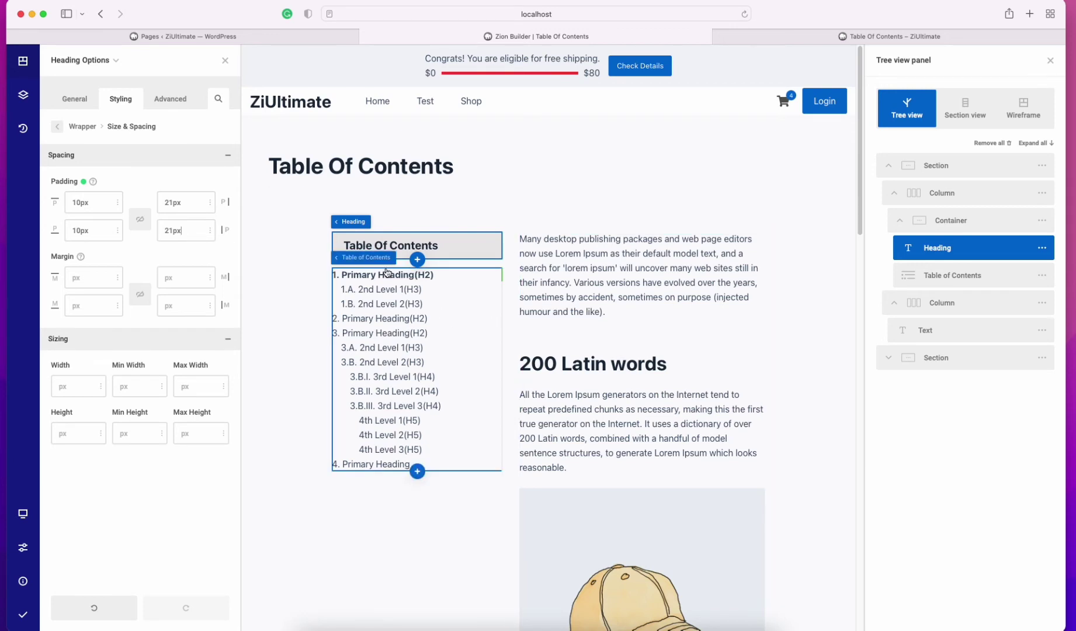
Give the parent Container's wrapper a solid 1px border on all sides in the palette color var(--paletteColor6).
mouse_move(367, 225)
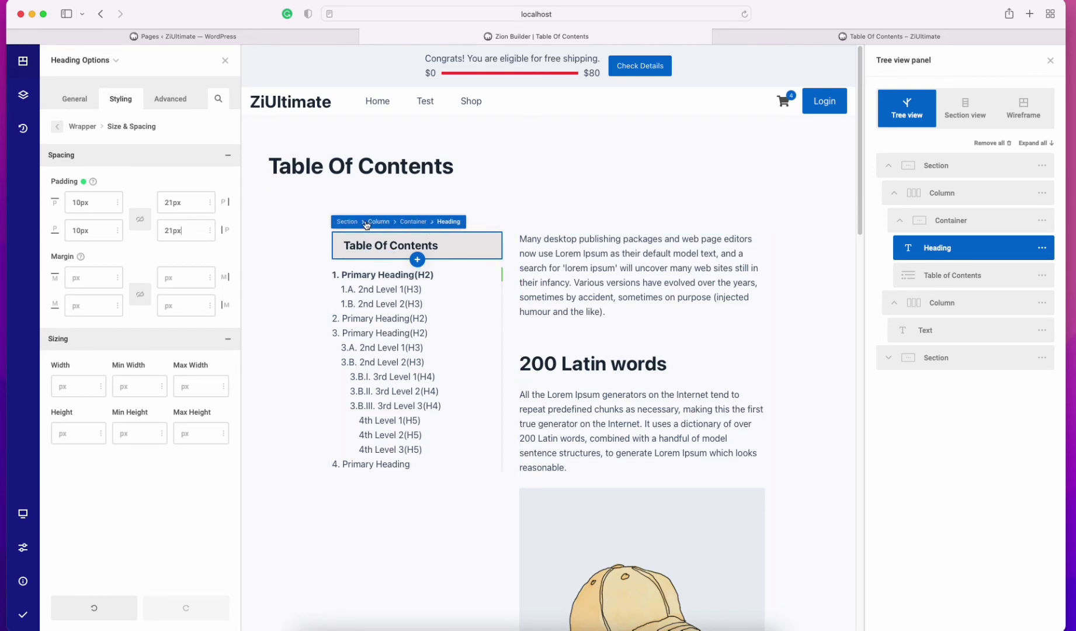
left_click(405, 224)
left_click(121, 98)
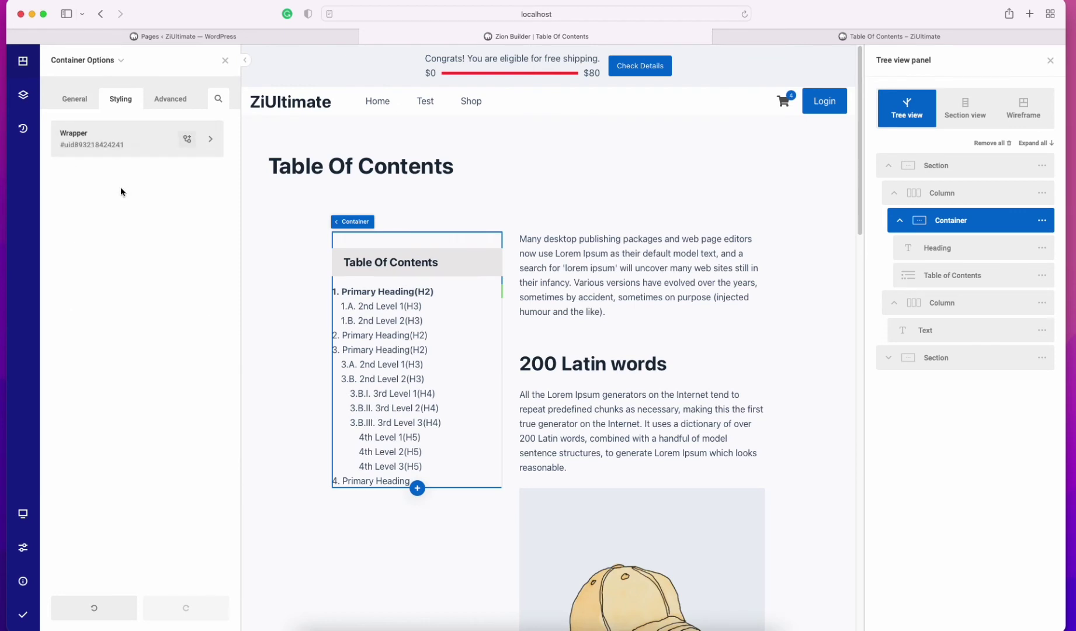
left_click(111, 152)
left_click(114, 266)
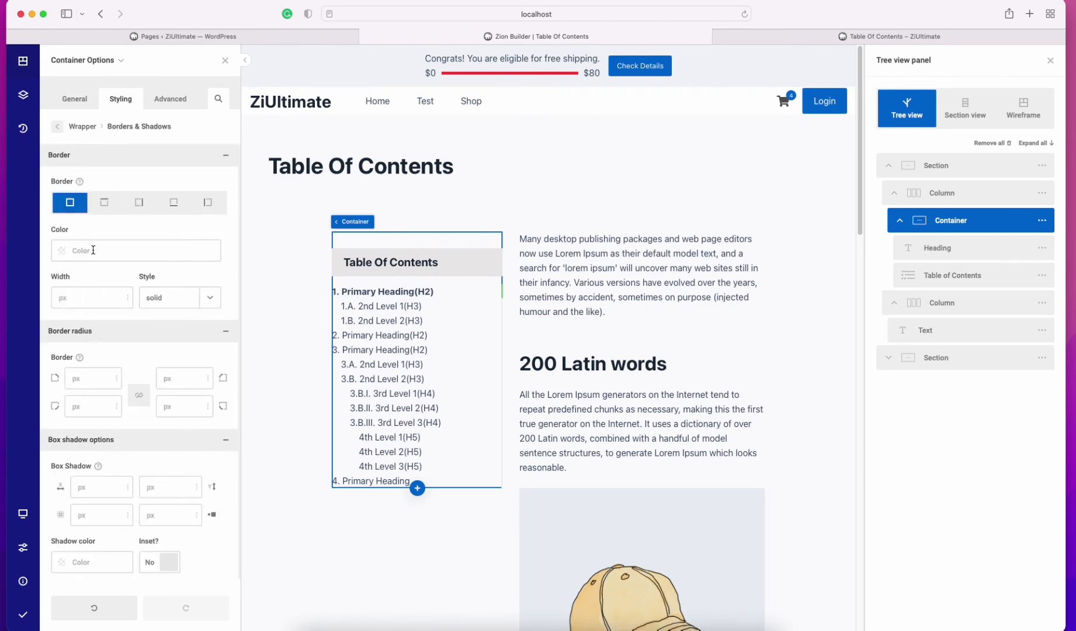
left_click(69, 252)
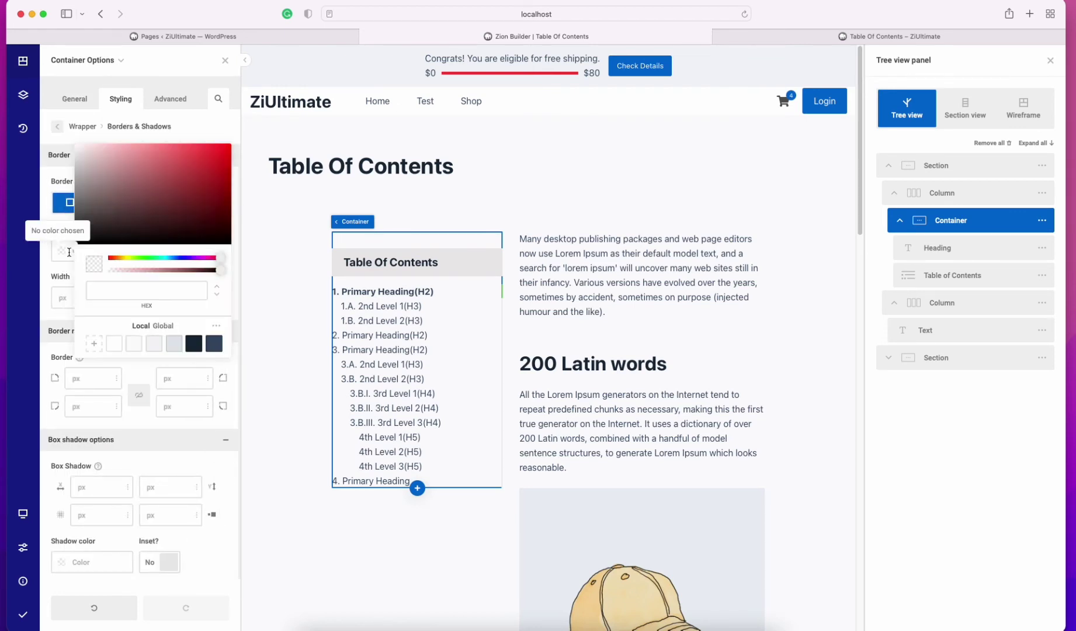
left_click(154, 344)
left_click(62, 286)
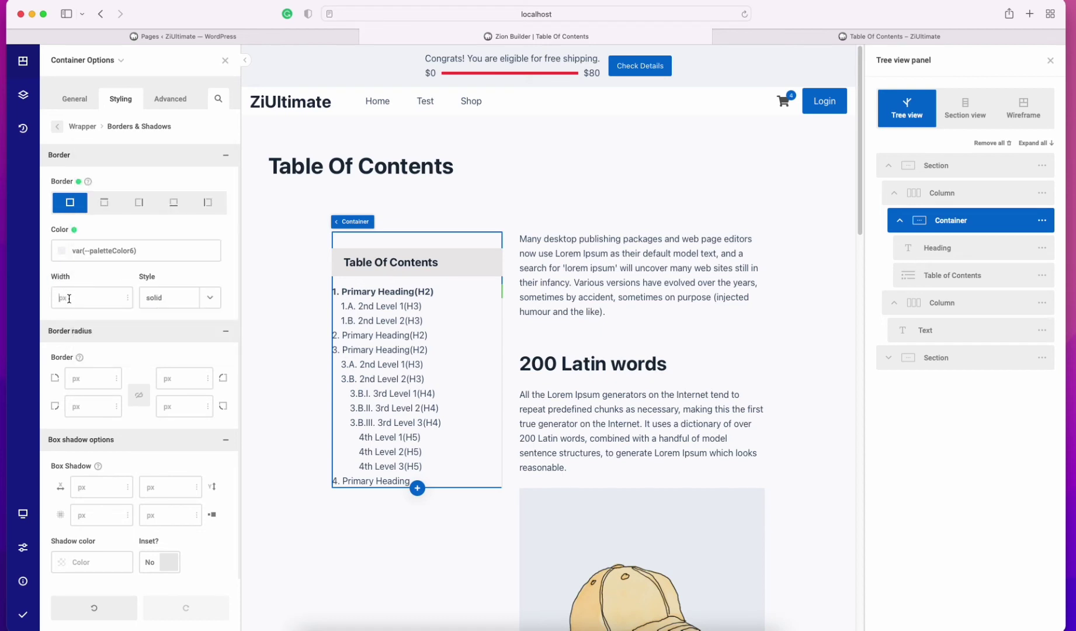
left_click(69, 298)
type("1")
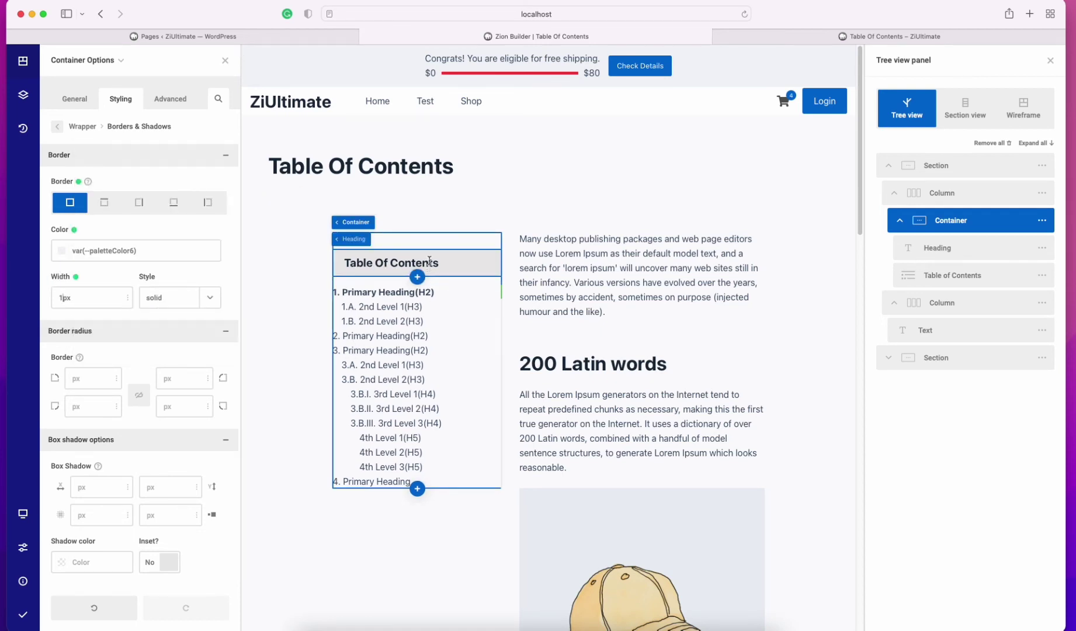
Set the Table of Contents wrapper's left and right padding to 12px.
left_click(454, 316)
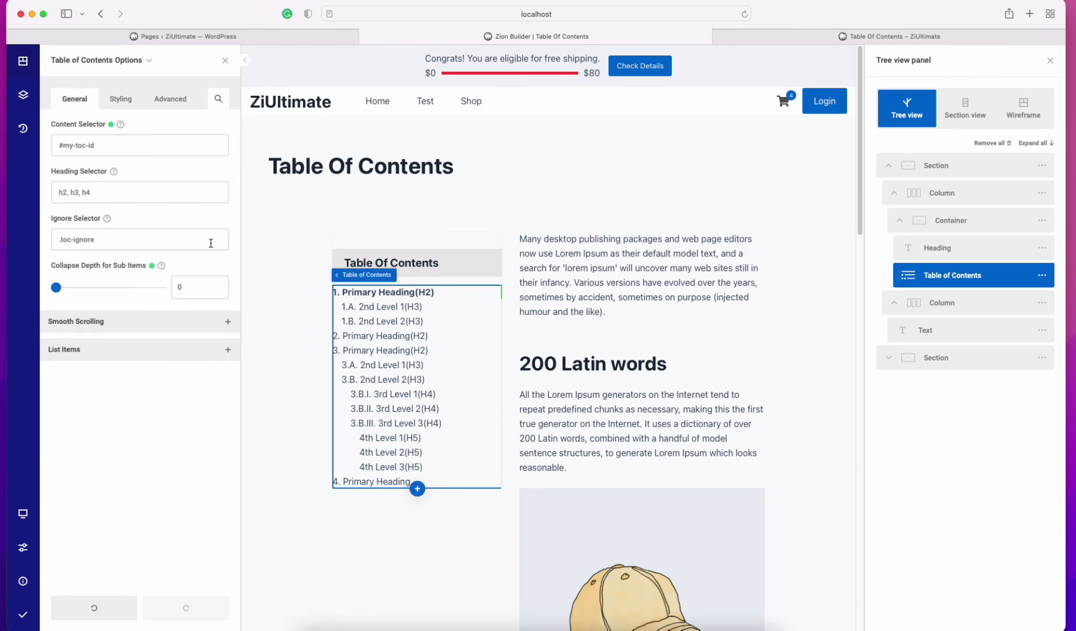
left_click(117, 104)
left_click(116, 145)
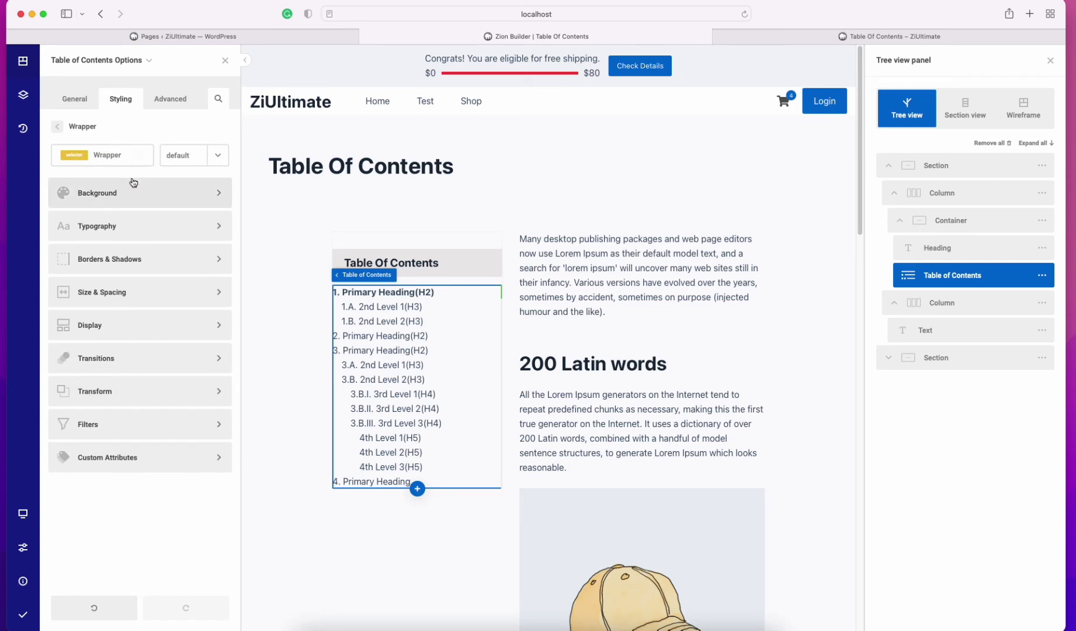
left_click(112, 294)
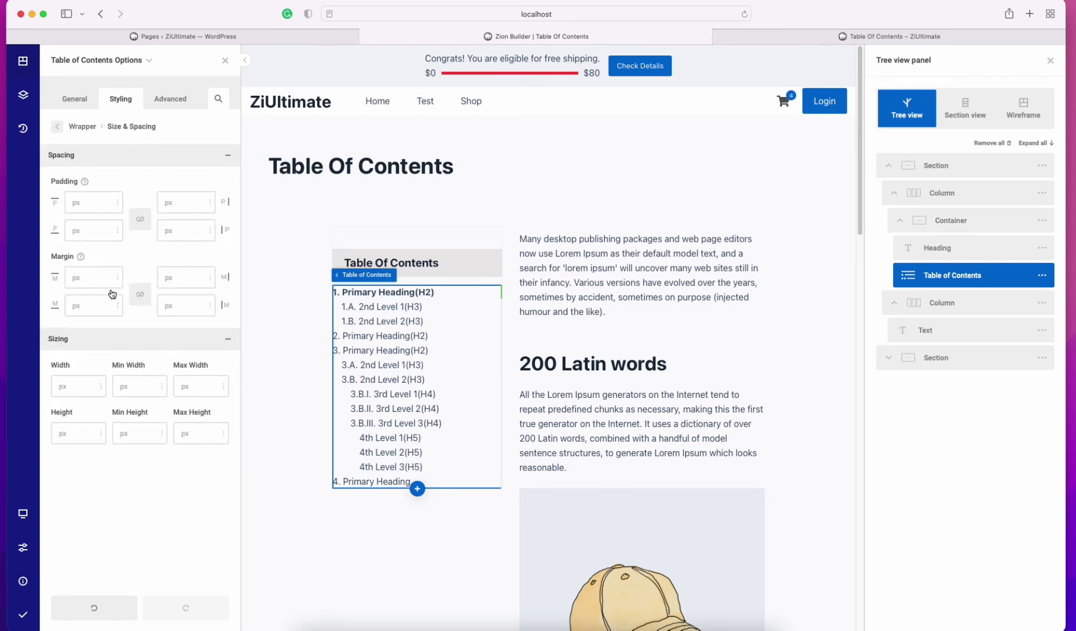
left_click(175, 202)
type("12")
left_click(165, 227)
type("12")
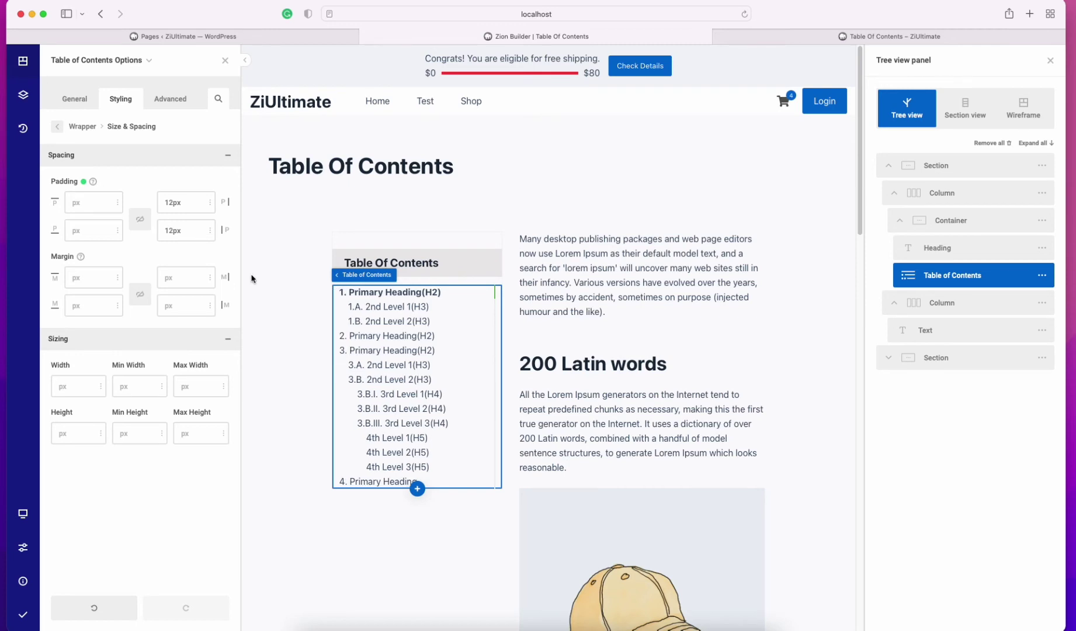
Save and publish the page, check the styled Table of Contents box on the reloaded live page, and return to the builder.
mouse_move(22, 614)
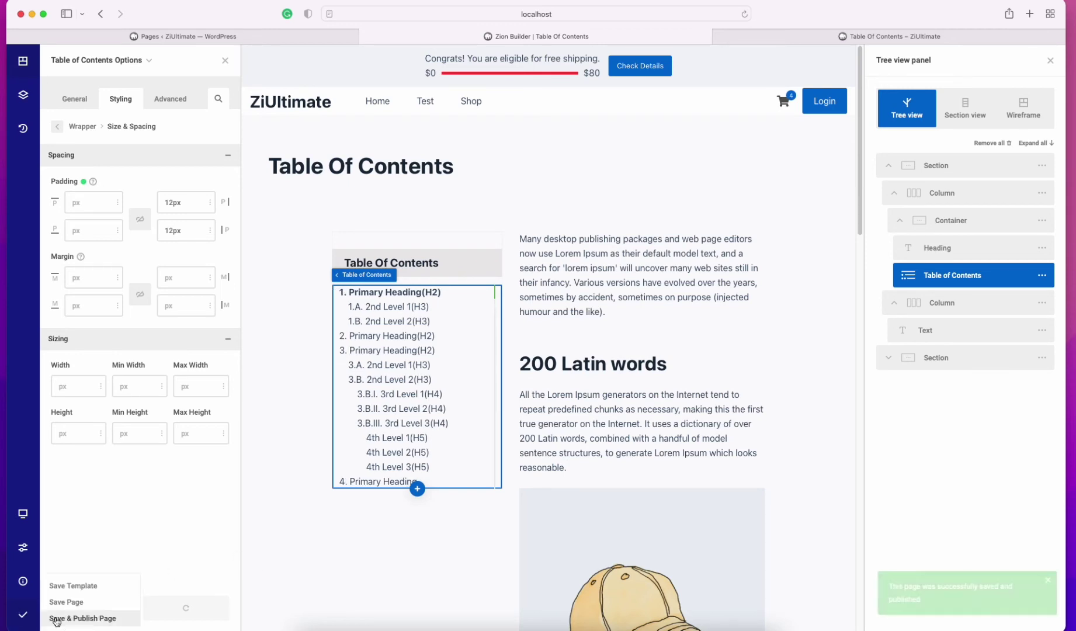
left_click(739, 40)
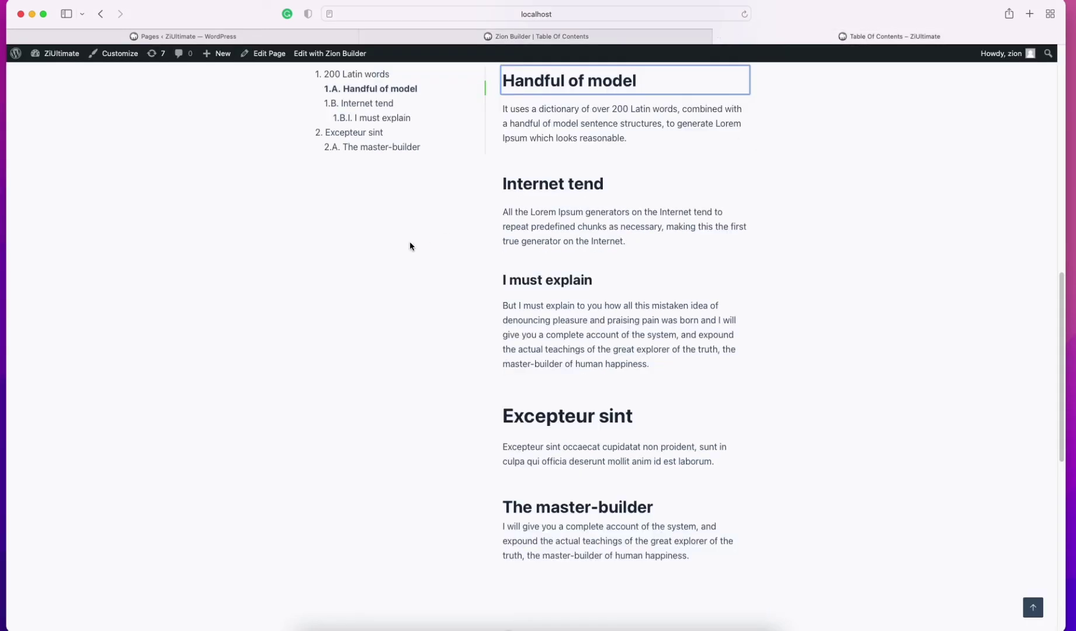
right_click(382, 241)
left_click(394, 261)
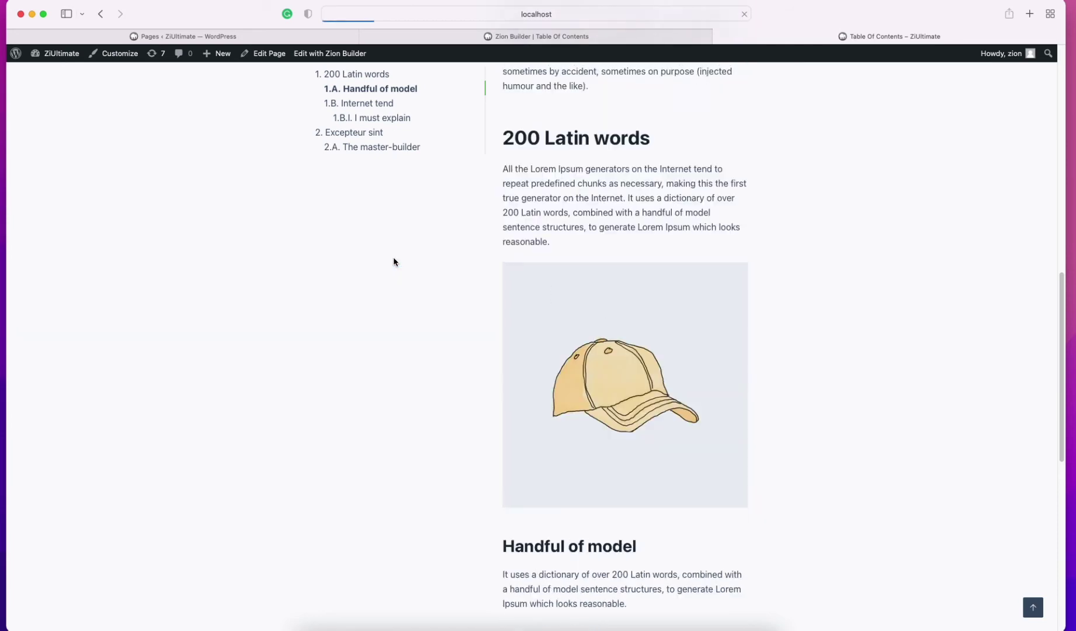
scroll(393, 256, "up", 6)
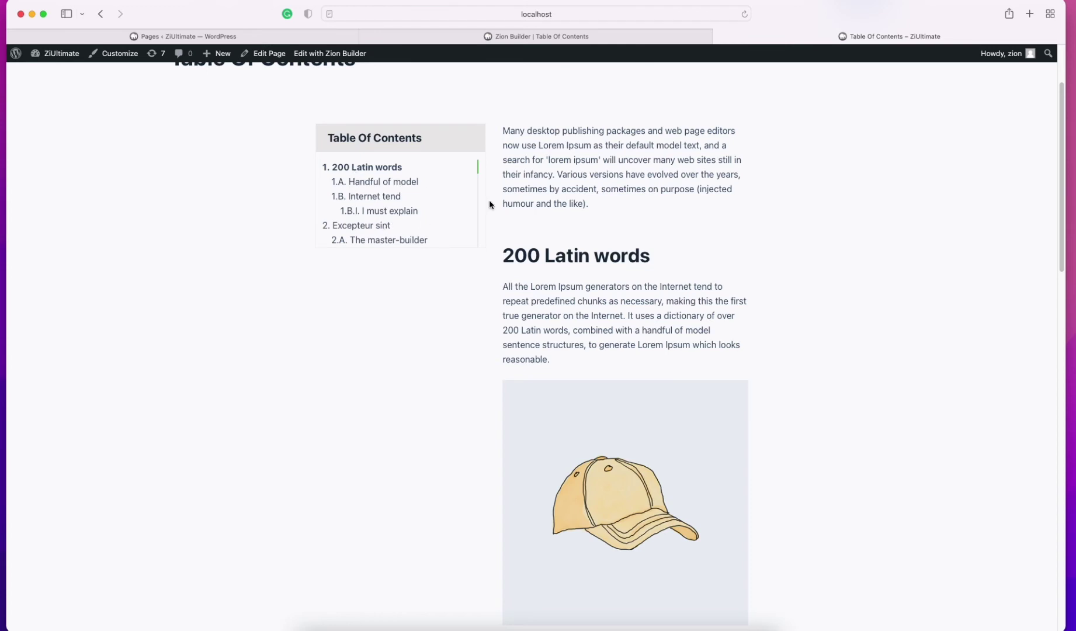
left_click(624, 36)
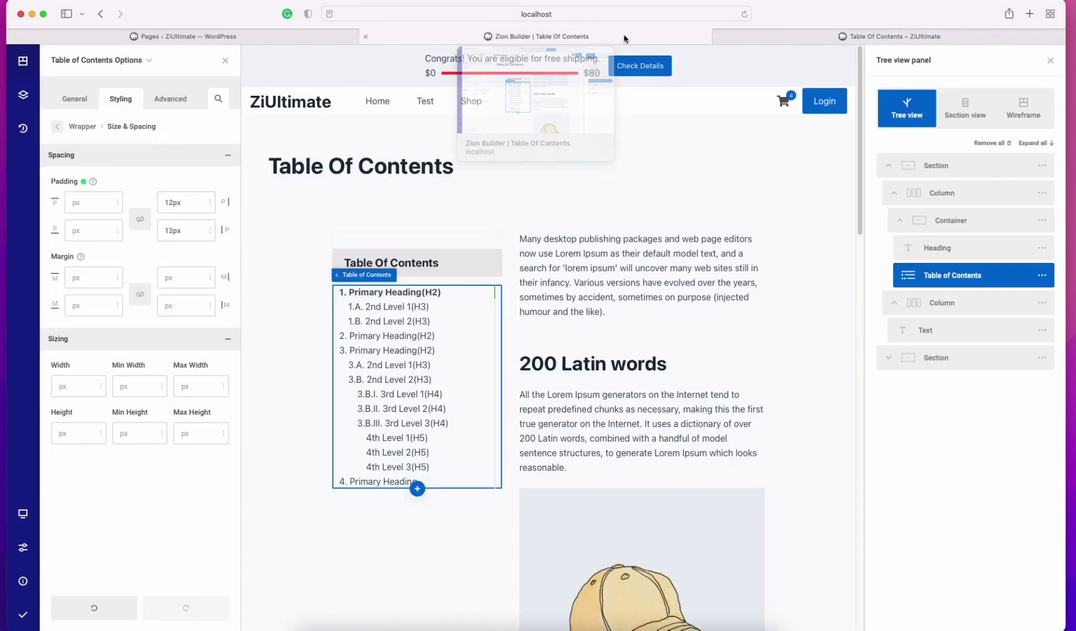
Set the Table of Contents wrapper's left, right and bottom padding to 18px, and save and publish the page.
mouse_move(187, 210)
left_mouse_down()
mouse_move(188, 201)
mouse_move(188, 227)
left_mouse_up()
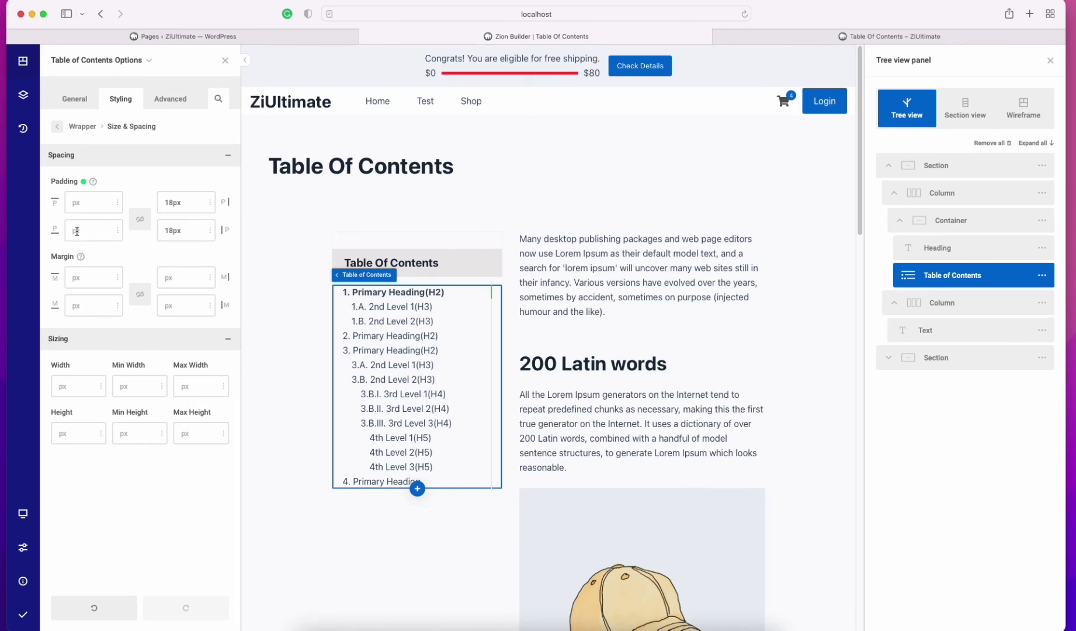
type("18")
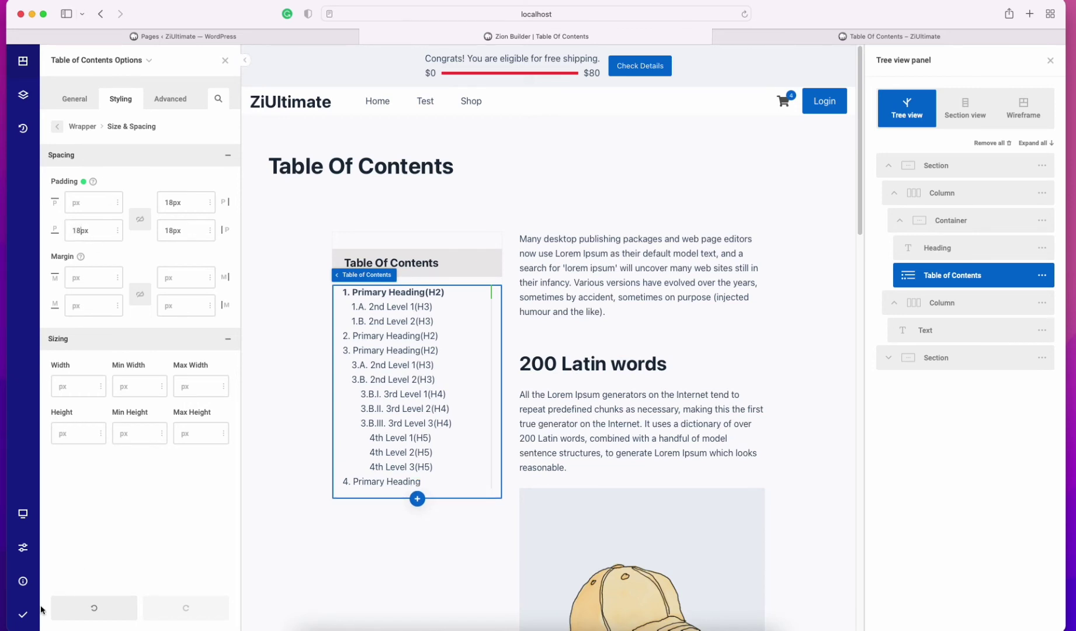
left_click(23, 614)
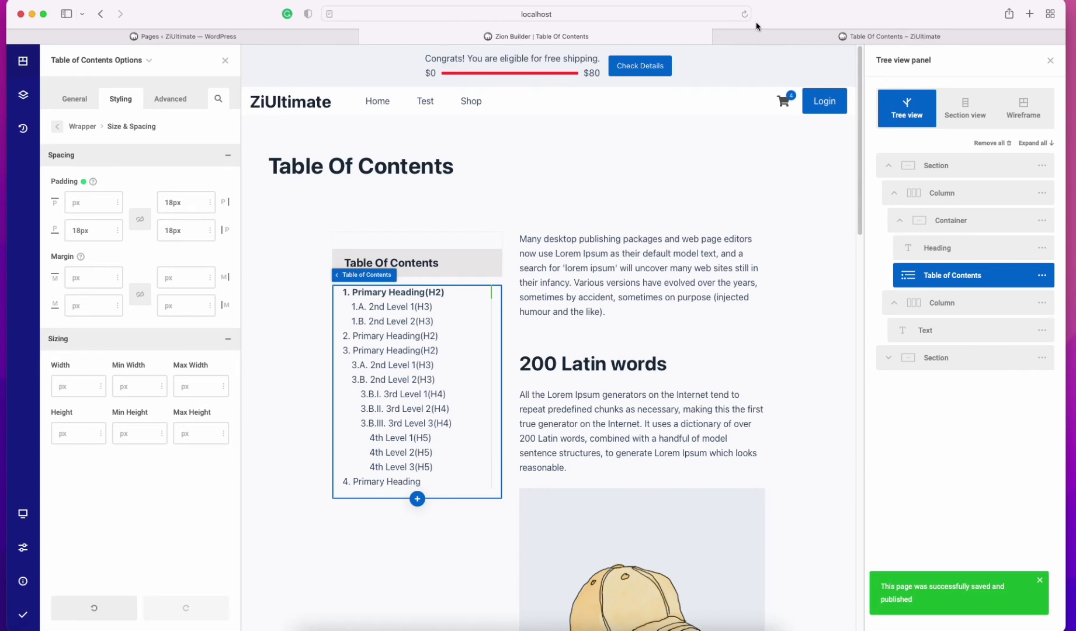
Reload the live page to check the Table of Contents padding, and return to the builder.
left_click(770, 39)
right_click(414, 245)
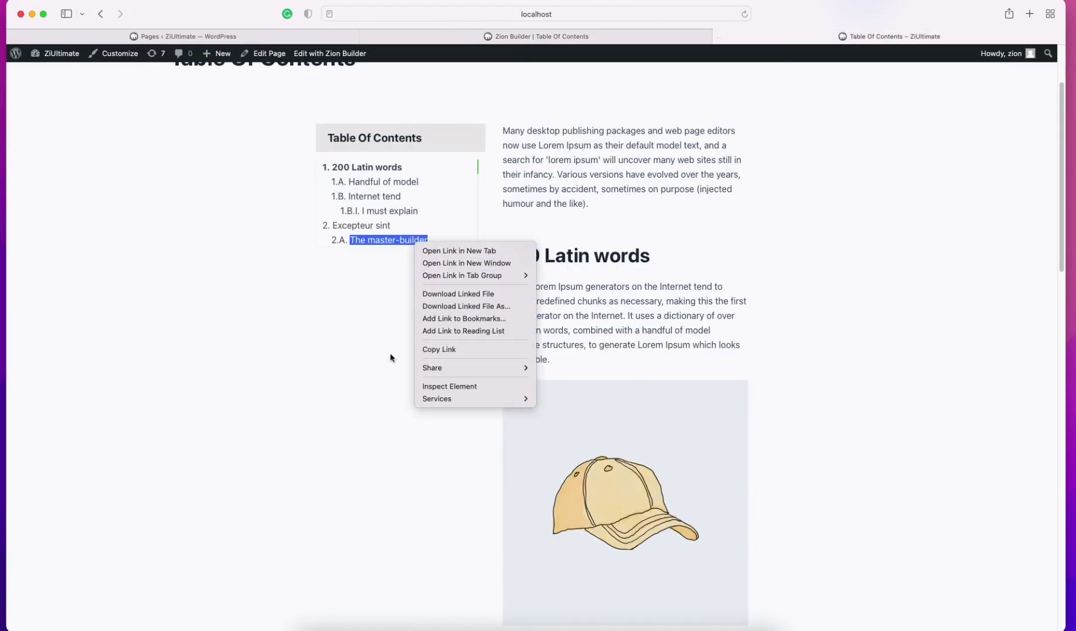
left_click(336, 353)
right_click(362, 328)
left_click(851, 180)
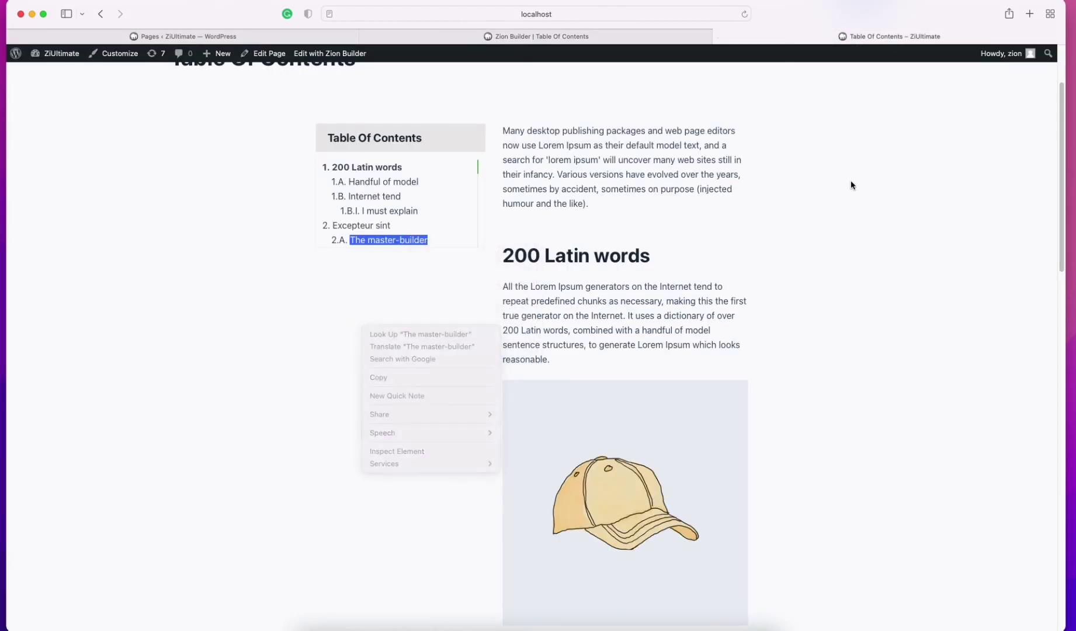
right_click(850, 180)
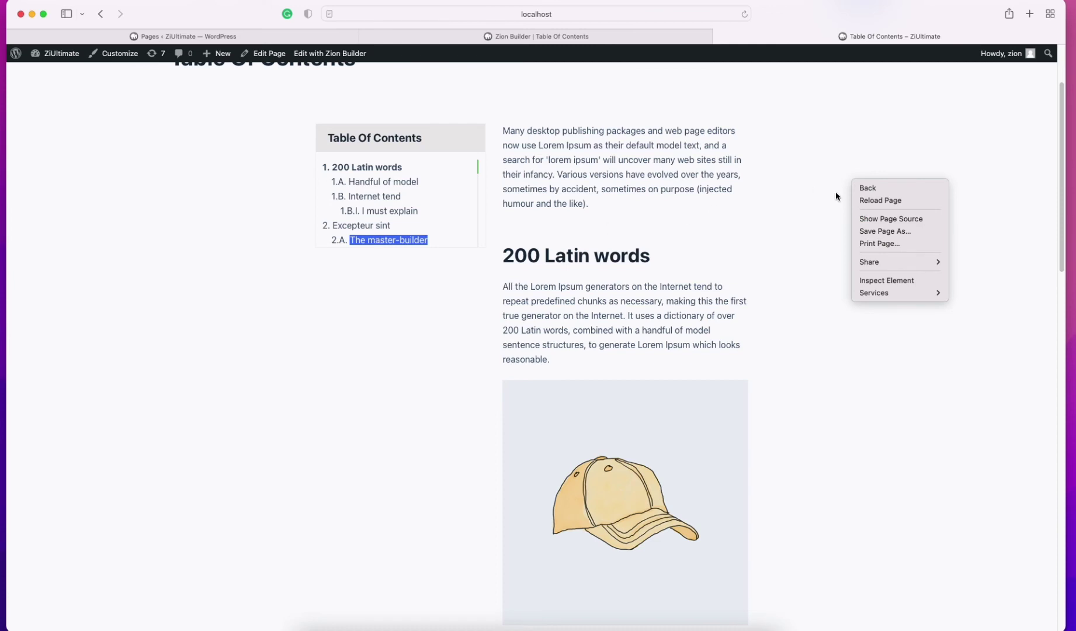
left_click(871, 201)
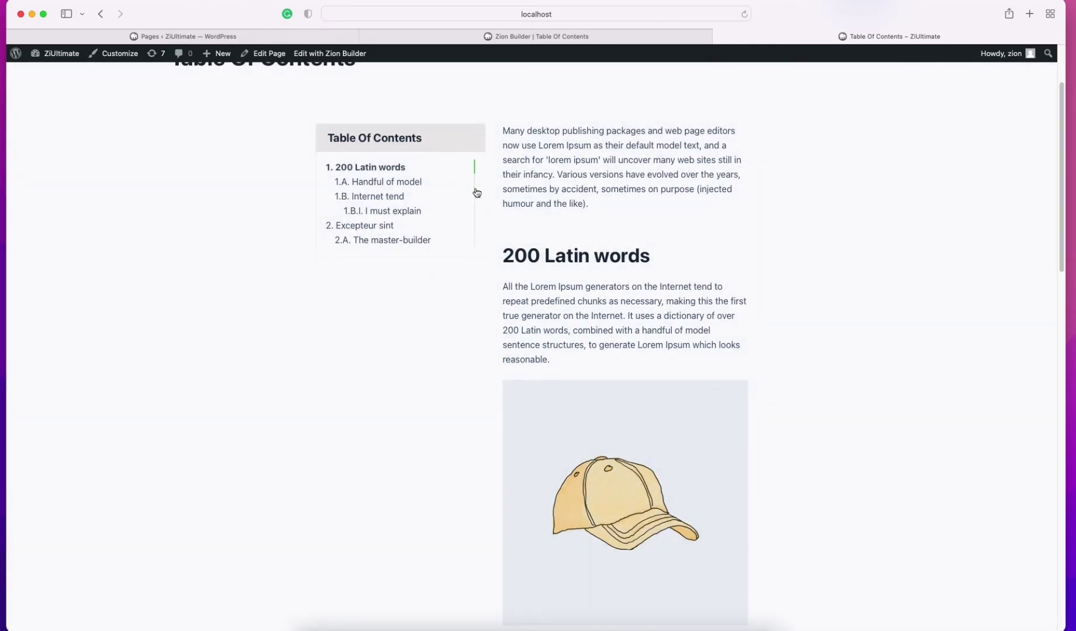
left_click(620, 36)
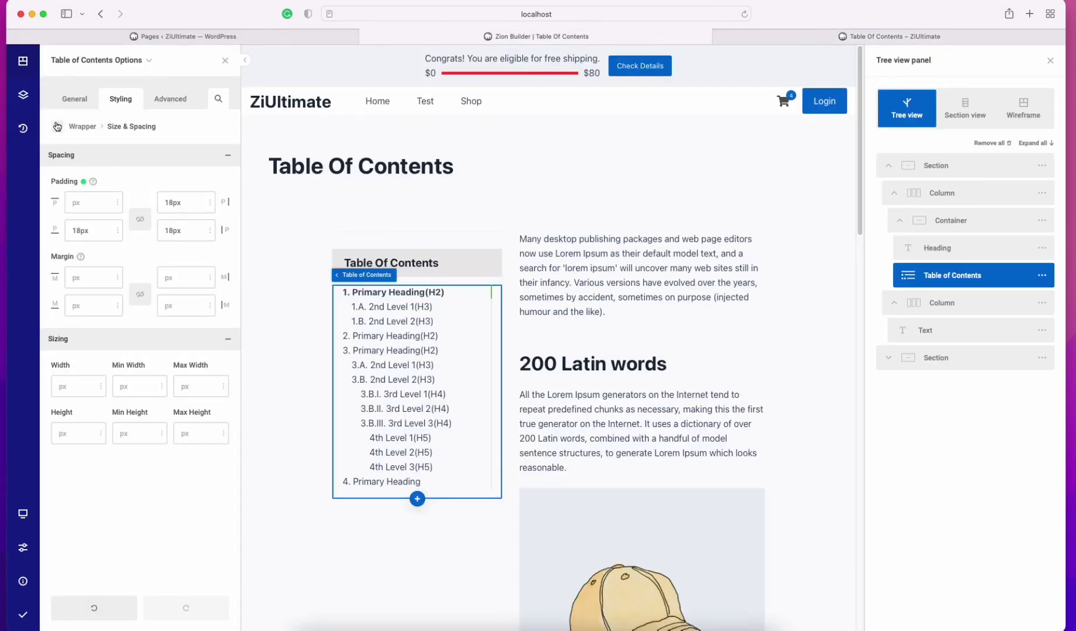
Disable the vertical line indicator in the Table of Contents list item settings, and save and publish the page.
left_click(73, 101)
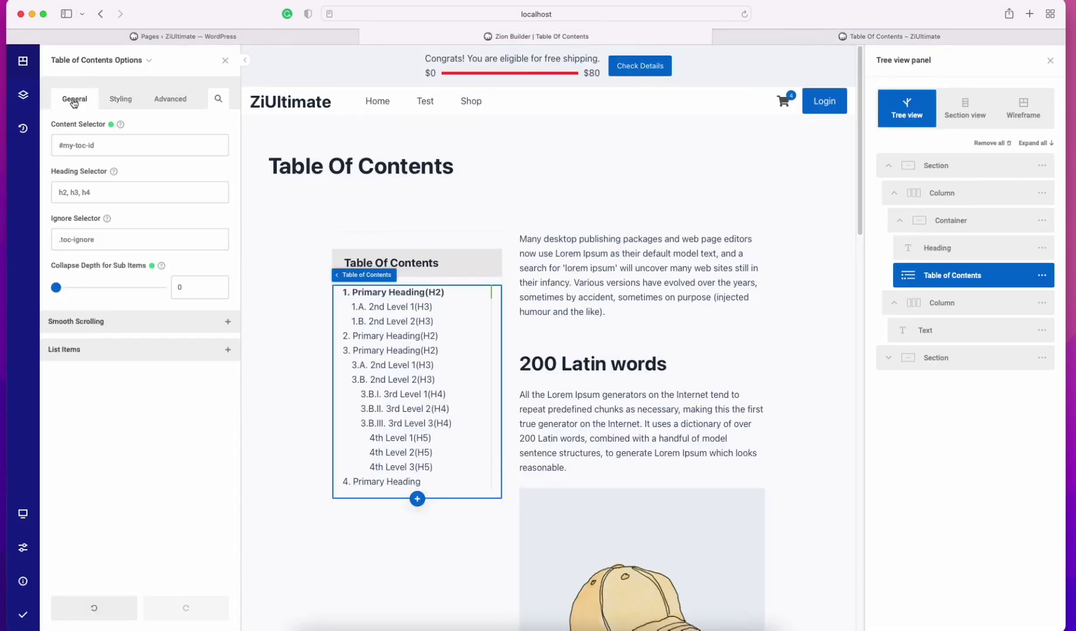
left_click(82, 361)
scroll(63, 334, "down", 5)
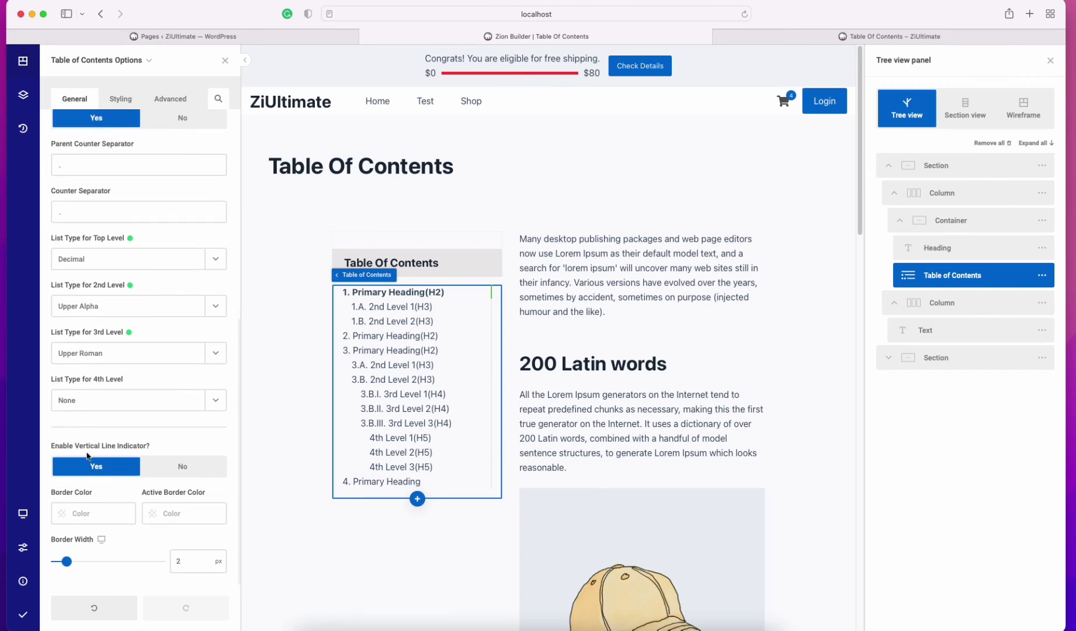
left_click(168, 467)
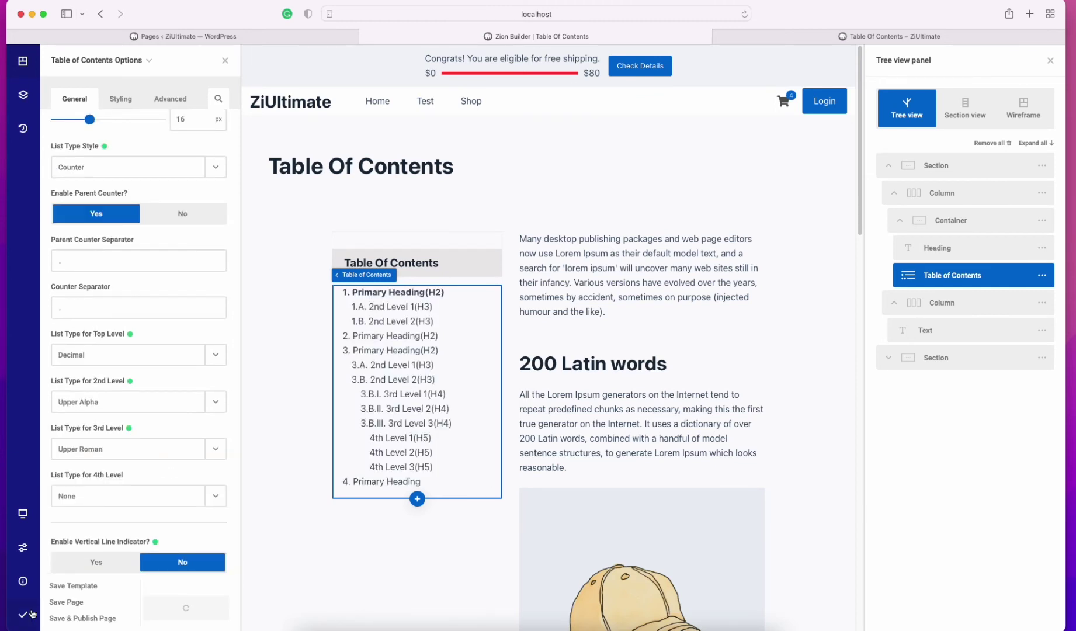
left_click(63, 619)
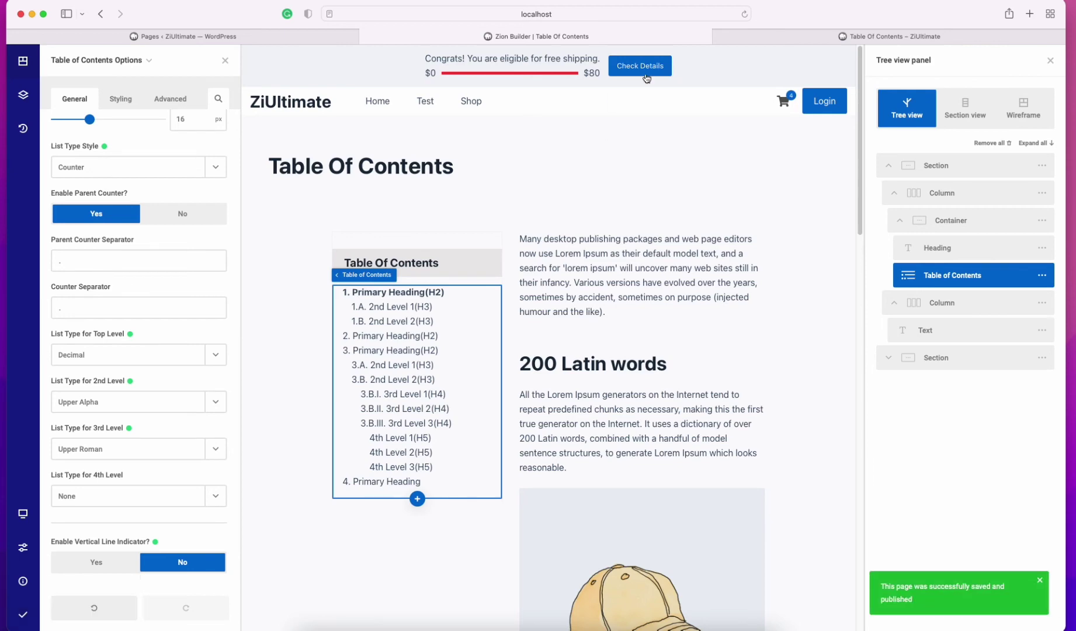
Reload the live page to check the Table of Contents without its vertical line indicator, and return to the builder.
left_click(731, 37)
right_click(499, 197)
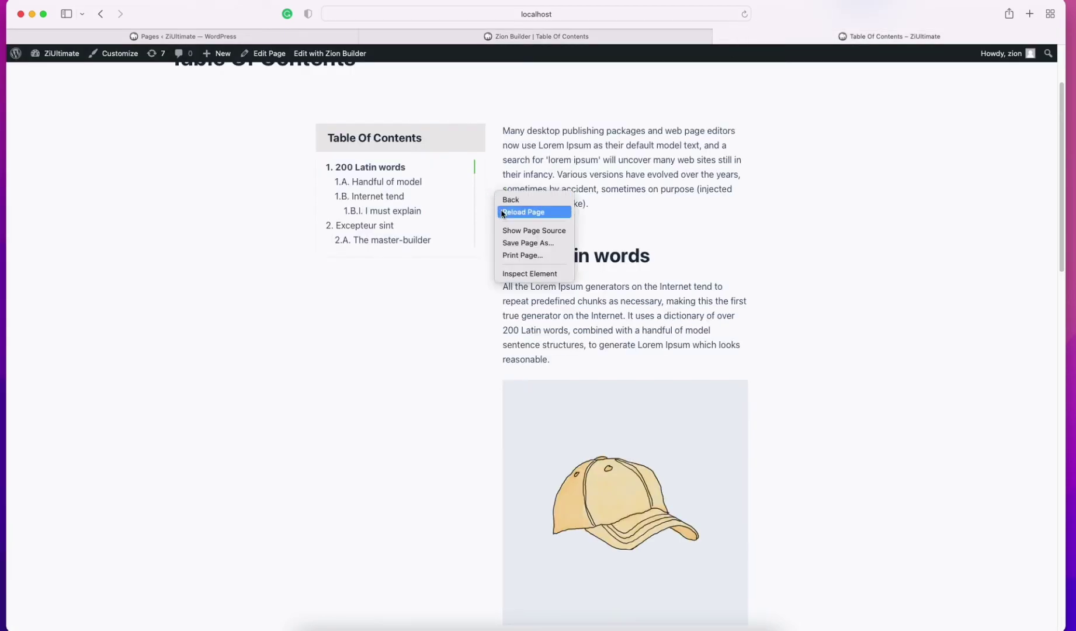
left_click(501, 212)
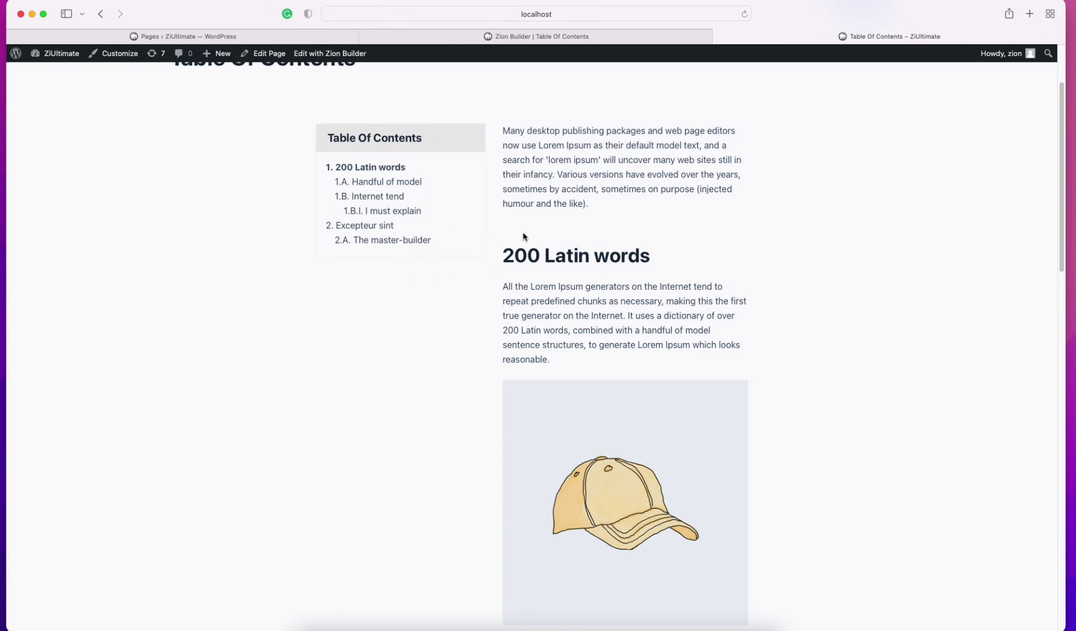
left_click(605, 35)
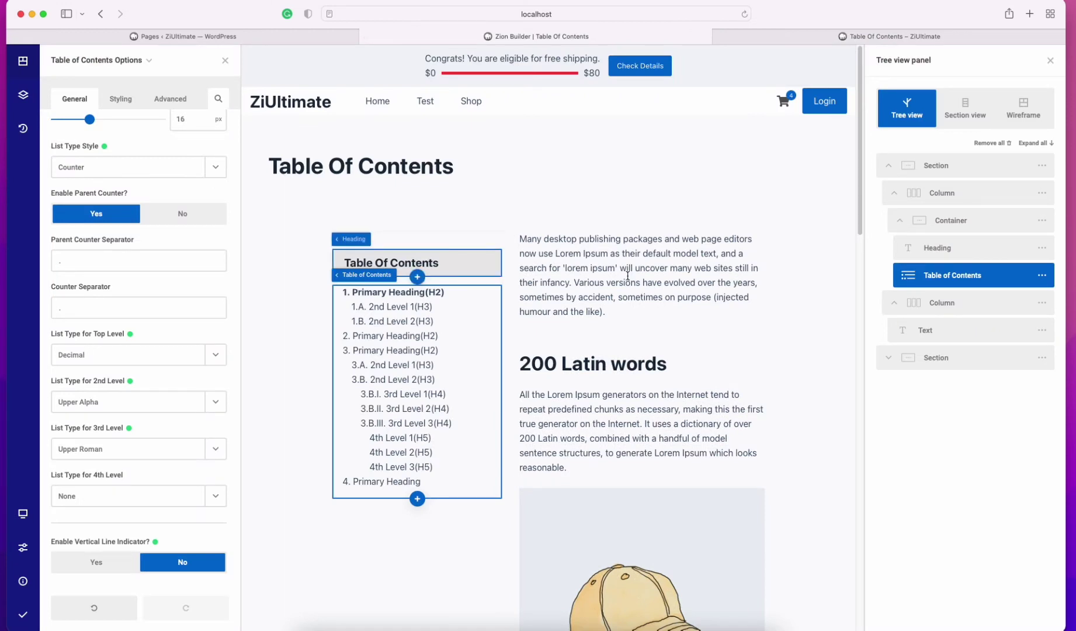
Set the position of the Container's wrapper to sticky with a top offset of 40px.
left_click(944, 222)
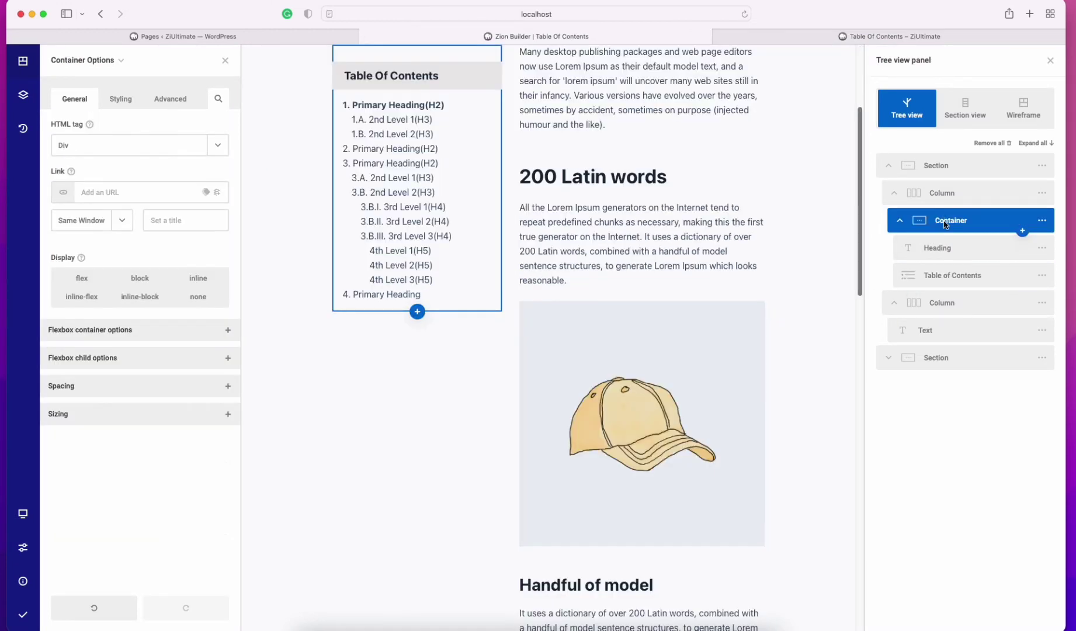
left_click(120, 99)
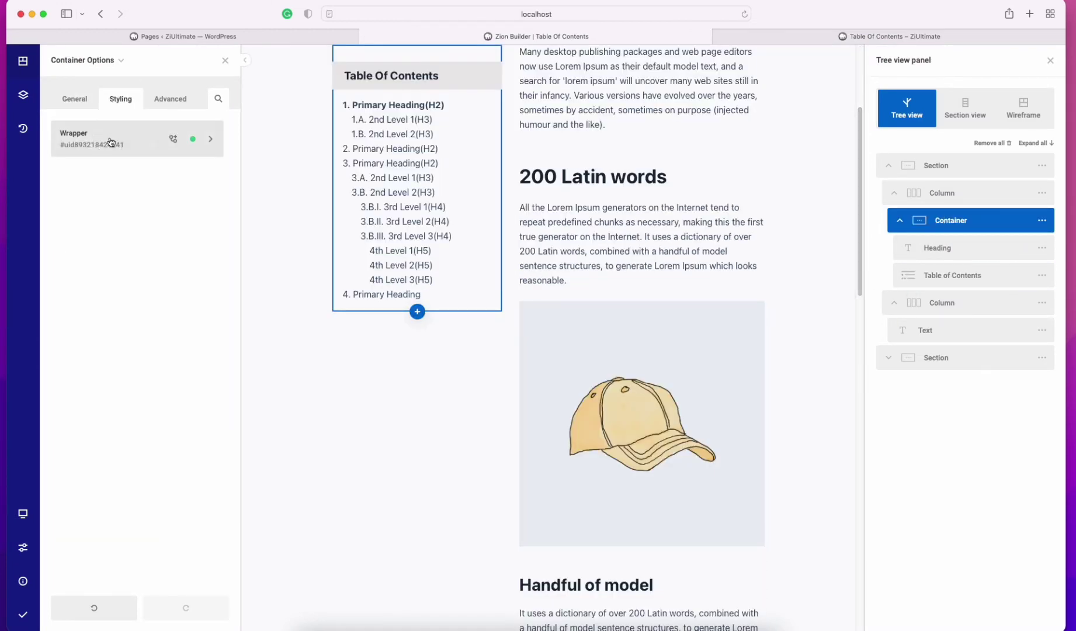
left_click(110, 142)
left_click(108, 324)
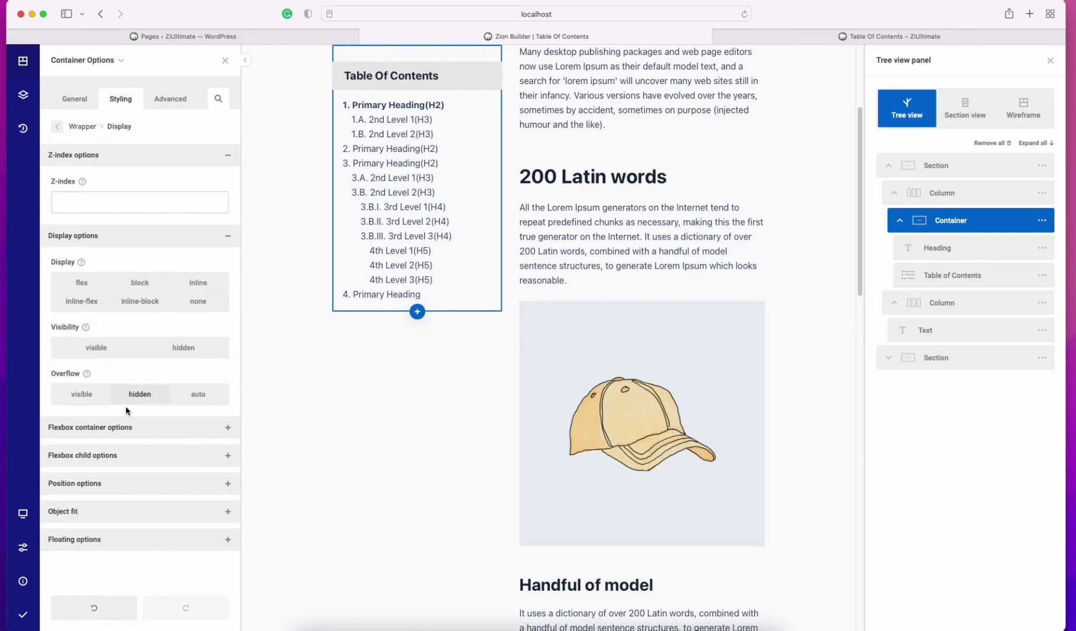
left_click(89, 483)
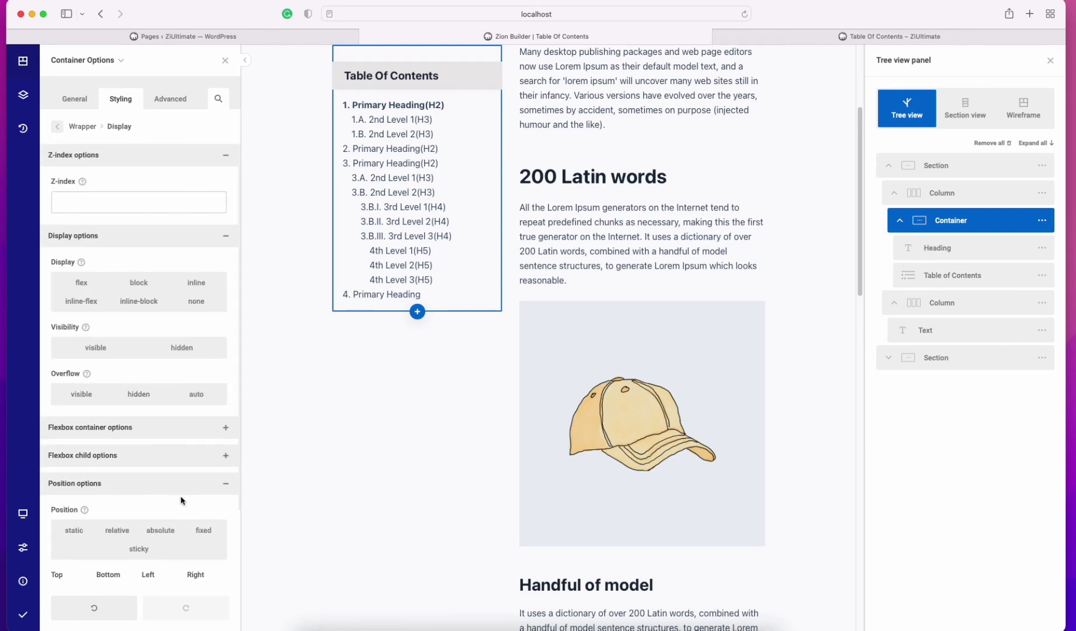
scroll(181, 499, "down", 3)
left_click(137, 458)
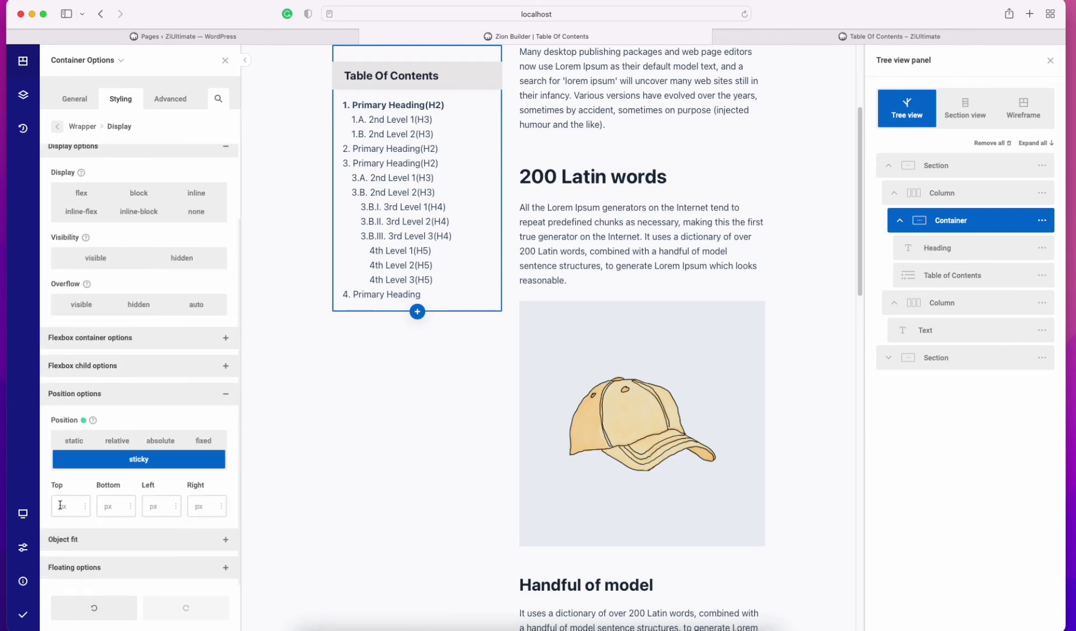
type("40")
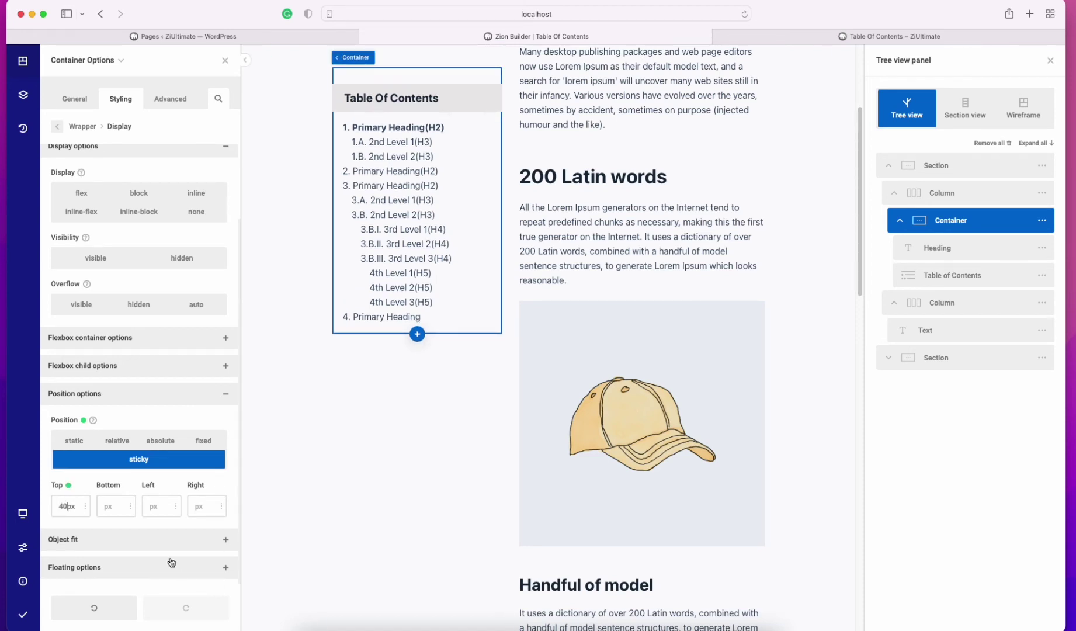
Set the top margin of the Heading's wrapper to 0px.
left_click(442, 91)
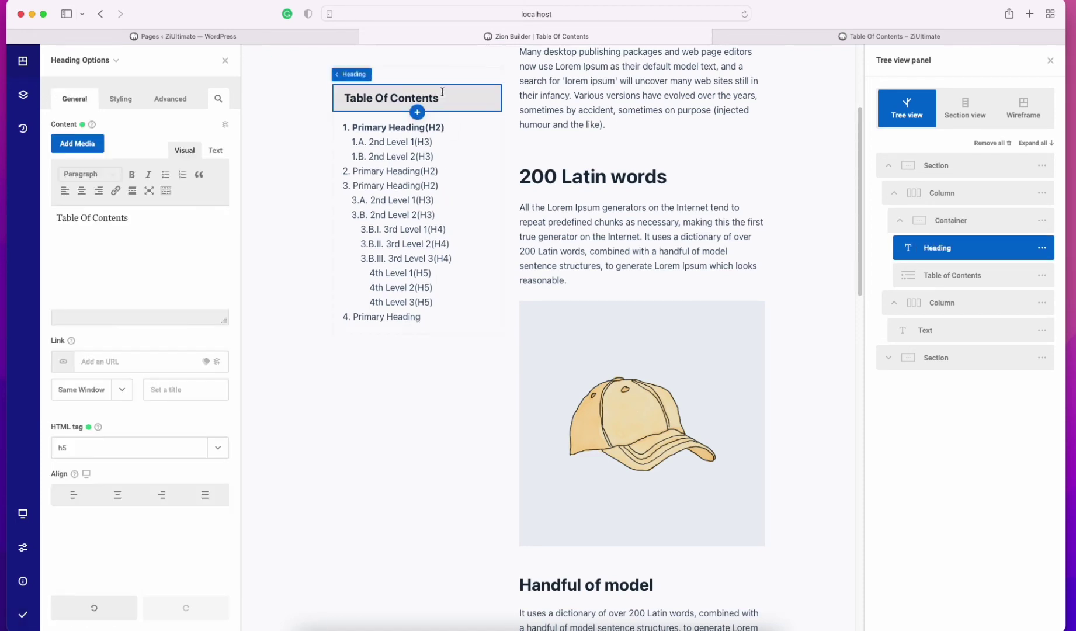
left_click(123, 100)
left_click(125, 137)
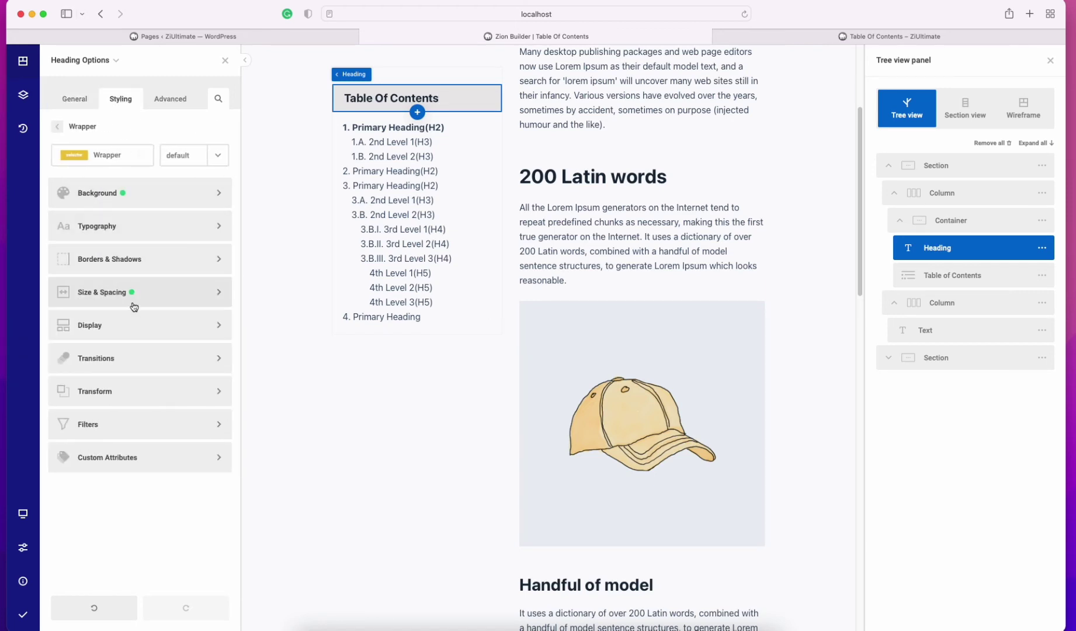
left_click(149, 293)
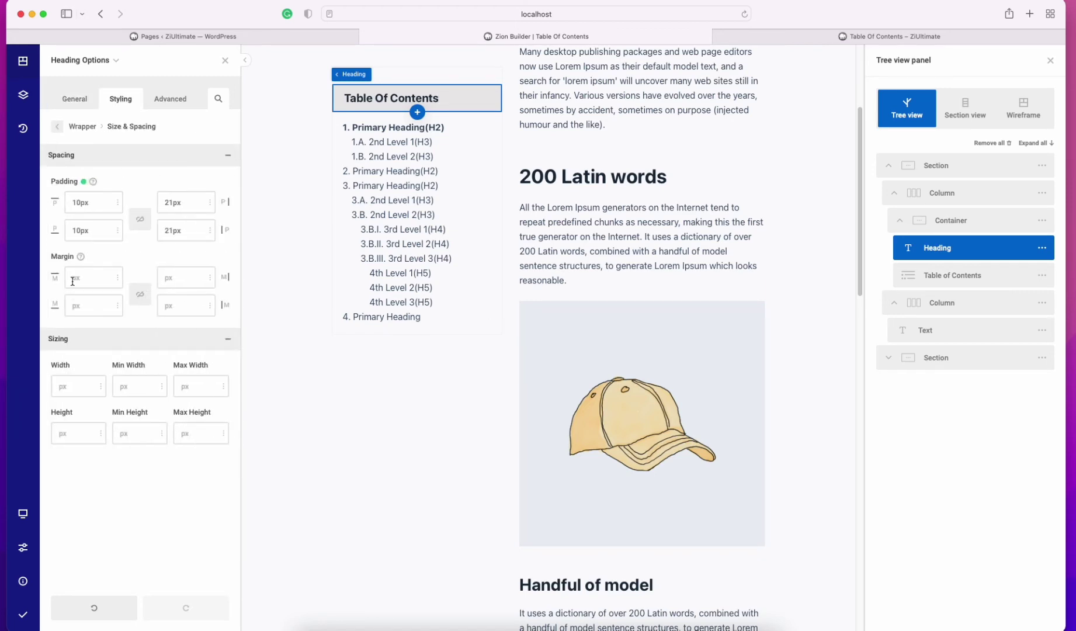
left_click(73, 278)
type("0")
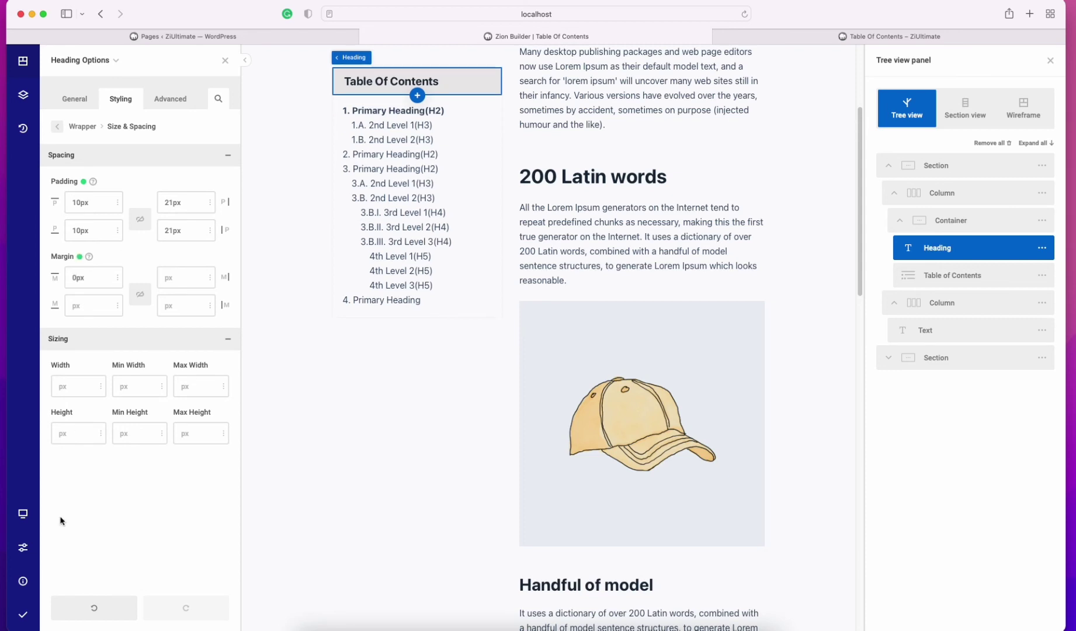
Save and publish the page, check the sticky Table of Contents on the reloaded live page, and return to the builder.
mouse_move(23, 614)
left_click(64, 617)
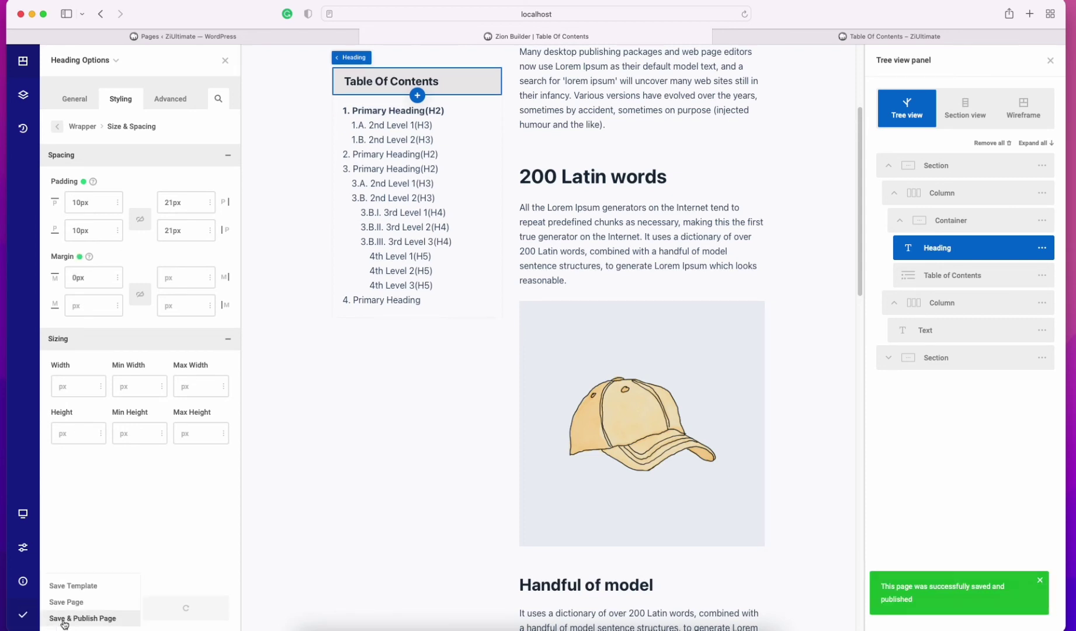
left_click(804, 37)
right_click(458, 284)
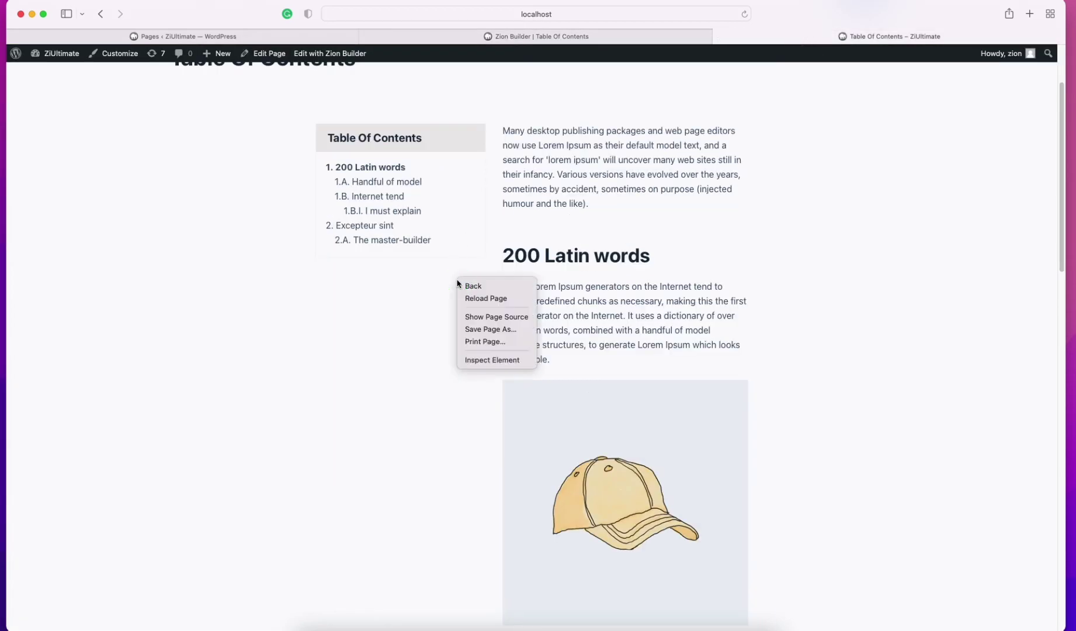
left_click(474, 298)
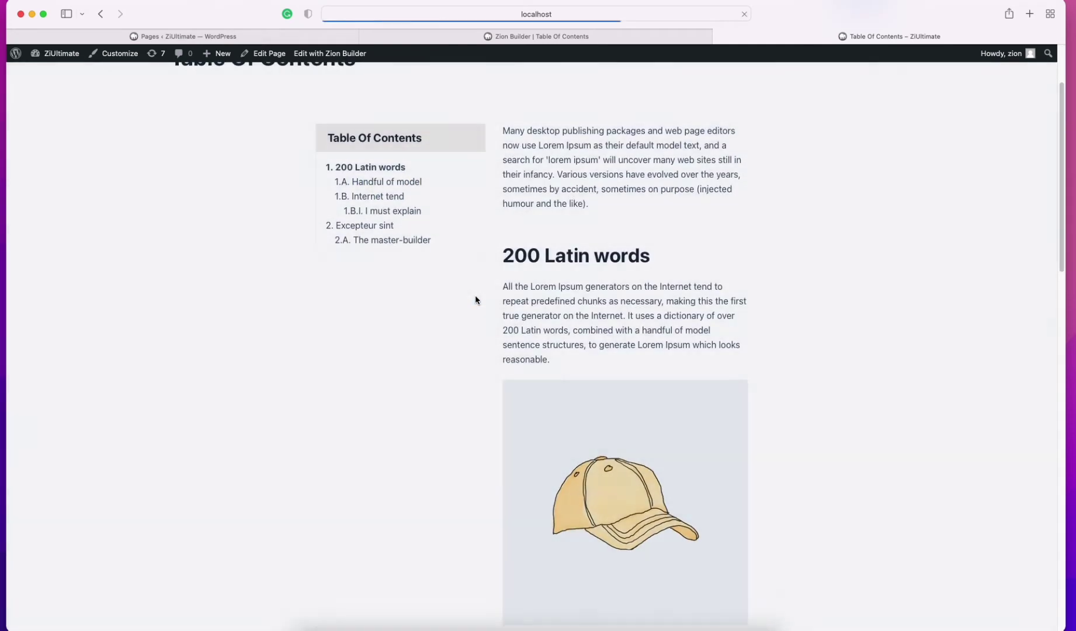
left_click_drag(1061, 125, 994, 91)
left_click(501, 34)
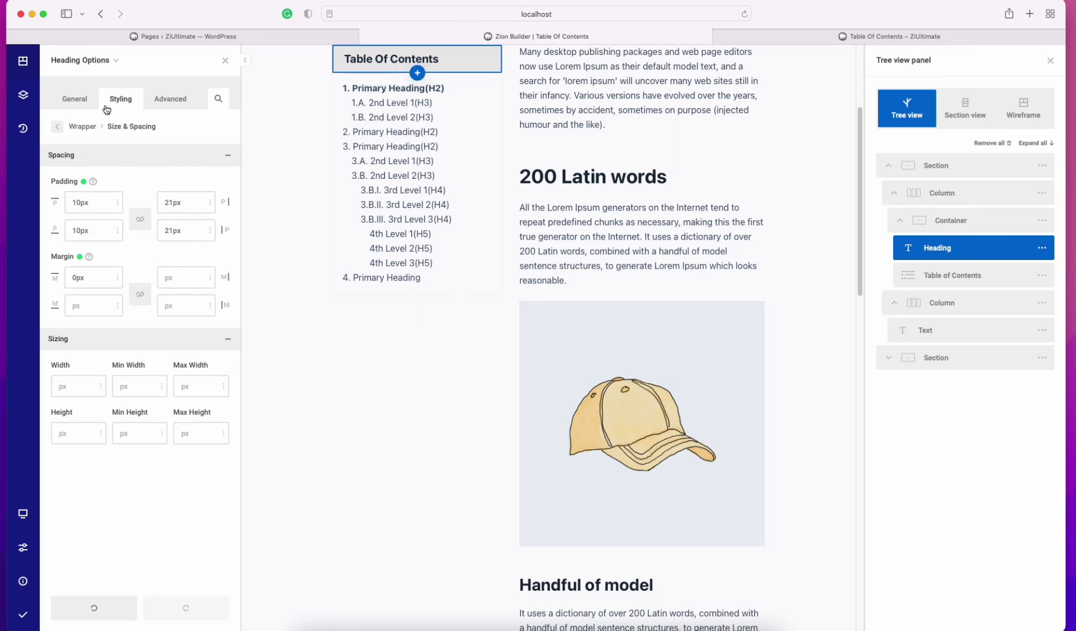
Insert an Accordions element and move it into the first column, above the Container that holds the Table of Contents.
left_click(75, 101)
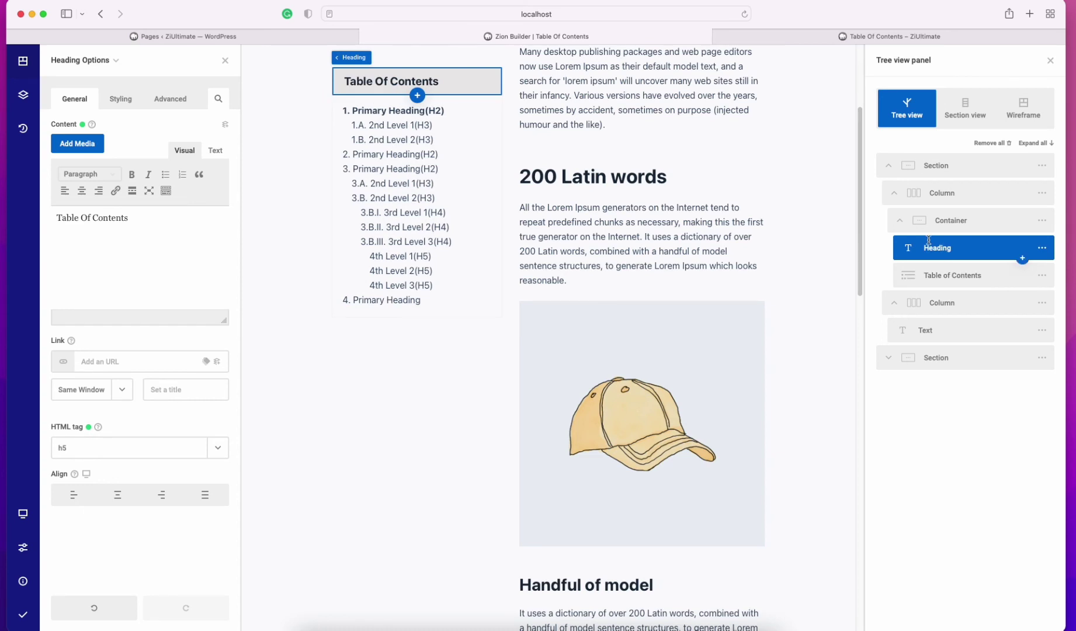
left_click(899, 220)
left_click(963, 197)
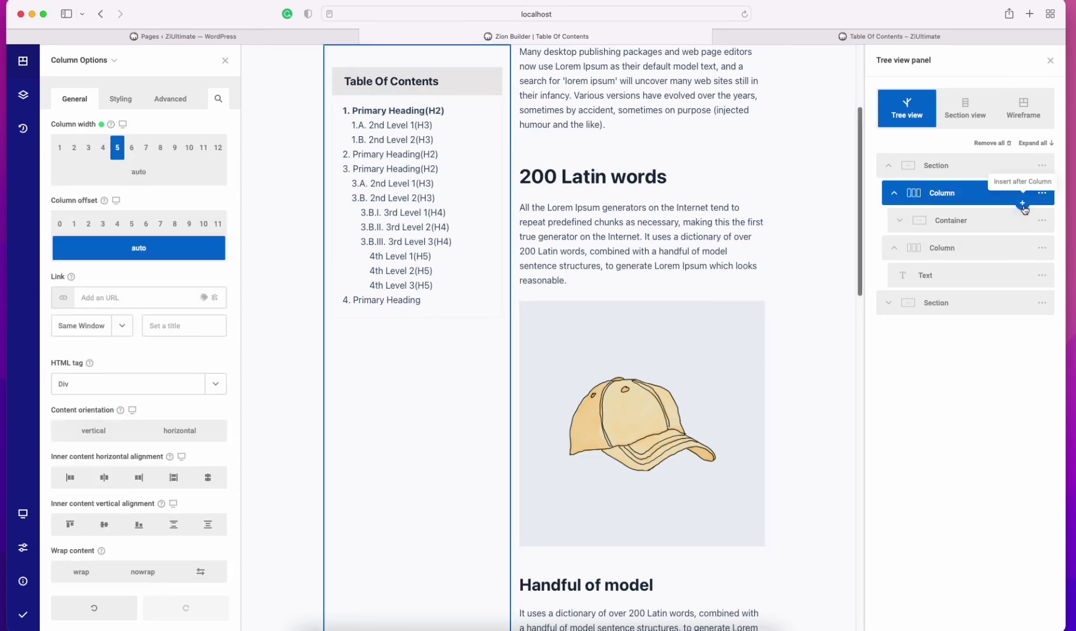
left_click(1022, 202)
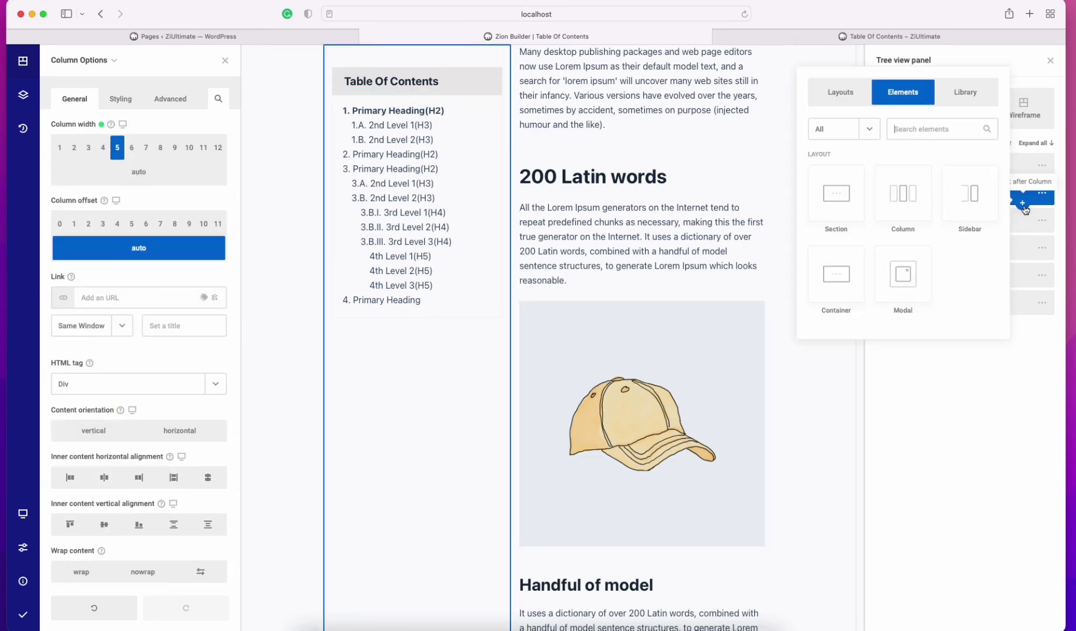
left_click(914, 134)
type("acc")
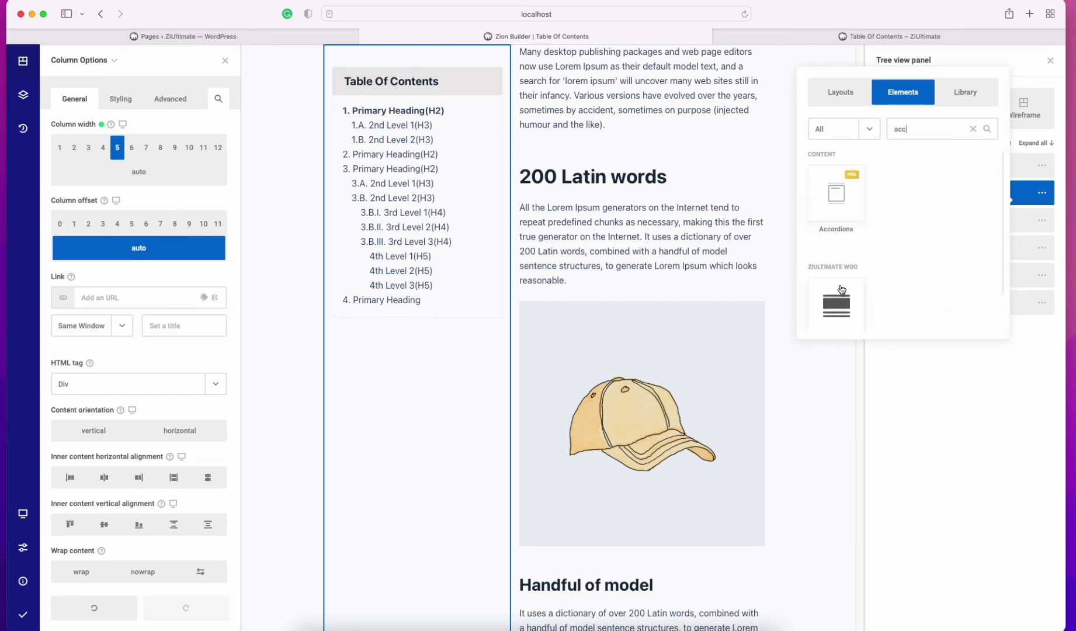
left_click(836, 193)
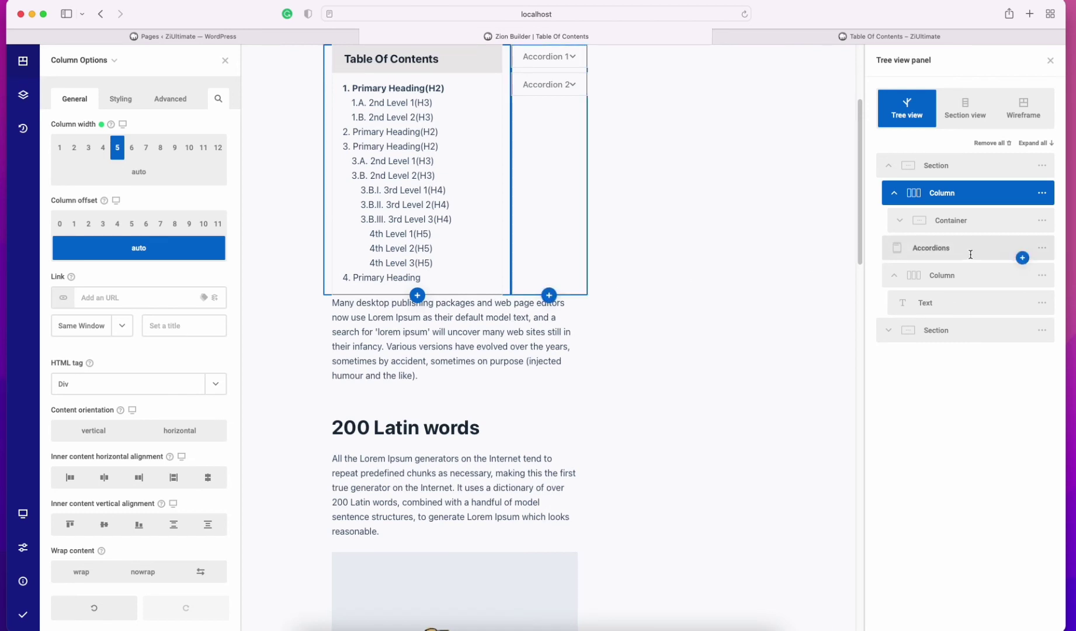
left_click_drag(907, 245, 919, 214)
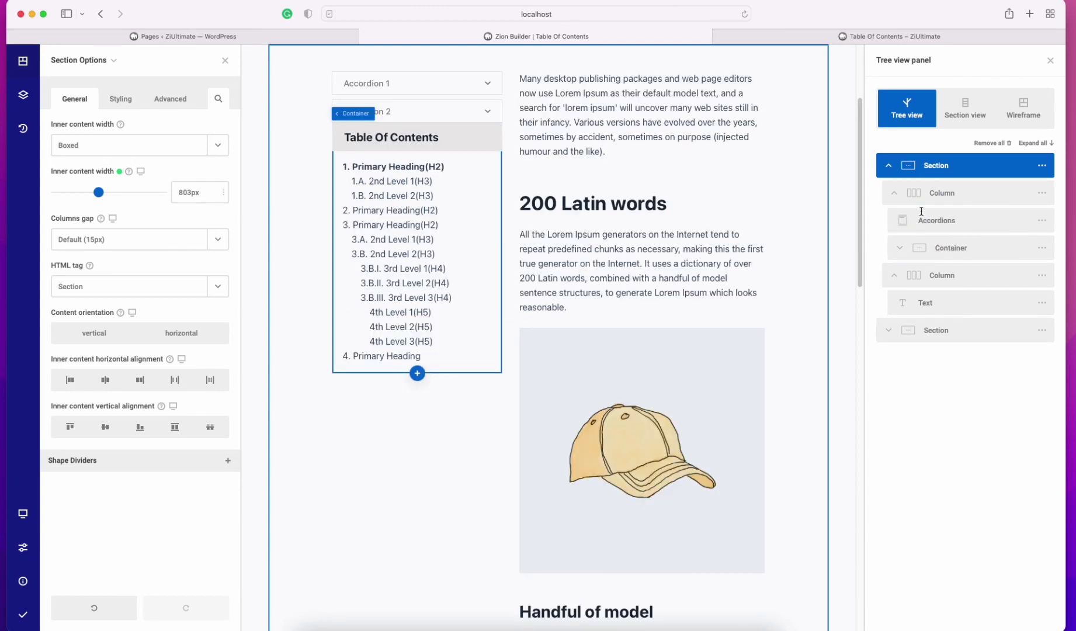
Delete the second accordion item from the Accordions element in the first column.
left_click(898, 247)
left_click(412, 111)
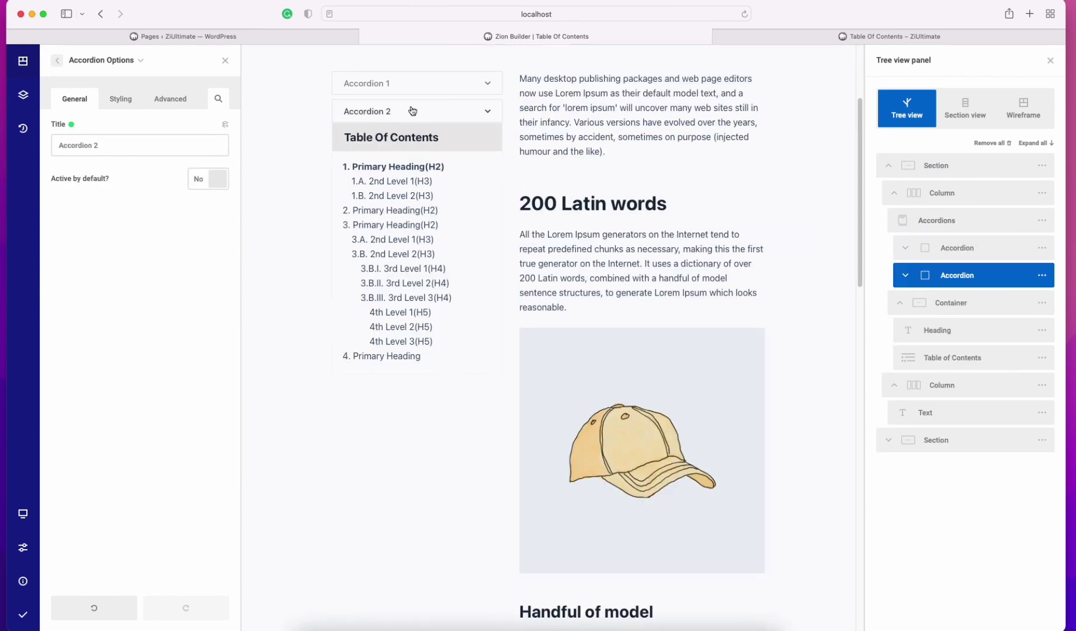
left_click(913, 221)
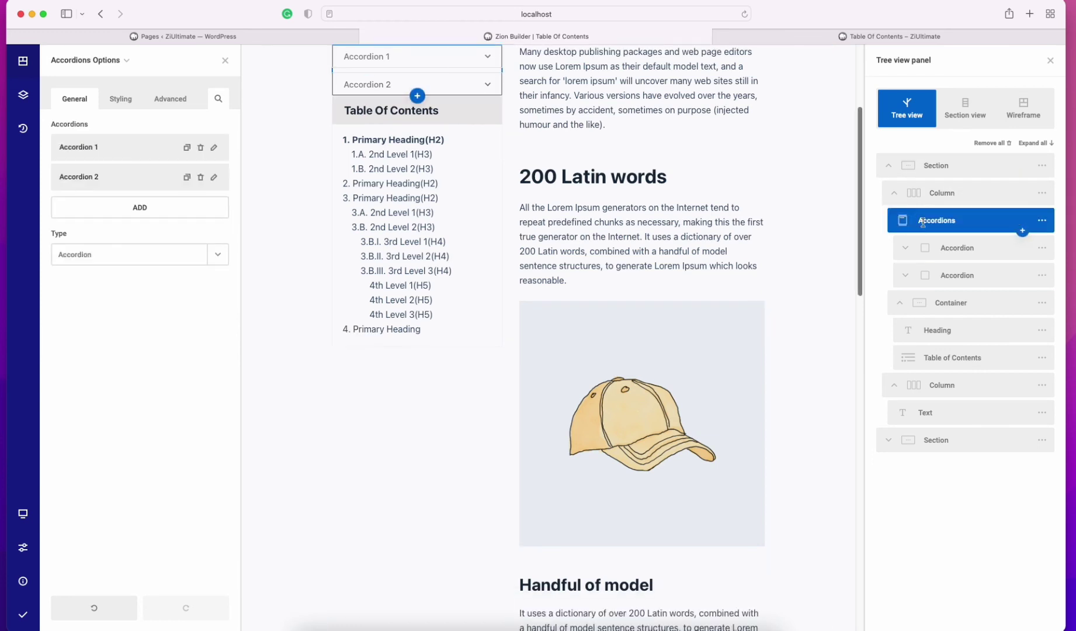
left_click(201, 178)
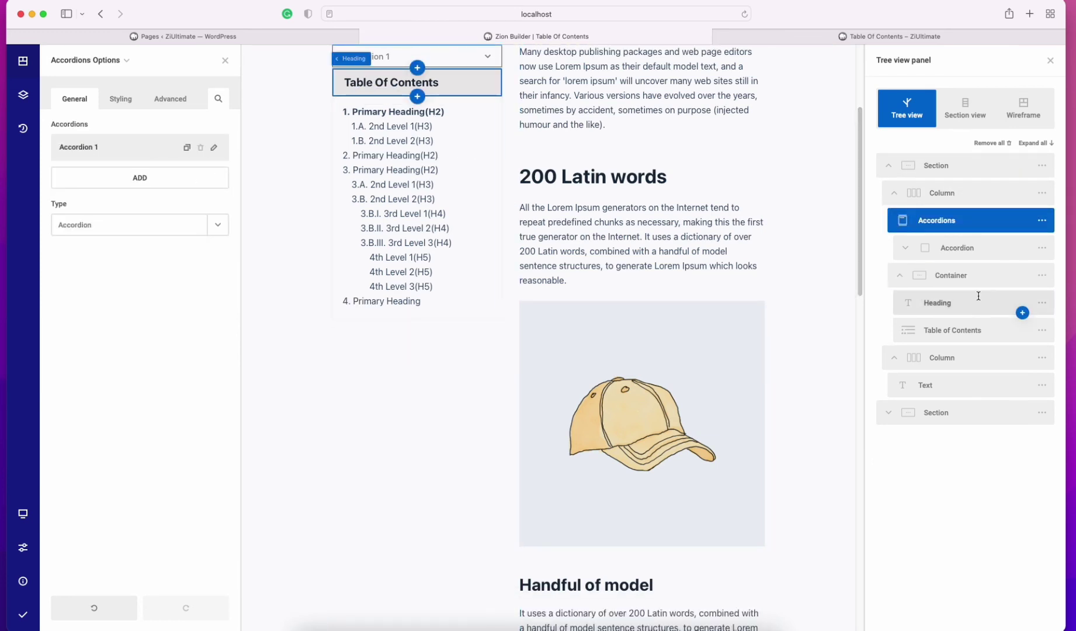
Move the Heading and the Table of Contents from the Container into the remaining Accordion item, above its sample Text.
left_click(904, 250)
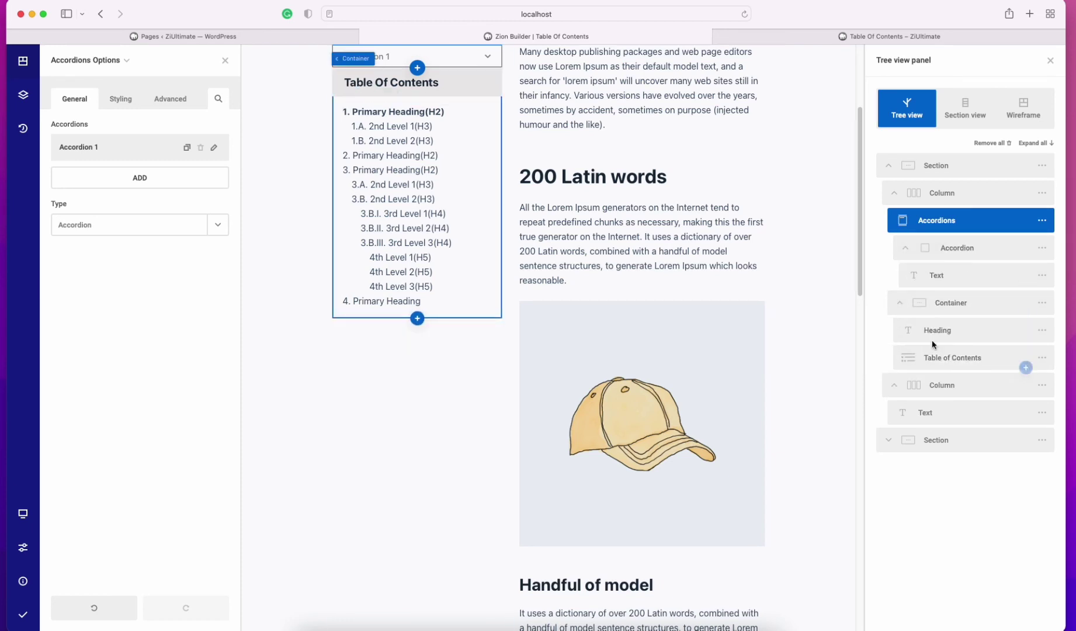
left_click_drag(911, 330, 929, 268)
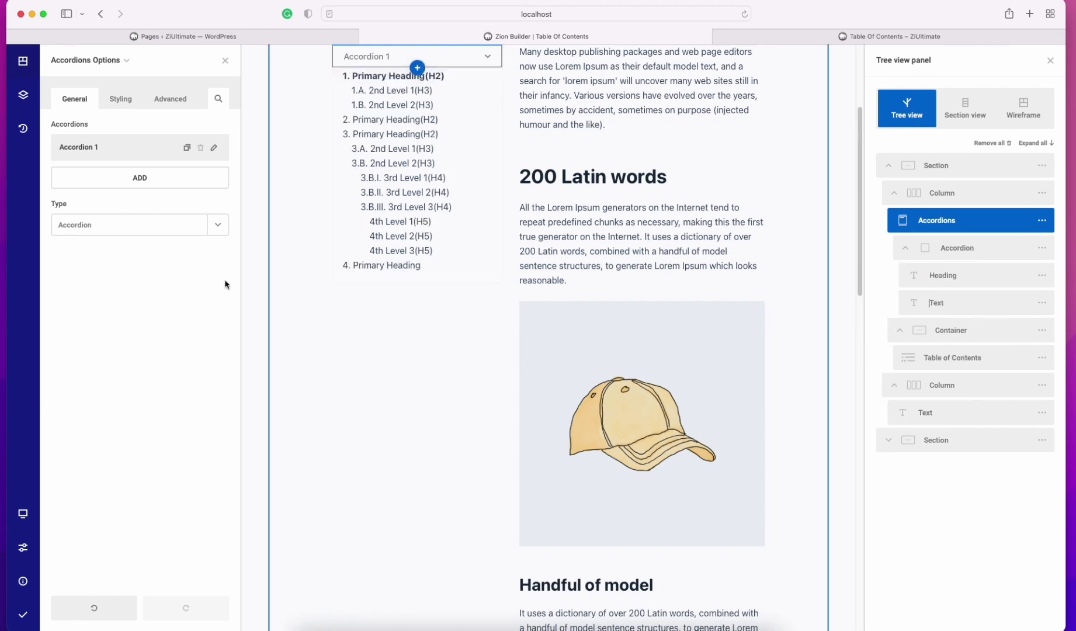
scroll(339, 329, "up", 5)
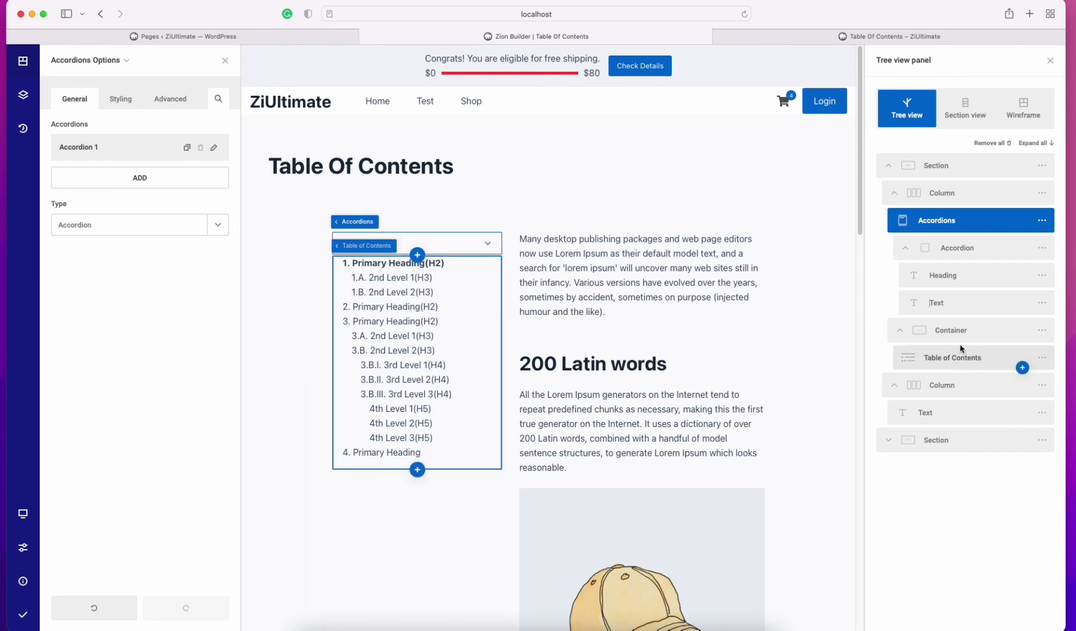
left_click_drag(908, 358, 934, 293)
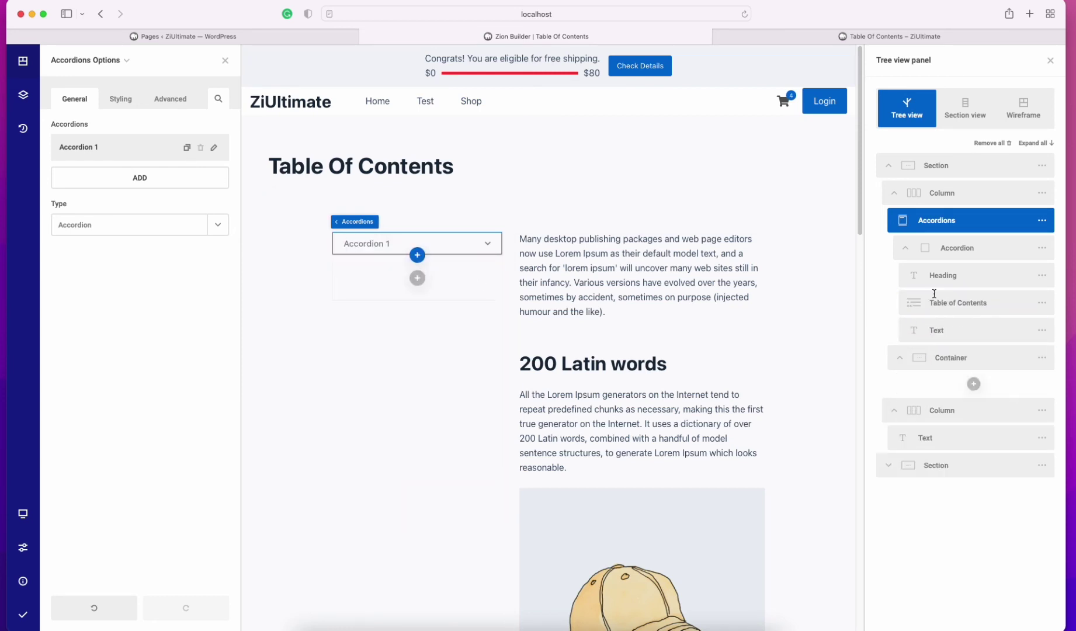
Delete the sample Text and the Heading from the Accordion item, leaving only the Table of Contents in it.
left_click(915, 328)
left_click(1051, 331)
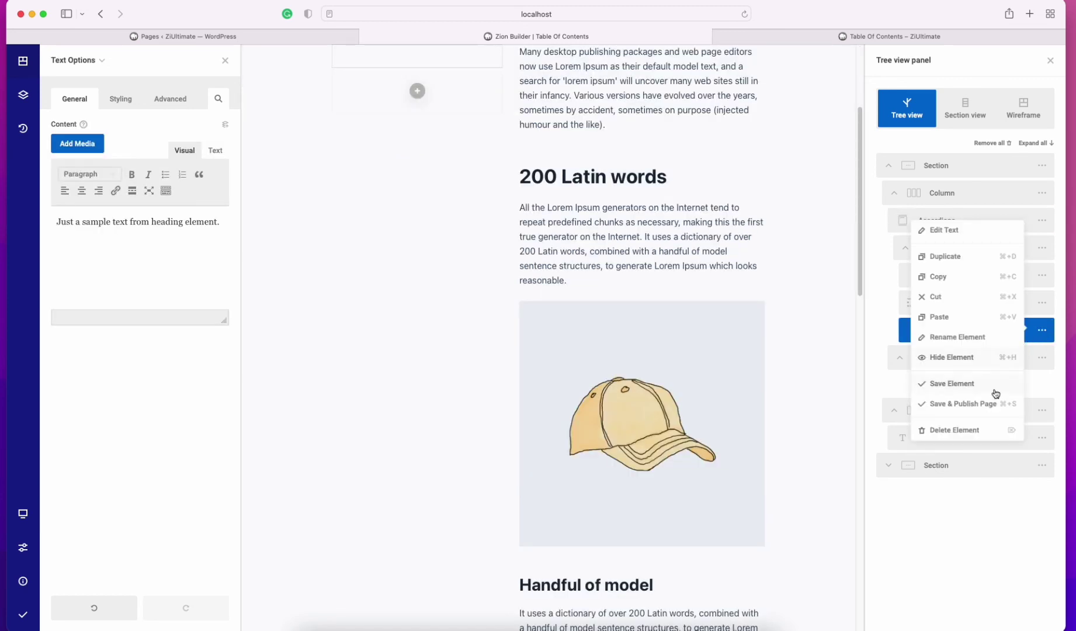
left_click(966, 430)
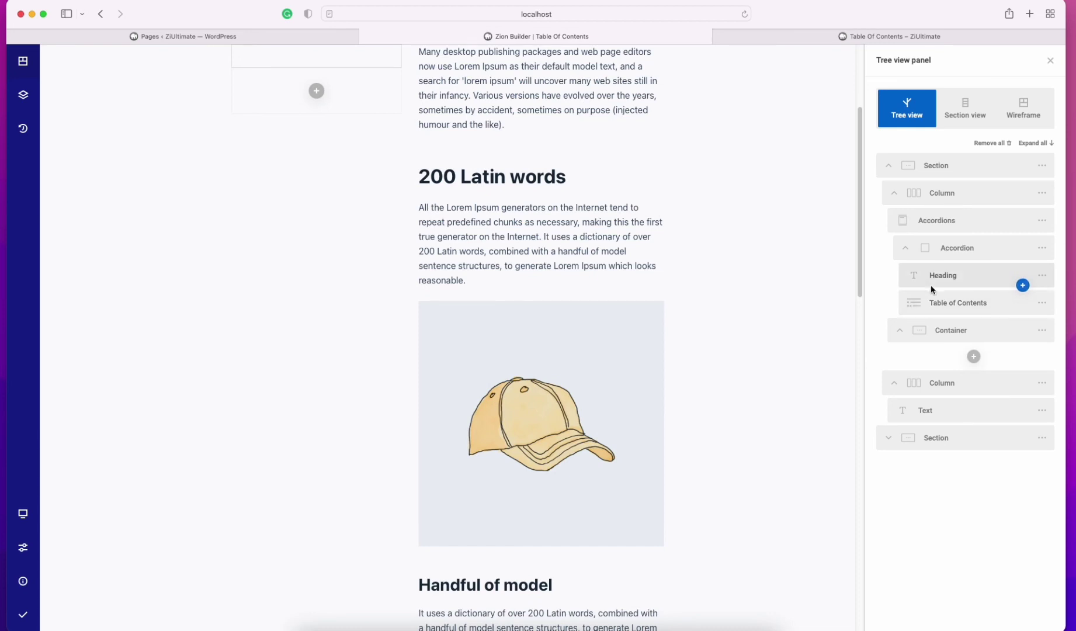
left_click(1042, 275)
left_click(961, 395)
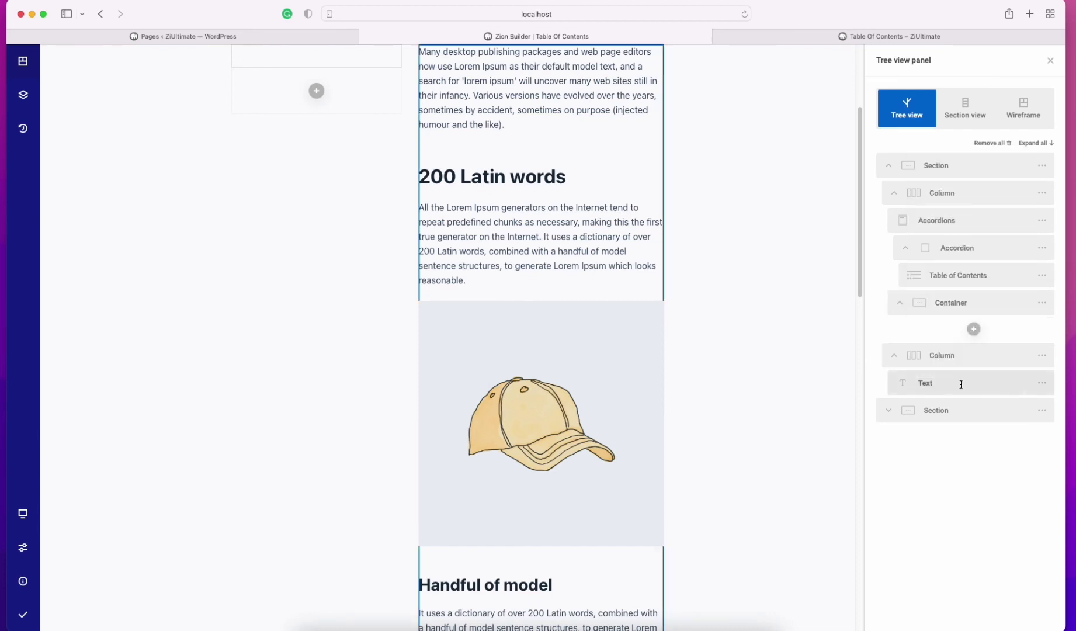
Set the Accordion item's title to "Table Of Content" and select its parent Accordions element.
left_click(951, 248)
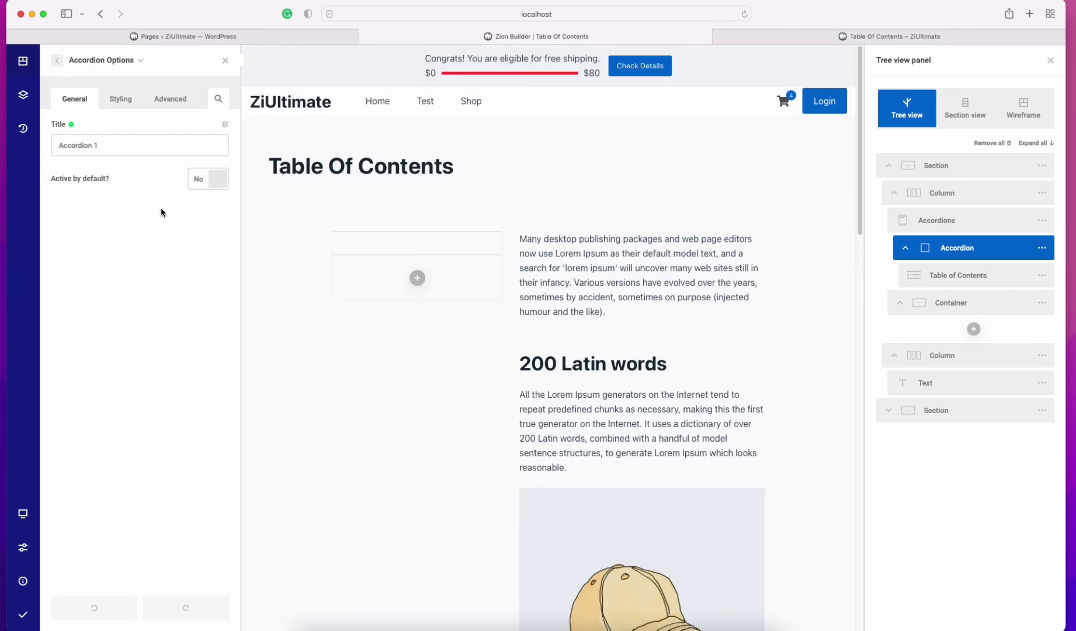
left_click_drag(101, 147, 64, 148)
key("Left")
key("super+a")
type("Tab")
left_click(932, 225)
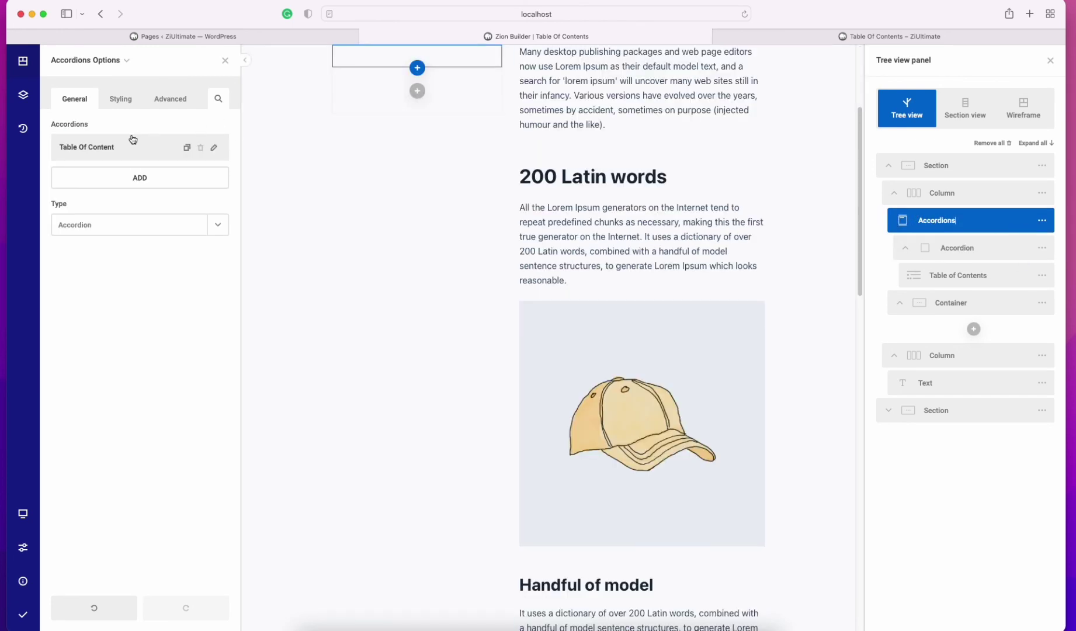
Delete the empty Container below the Accordions element in the first column.
scroll(397, 153, "up", 2)
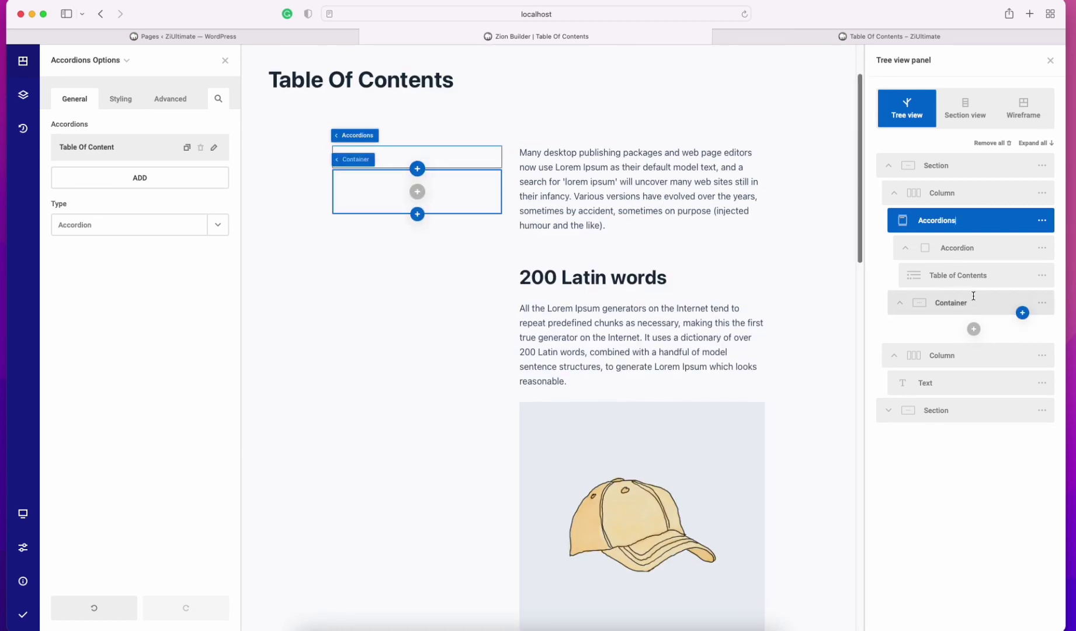
left_click(922, 310)
right_click(921, 310)
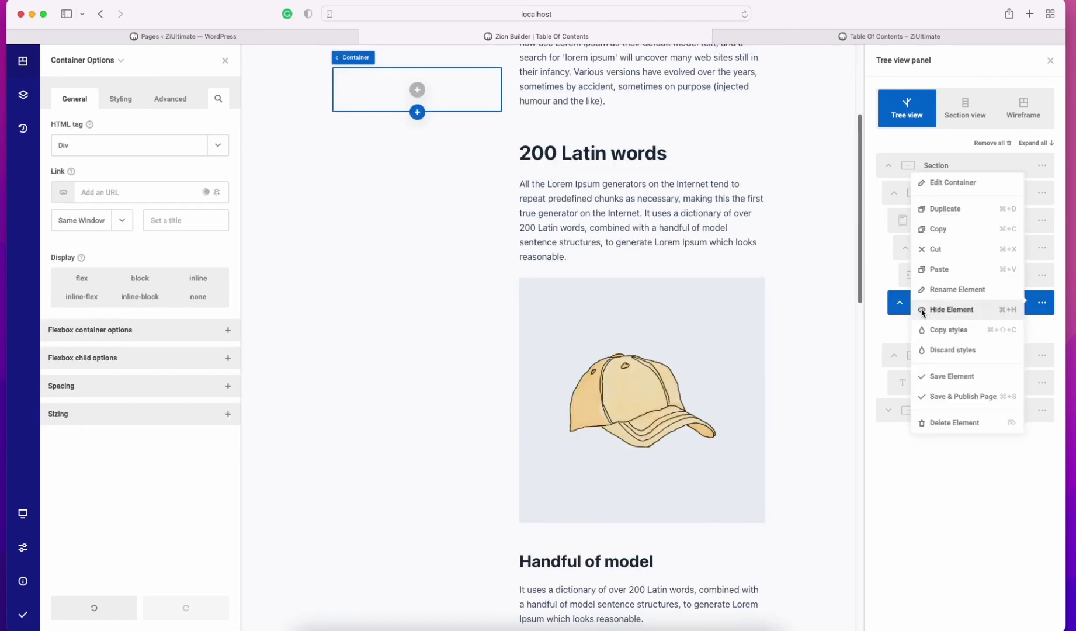
left_click(947, 422)
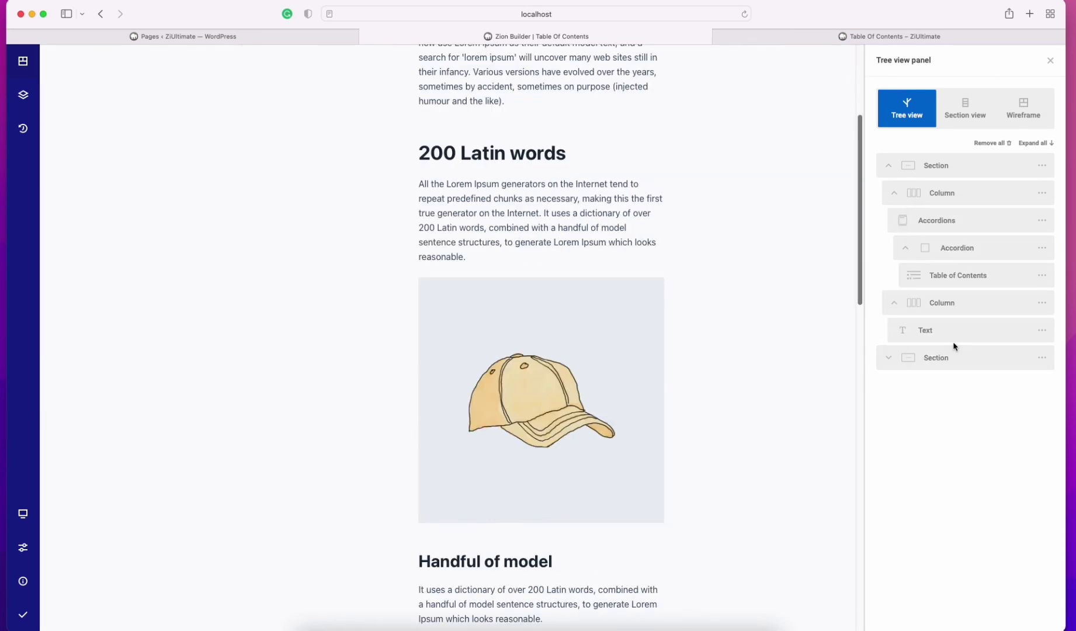
Save and publish the page, and reload the builder to refresh the accordion preview.
scroll(264, 201, "up", 4)
left_click(278, 242)
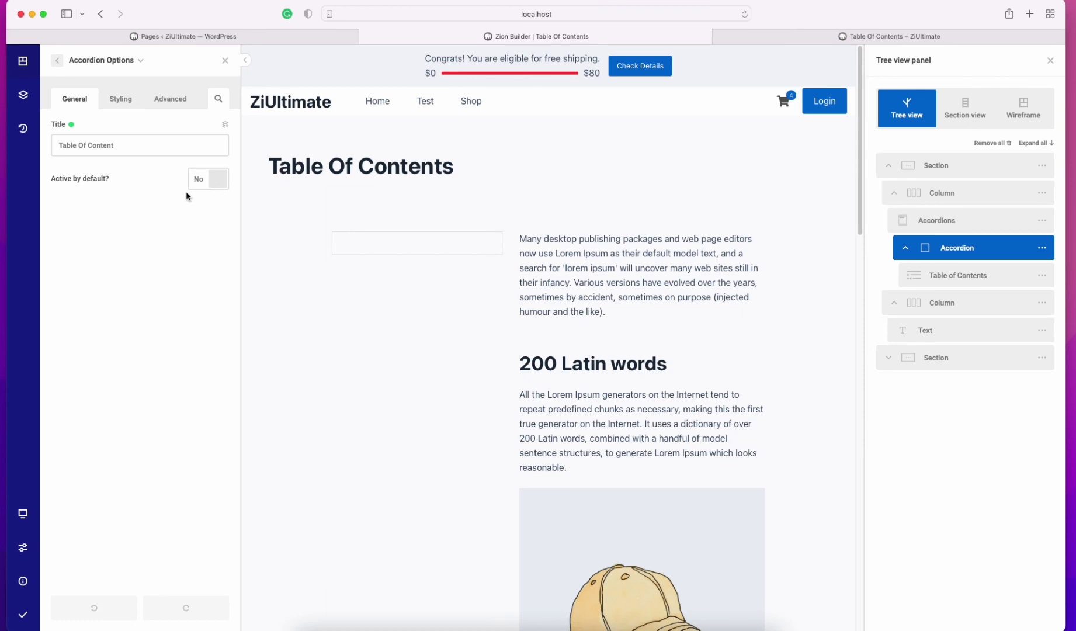
left_click(59, 619)
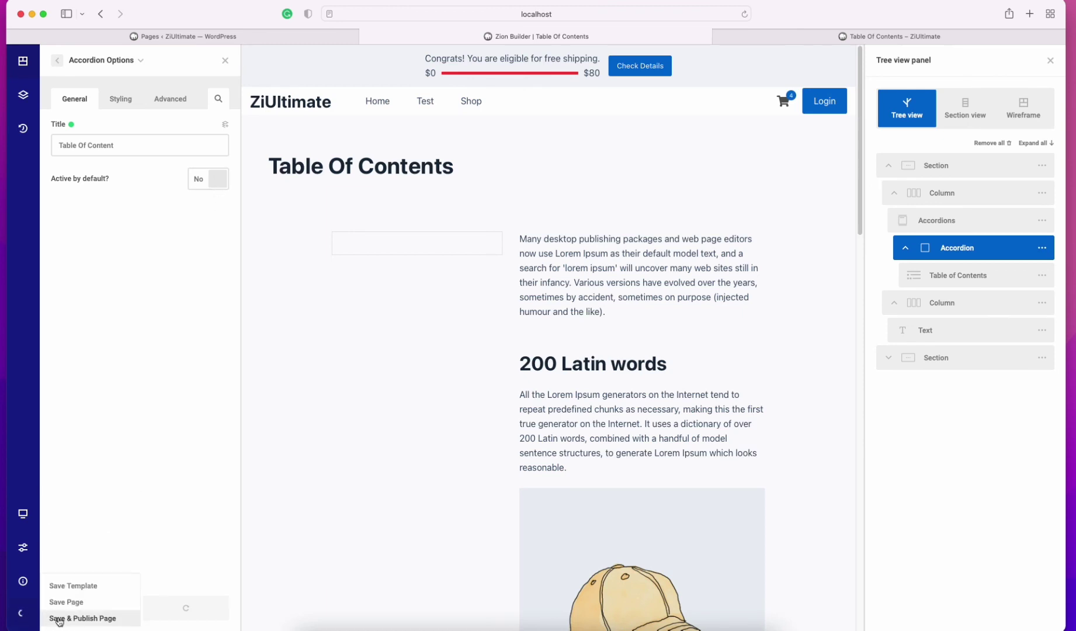
right_click(22, 394)
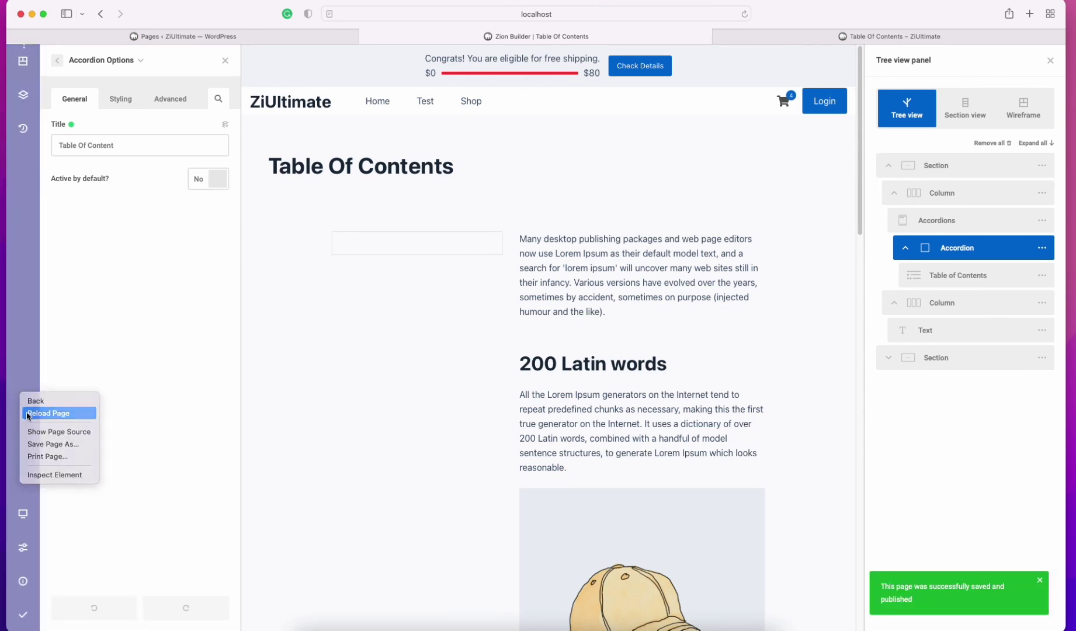
left_click(27, 414)
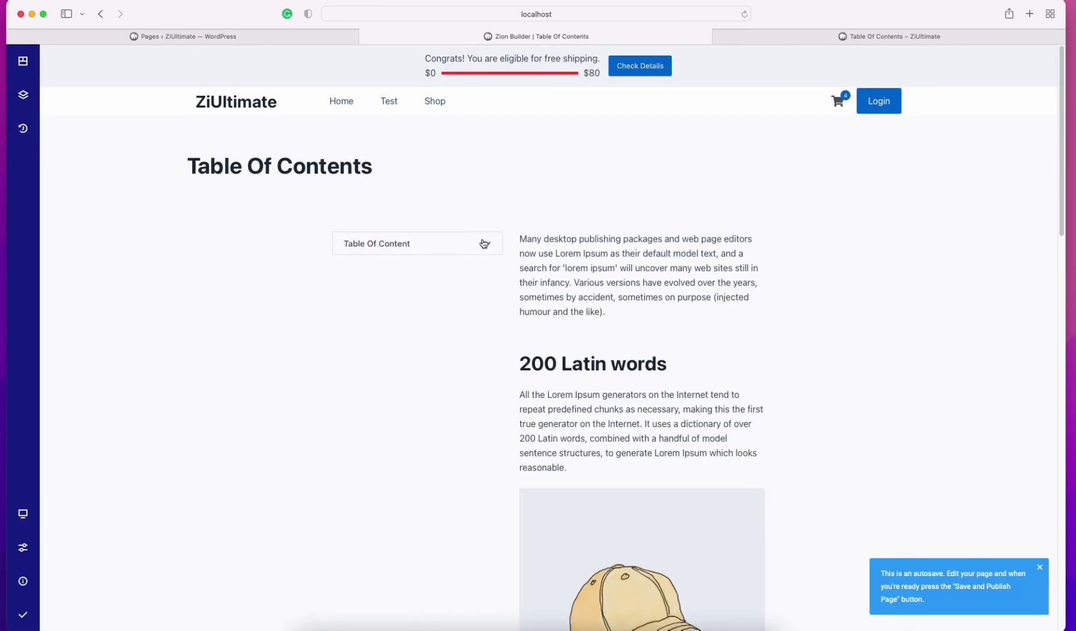
Make the "Table Of Content" accordion item active by default, and save and publish the page.
left_click(487, 247)
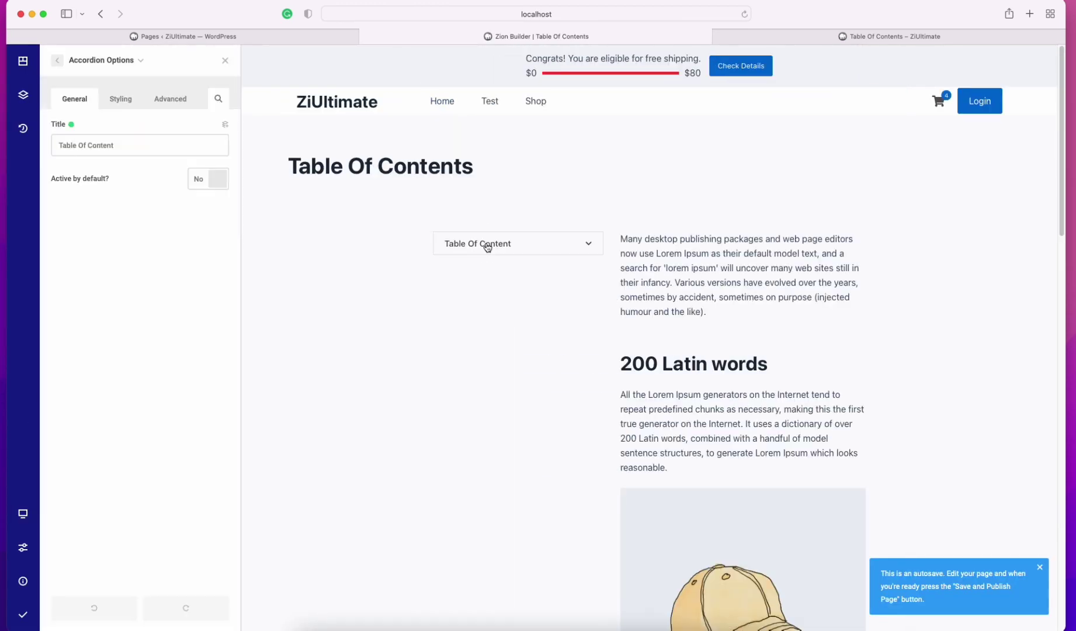
left_click(199, 179)
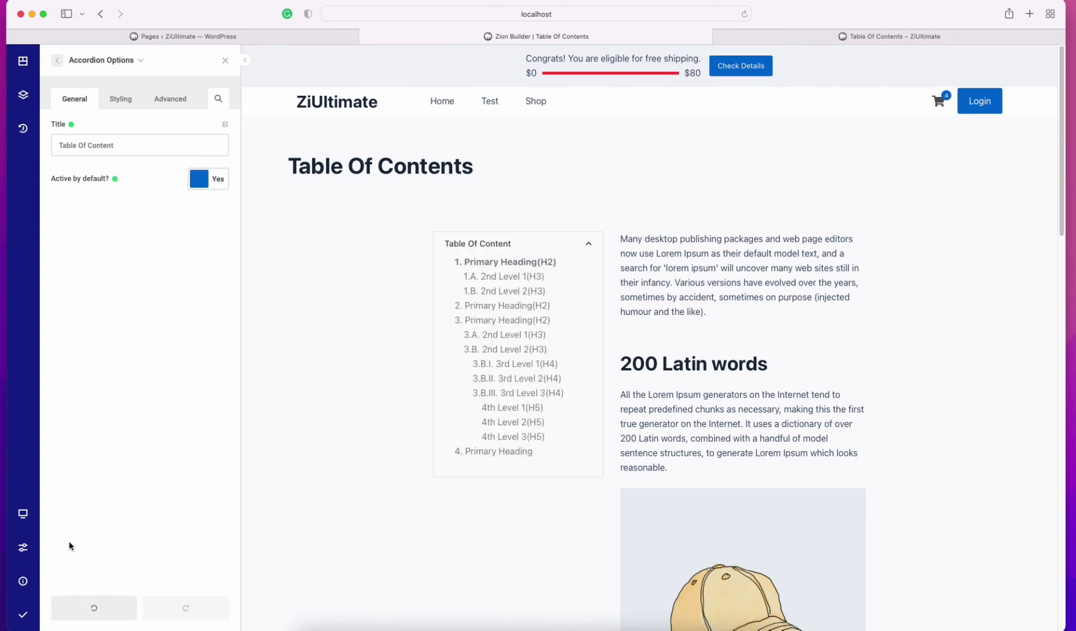
left_click(47, 621)
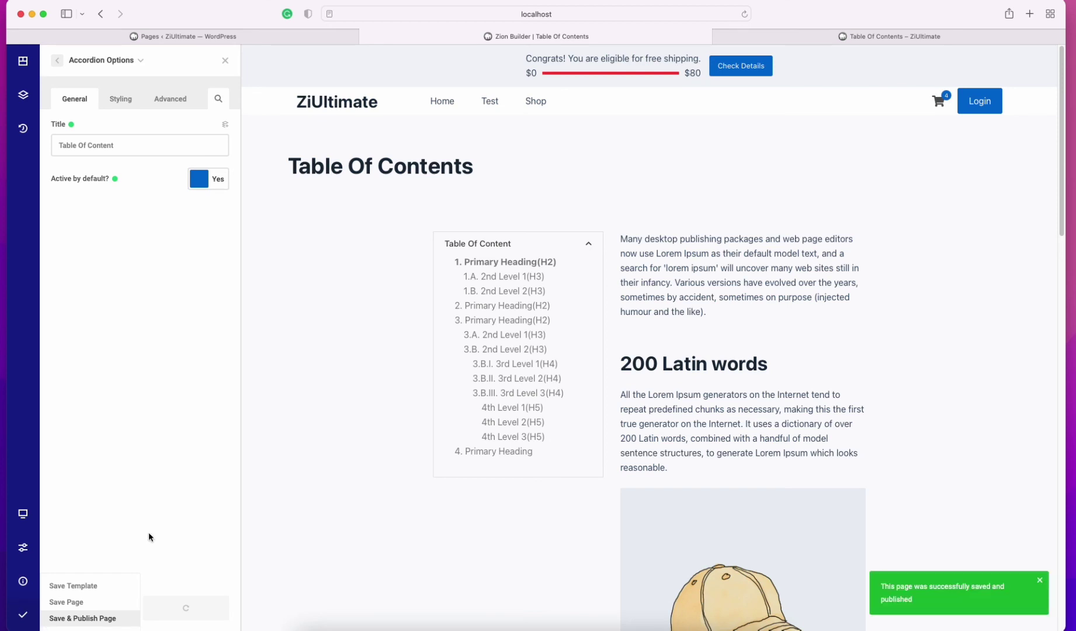
Reload the live page, test collapsing and expanding the Table Of Content accordion, and return to the builder.
left_click(763, 42)
right_click(487, 191)
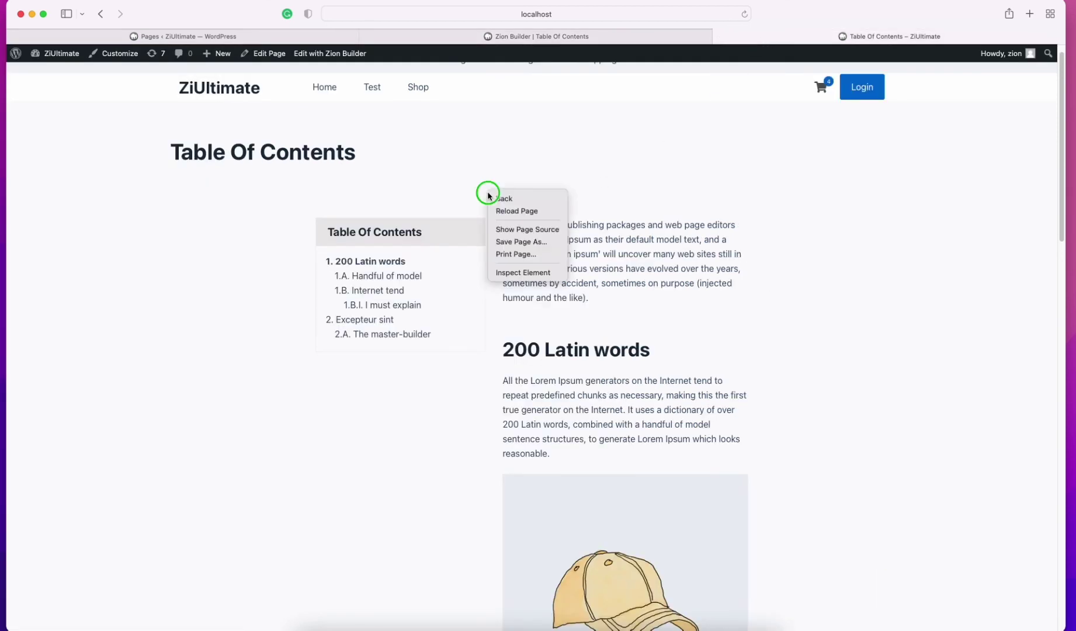
left_click(505, 210)
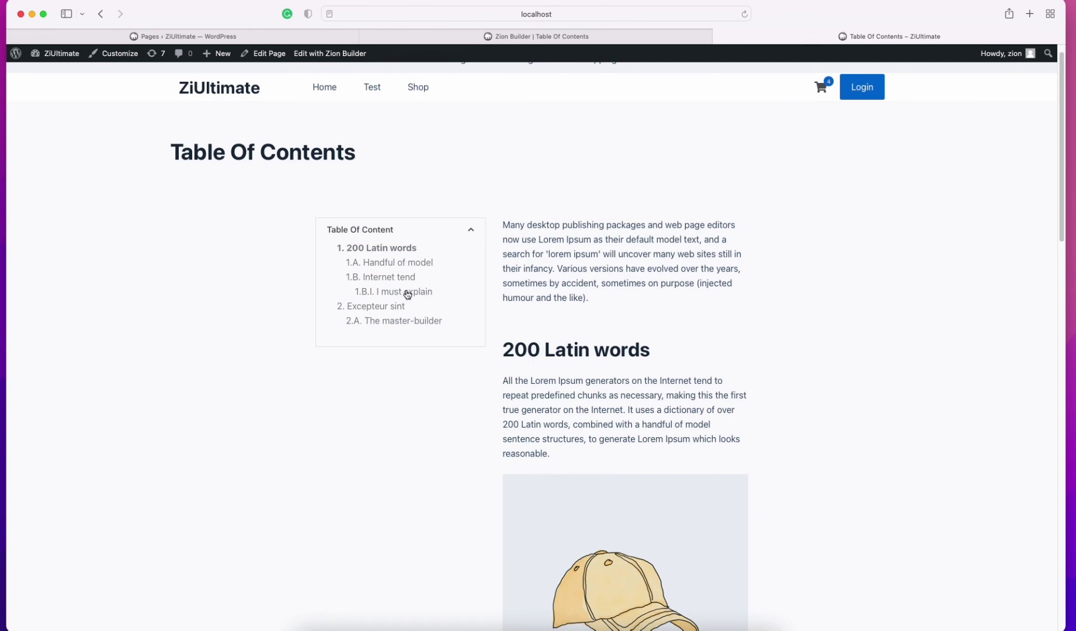
left_click(471, 232)
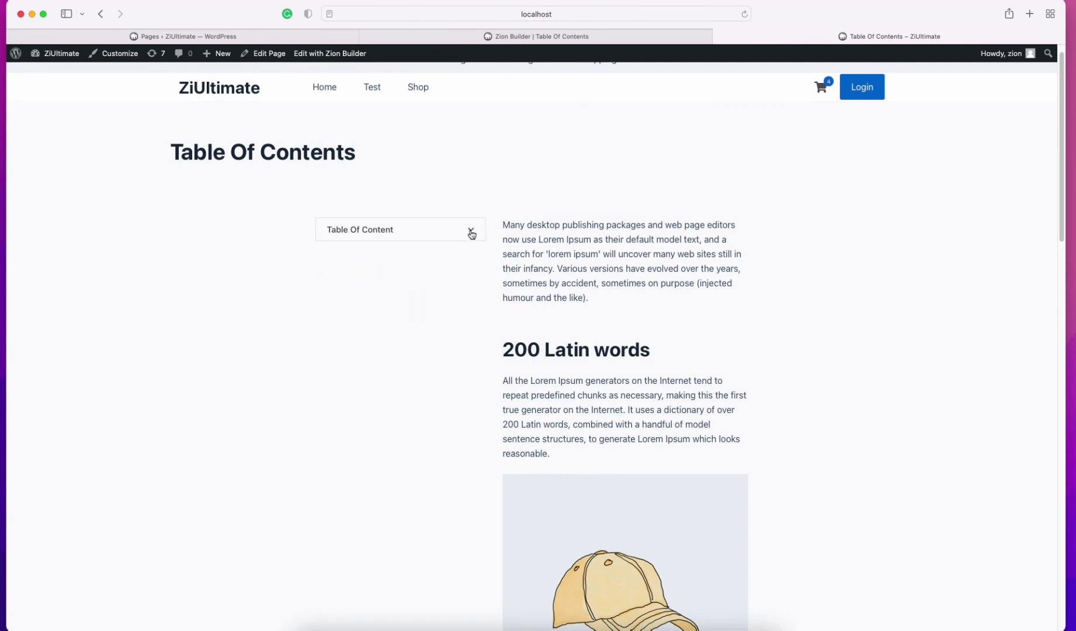
left_click(471, 233)
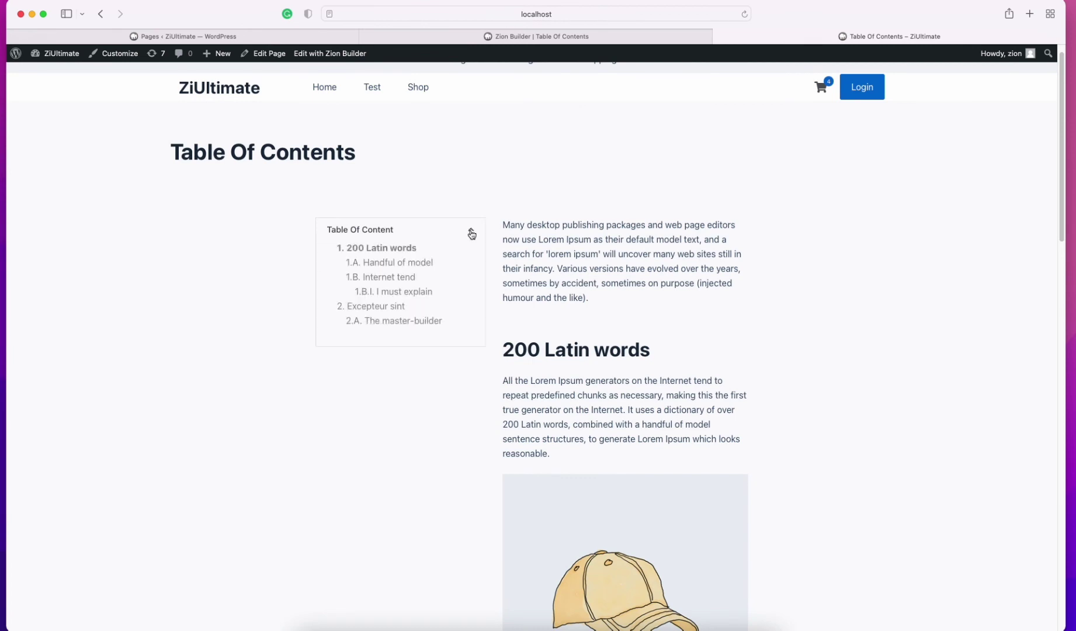
left_click(471, 232)
left_click(471, 232)
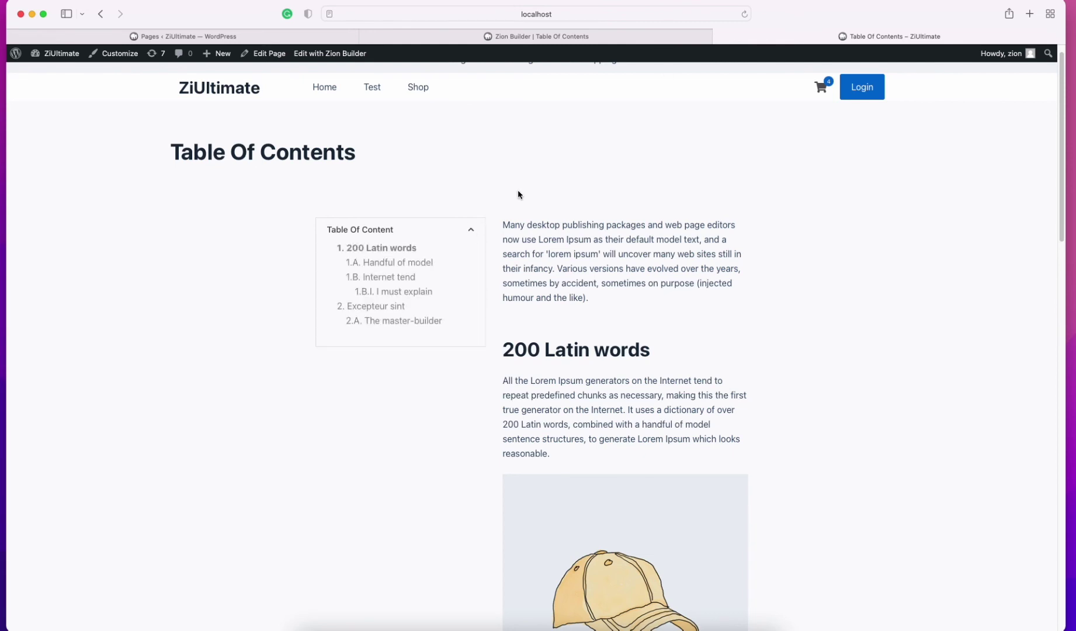
left_click(639, 35)
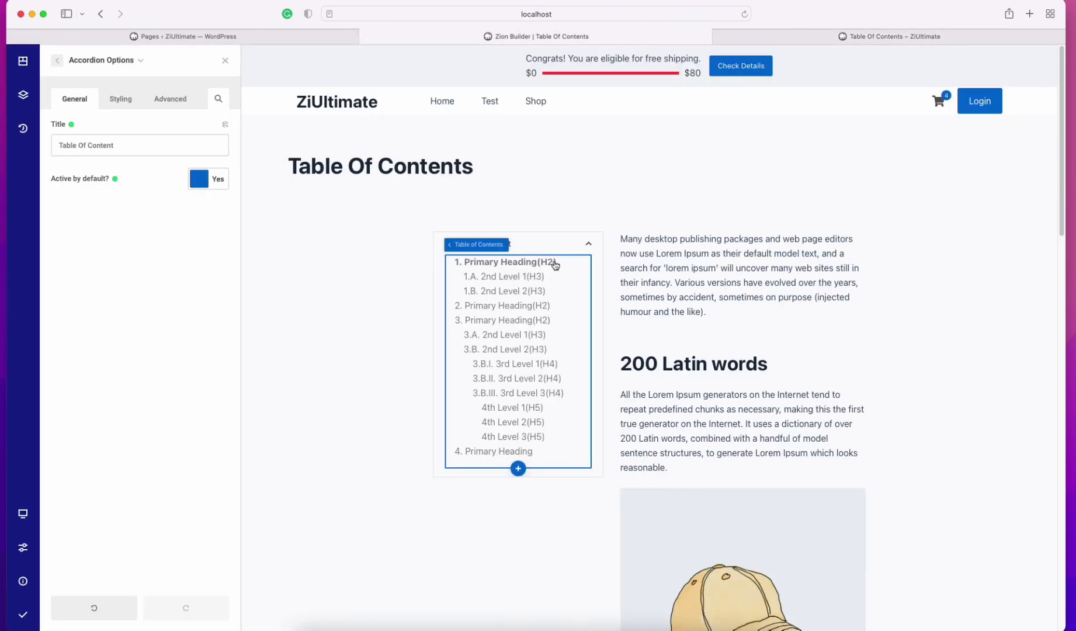
left_click(117, 100)
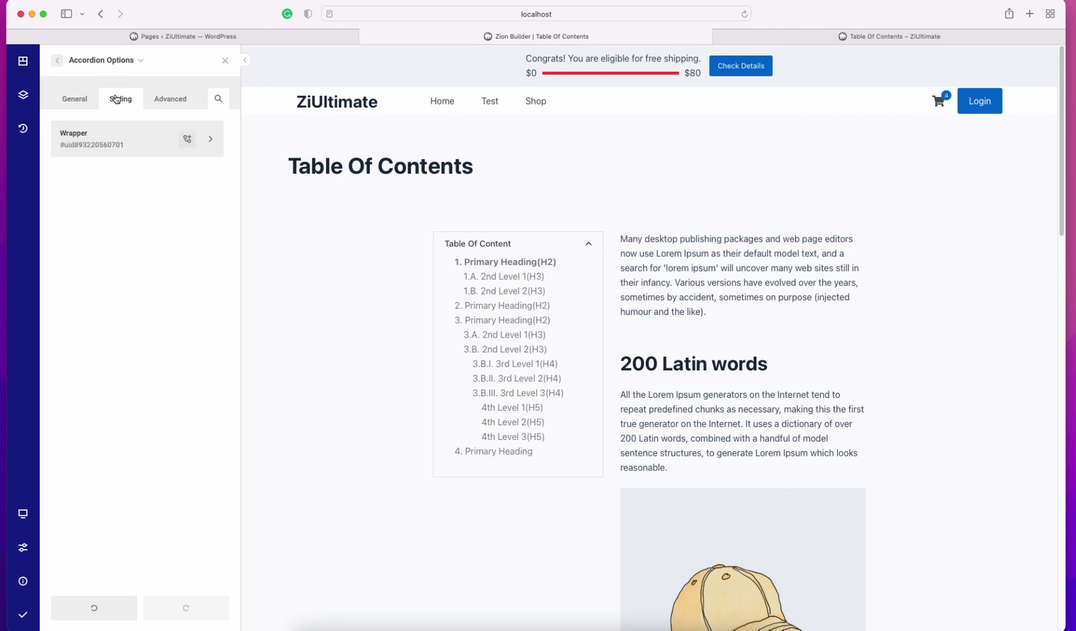
left_click(119, 144)
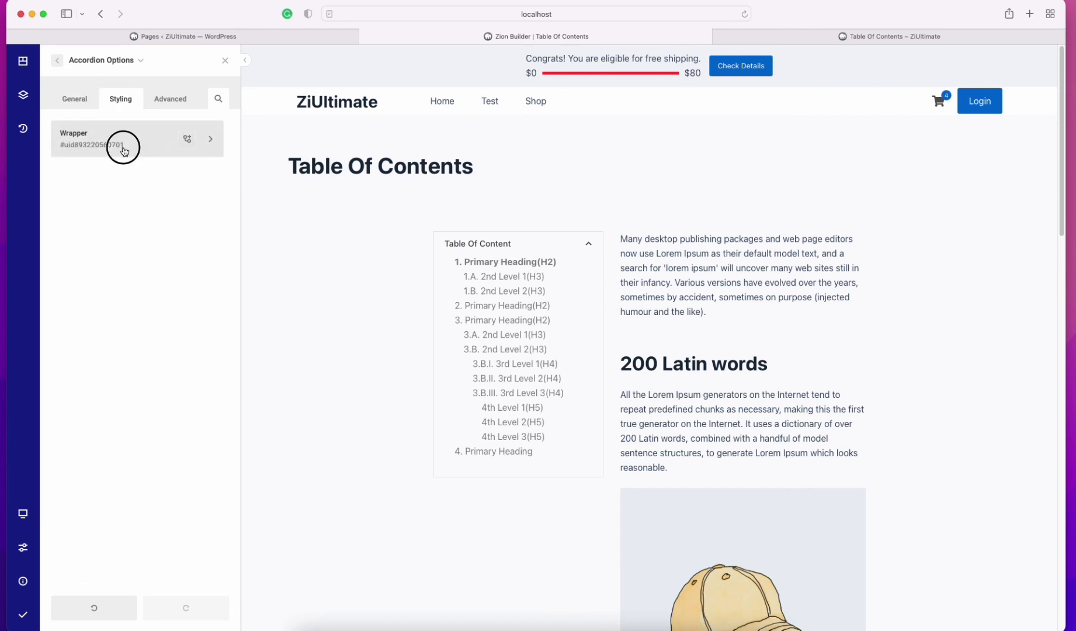
left_click(77, 100)
left_click(127, 63)
left_click(119, 117)
left_click(129, 65)
left_click(78, 101)
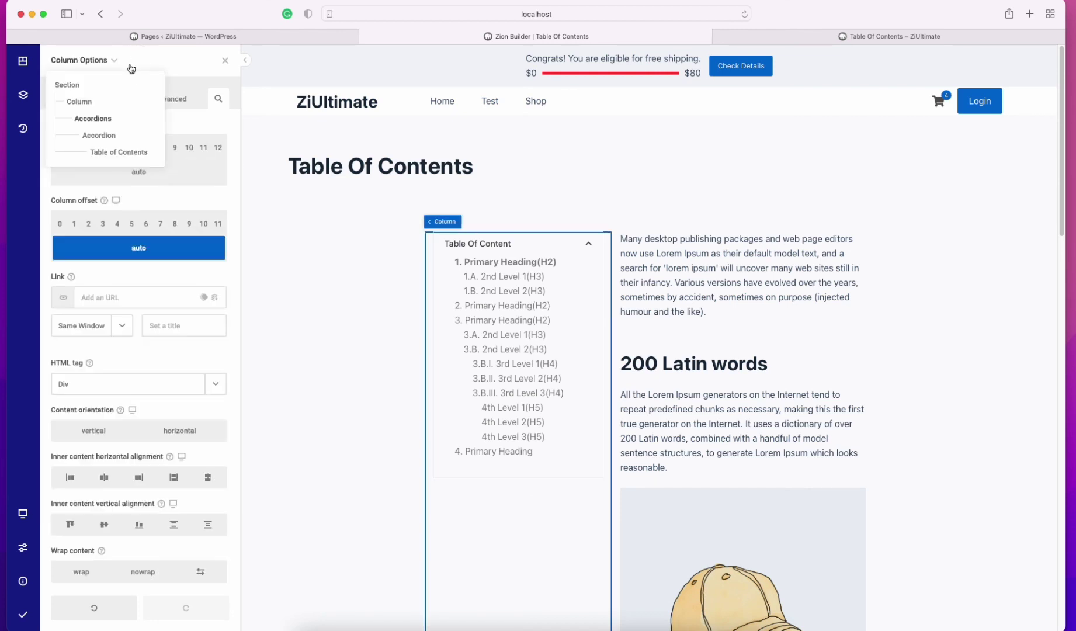
Give the title of the parent Accordions element a light grey background colour in its title styles.
left_click(112, 60)
left_click(99, 87)
left_click(96, 119)
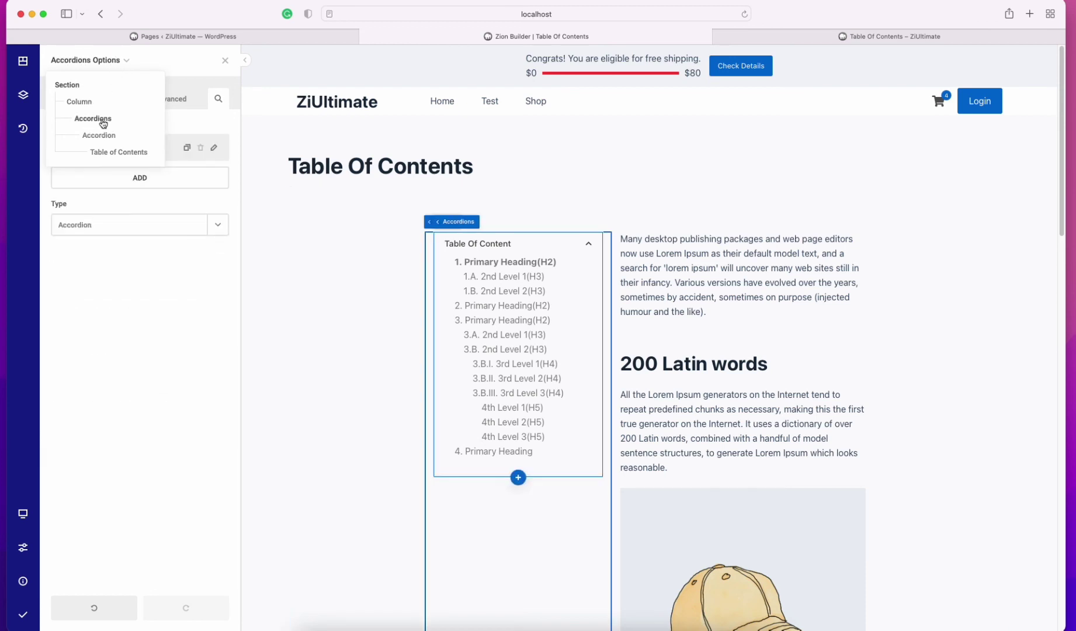
left_click(121, 99)
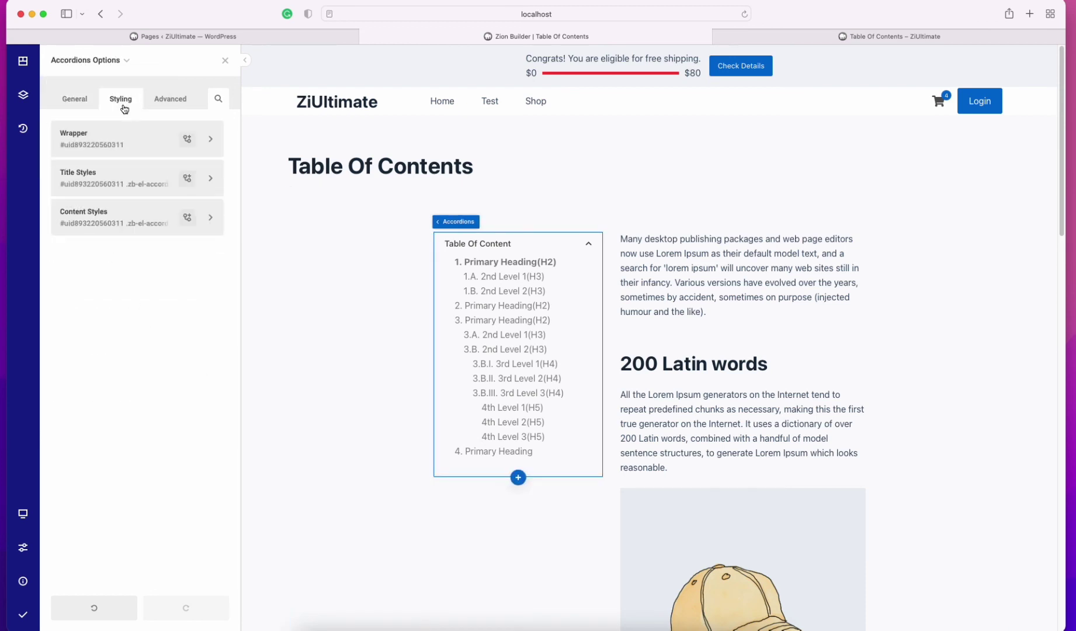
left_click(118, 178)
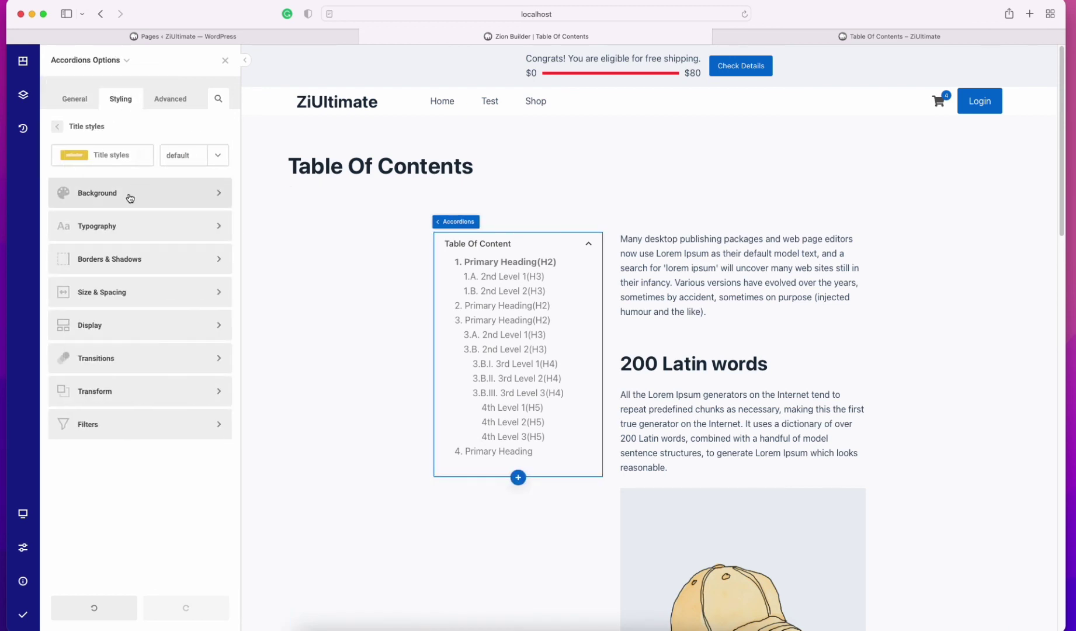
left_click(127, 192)
left_click_drag(239, 117, 239, 112)
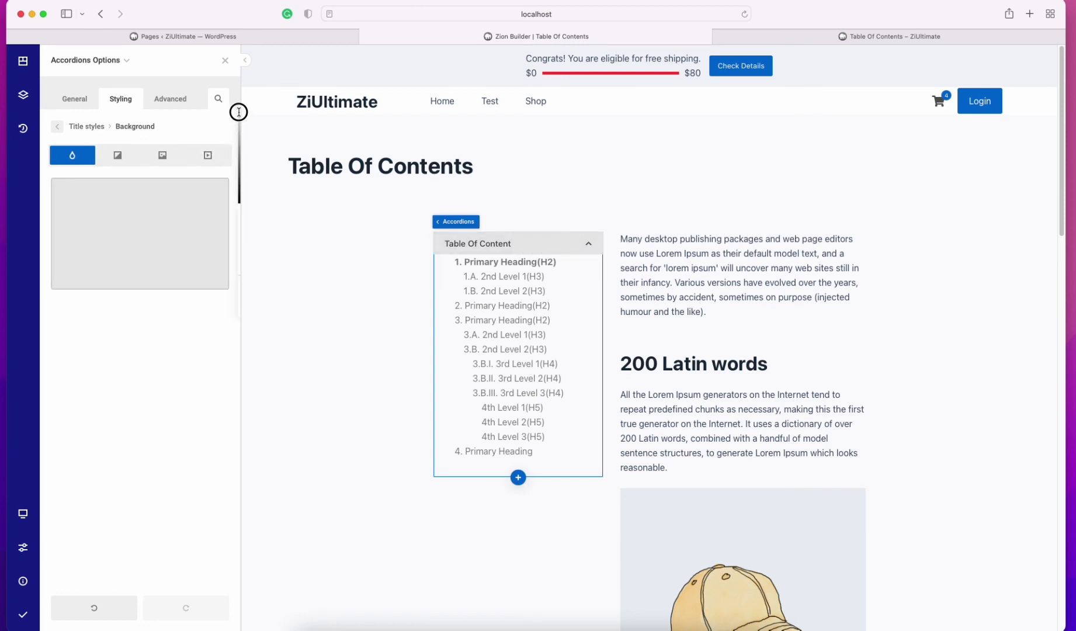
Set the accordion title's padding to 14px at top and bottom, 20px on its right and 21px on its left.
left_click(89, 127)
left_click(104, 292)
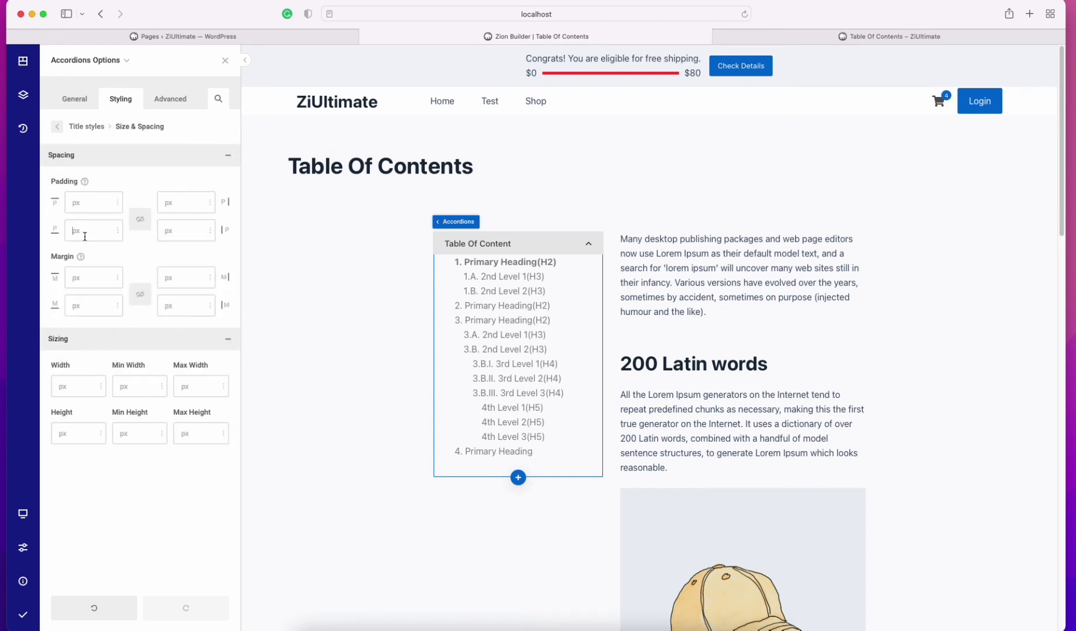
type("8")
left_click(72, 202)
type("8")
left_click(169, 234)
type("12")
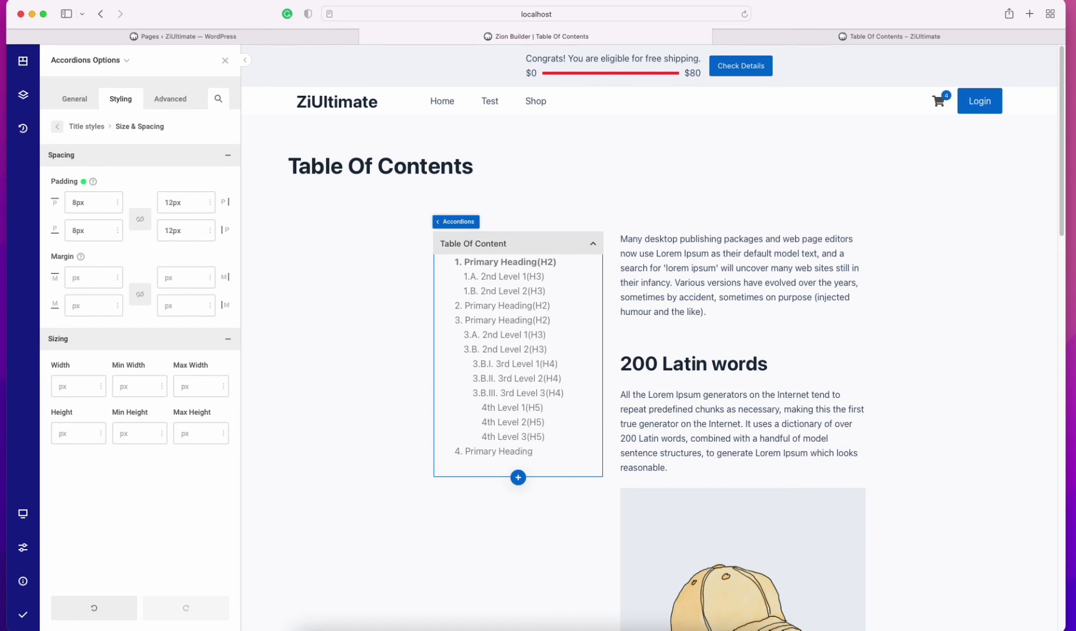
left_click_drag(182, 233, 187, 201)
left_click(187, 205)
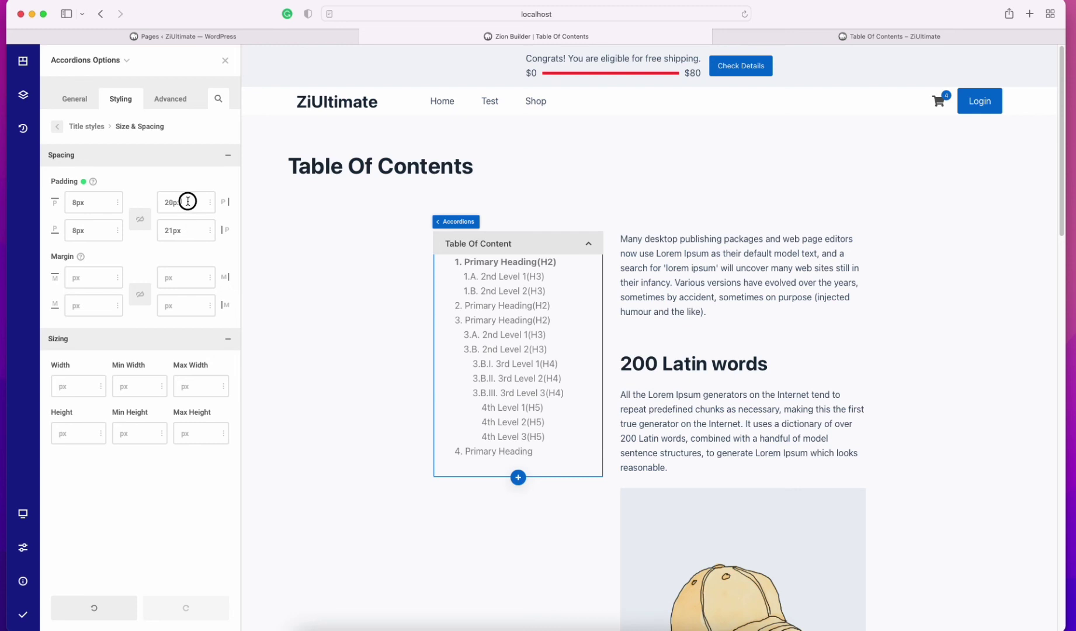
left_click_drag(97, 209, 96, 227)
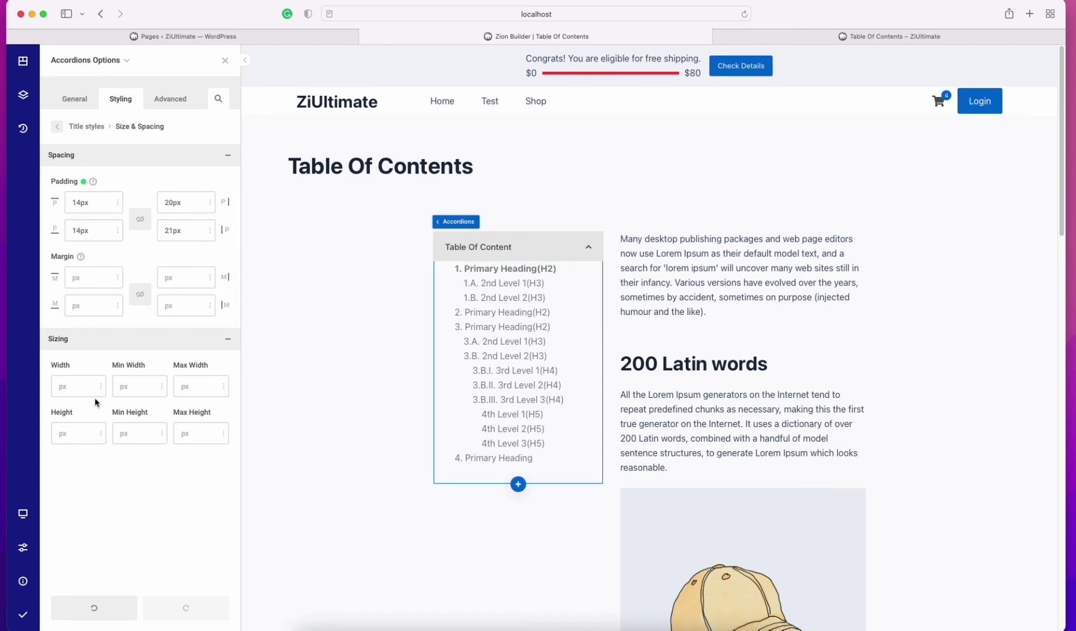
Set the accordion title's bottom margin to 15px, and save and publish the page.
left_click(81, 303)
type("10")
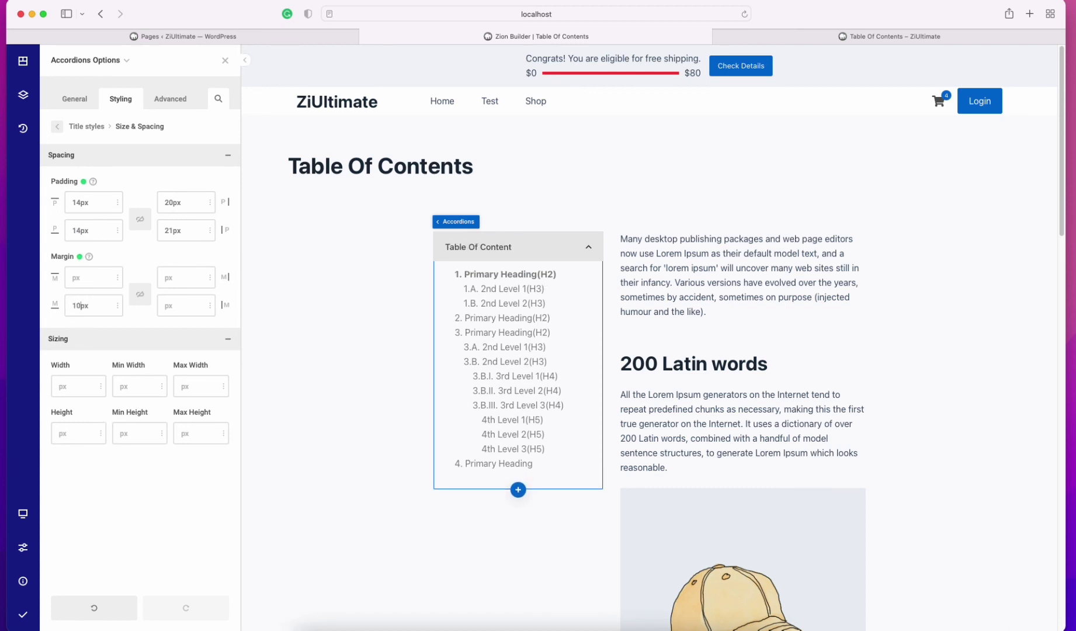
key("Up")
key("Up")
key("Up")
key("Up")
key("Up")
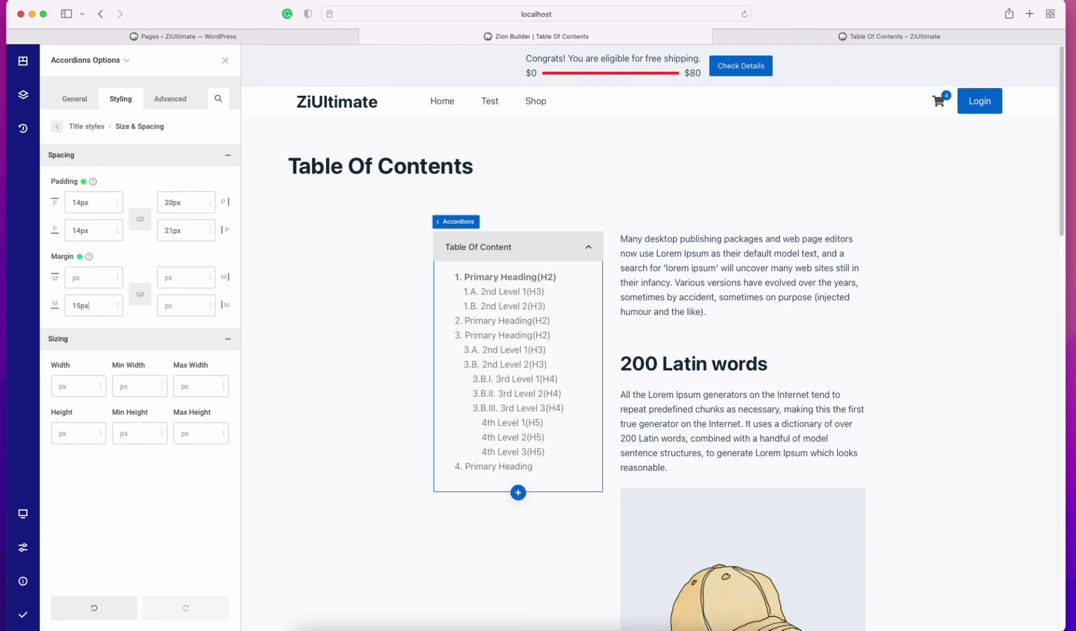
mouse_move(24, 615)
left_click(72, 617)
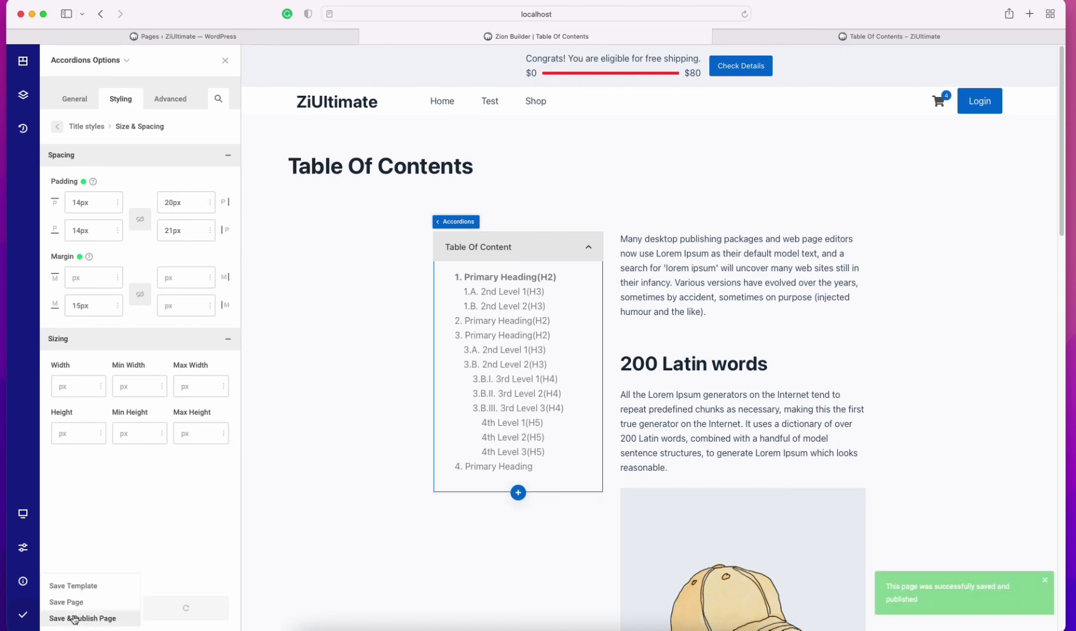
Reload the live page, scroll through it to check the accordion, and test the "Internet tend" link.
left_click(835, 30)
right_click(560, 173)
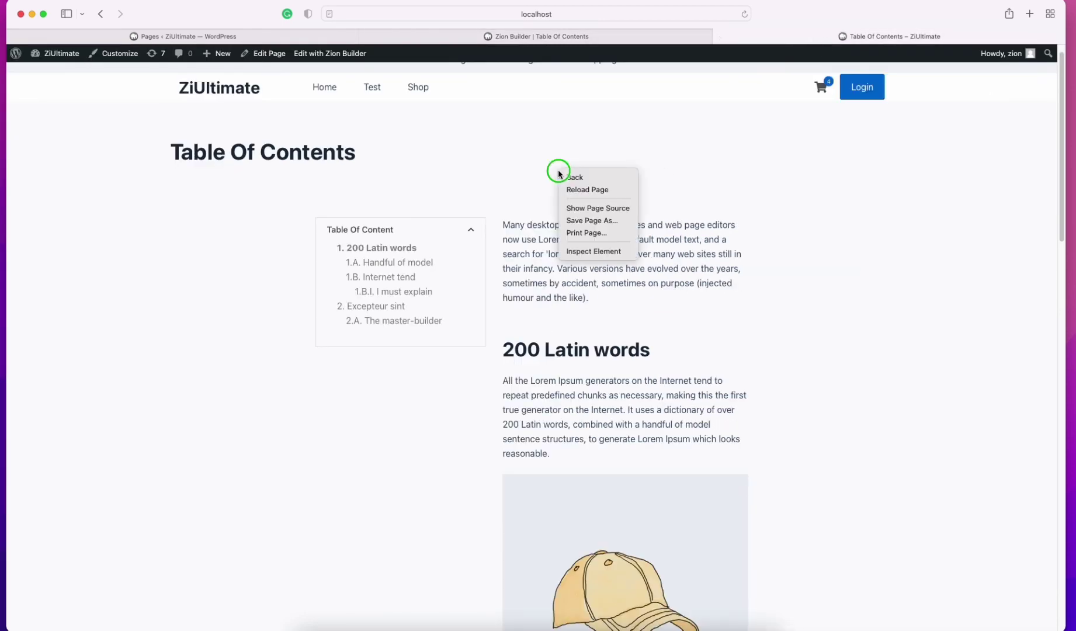
left_click(587, 189)
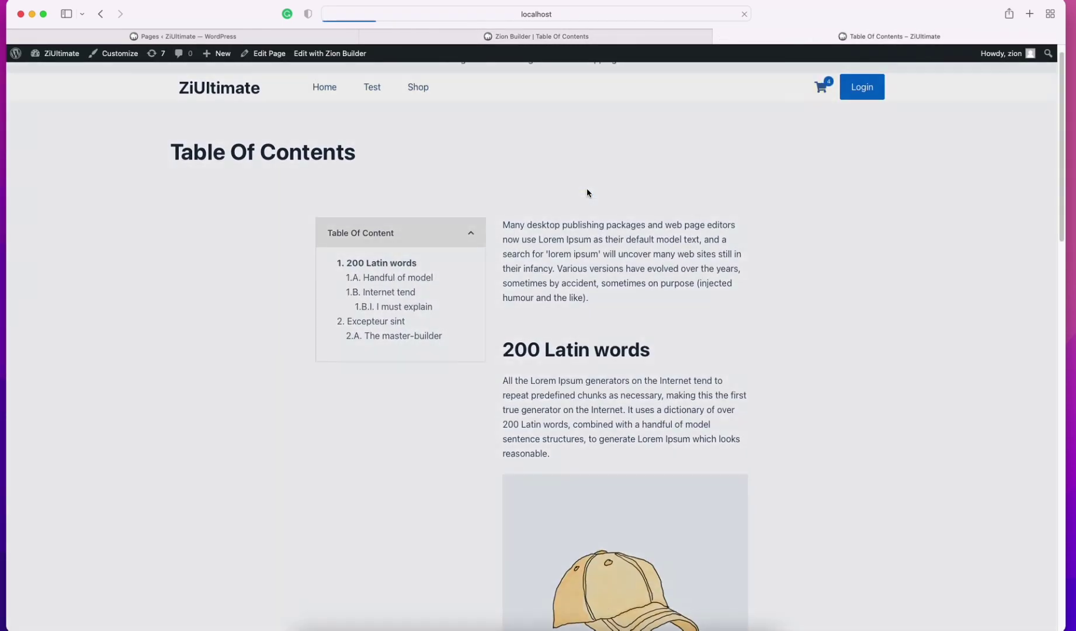
scroll(397, 374, "down", 10)
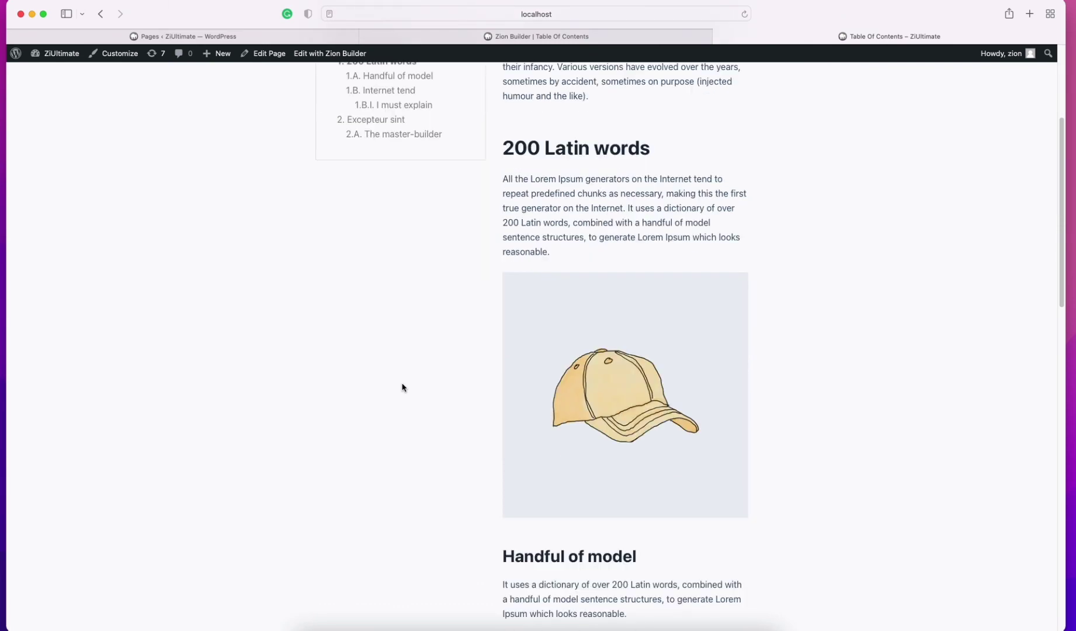
scroll(401, 384, "up", 15)
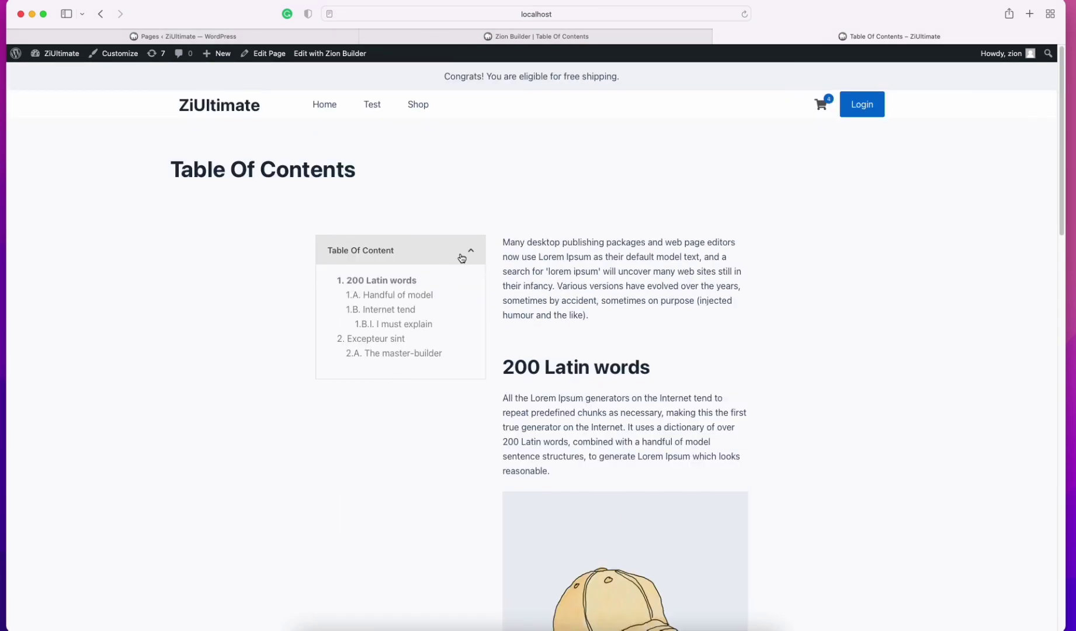
left_click(396, 306)
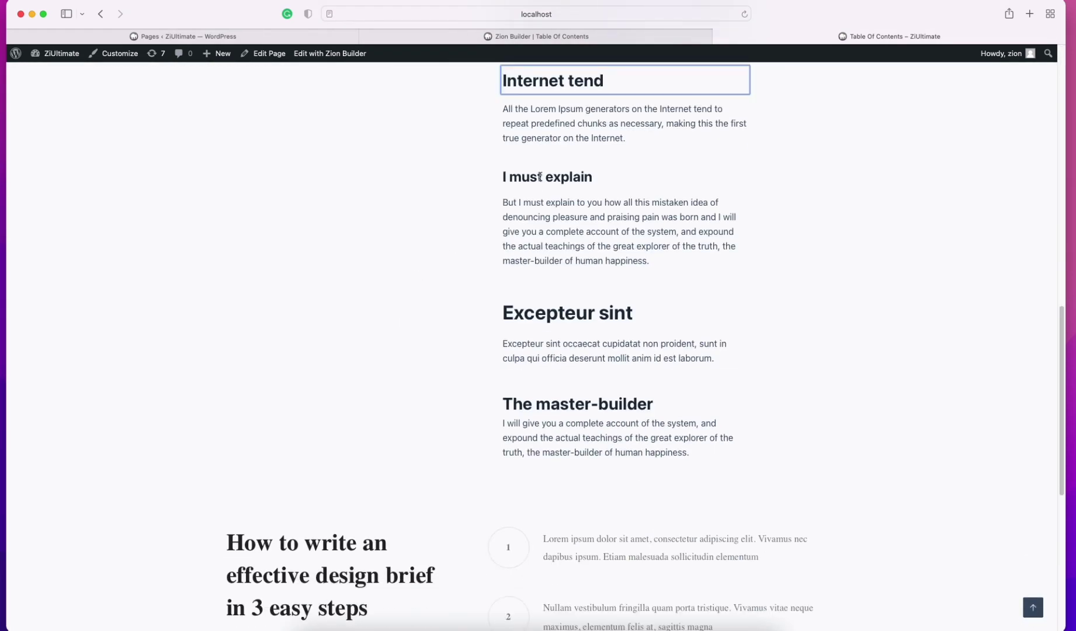
scroll(496, 422, "up", 10)
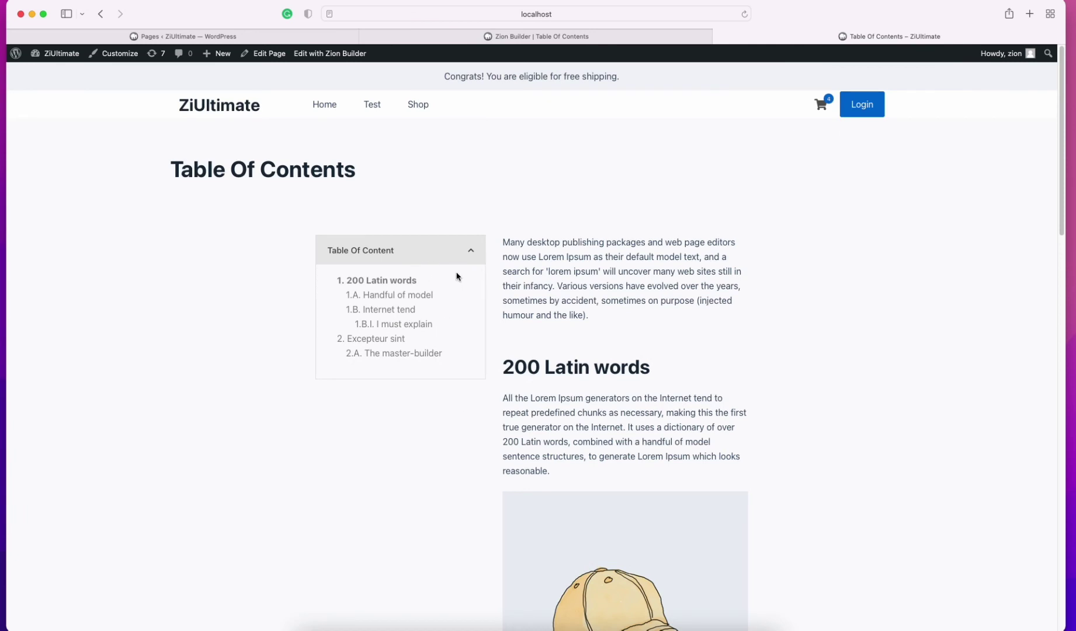
Return to the builder and give the Accordions wrapper a sticky position with a 40px top offset.
left_click(619, 37)
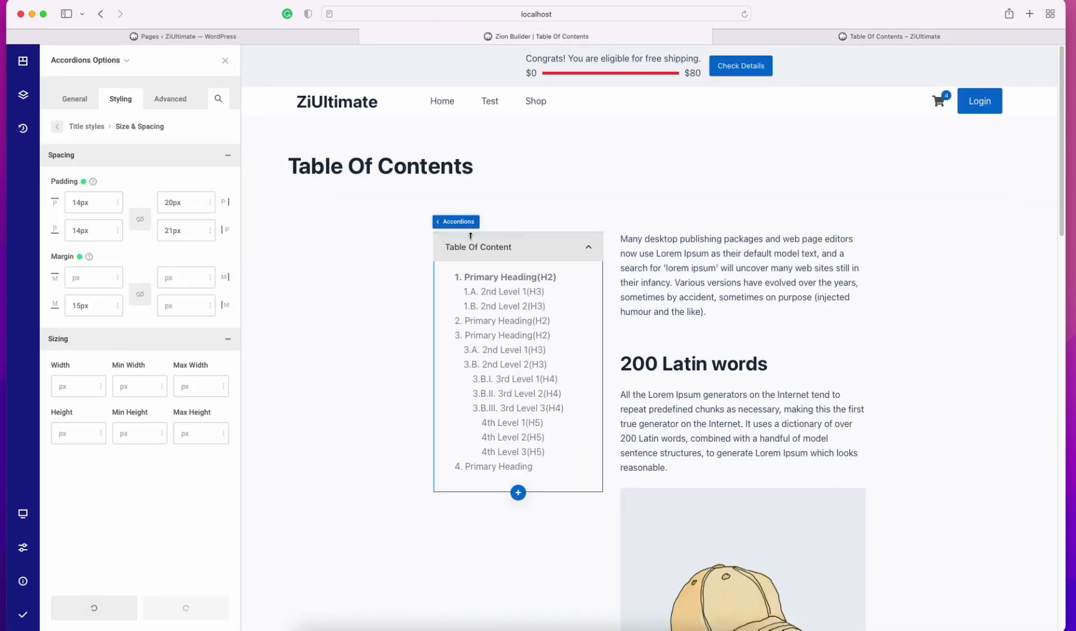
left_click(102, 131)
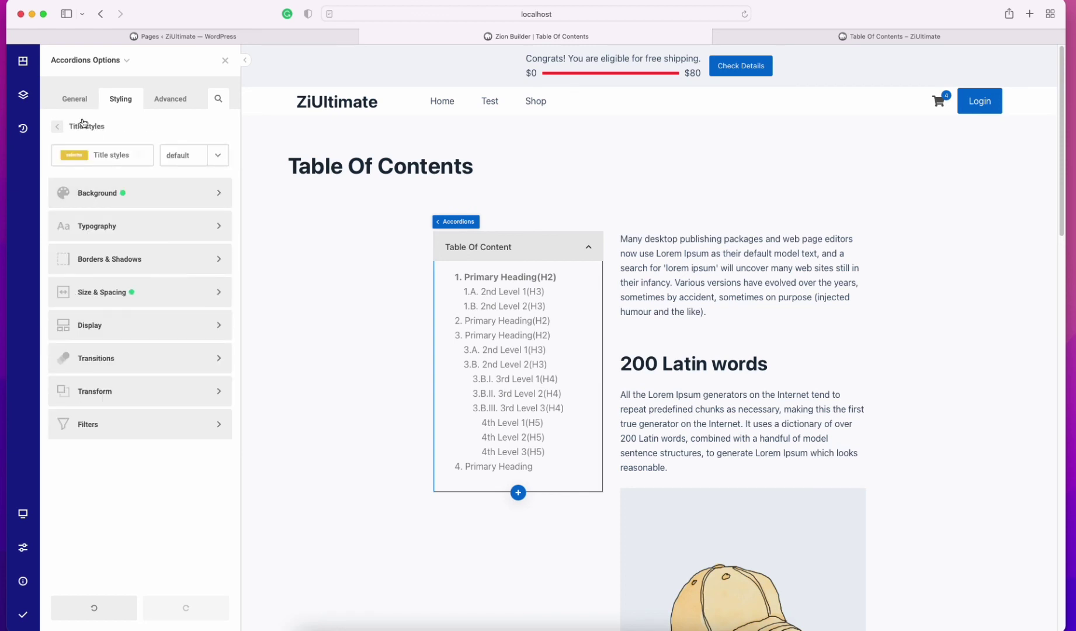
left_click(76, 100)
left_click(124, 98)
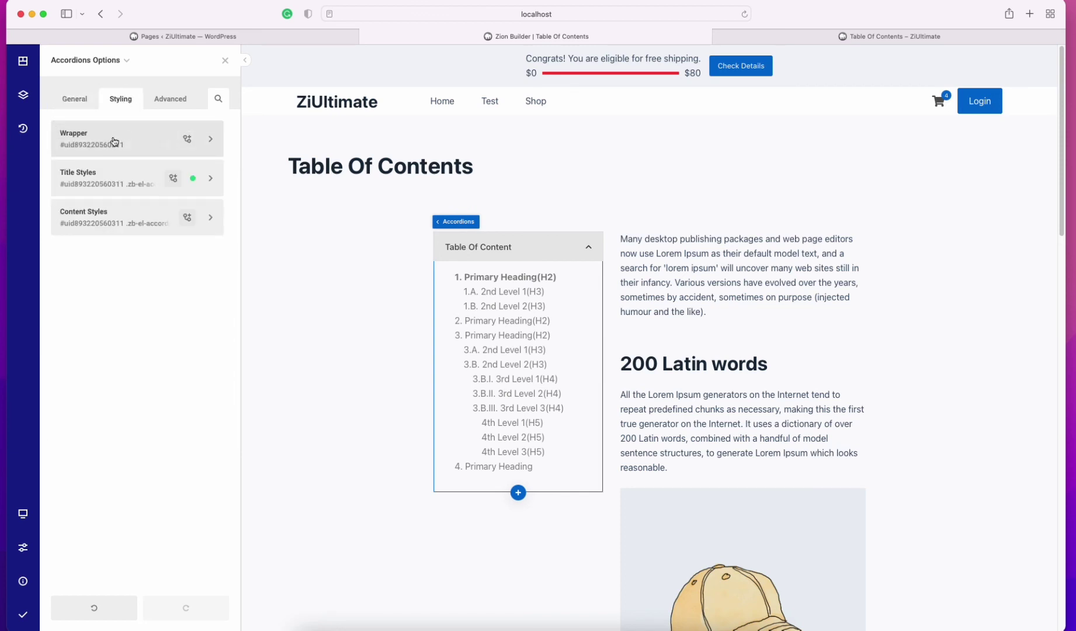
left_click(102, 141)
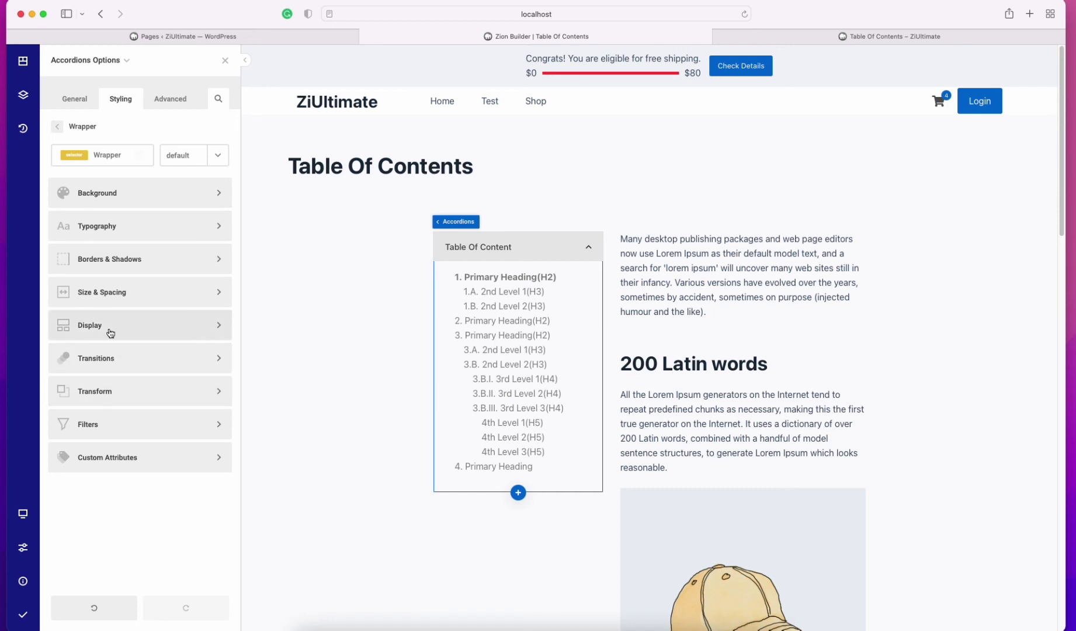
left_click(109, 330)
left_click(89, 483)
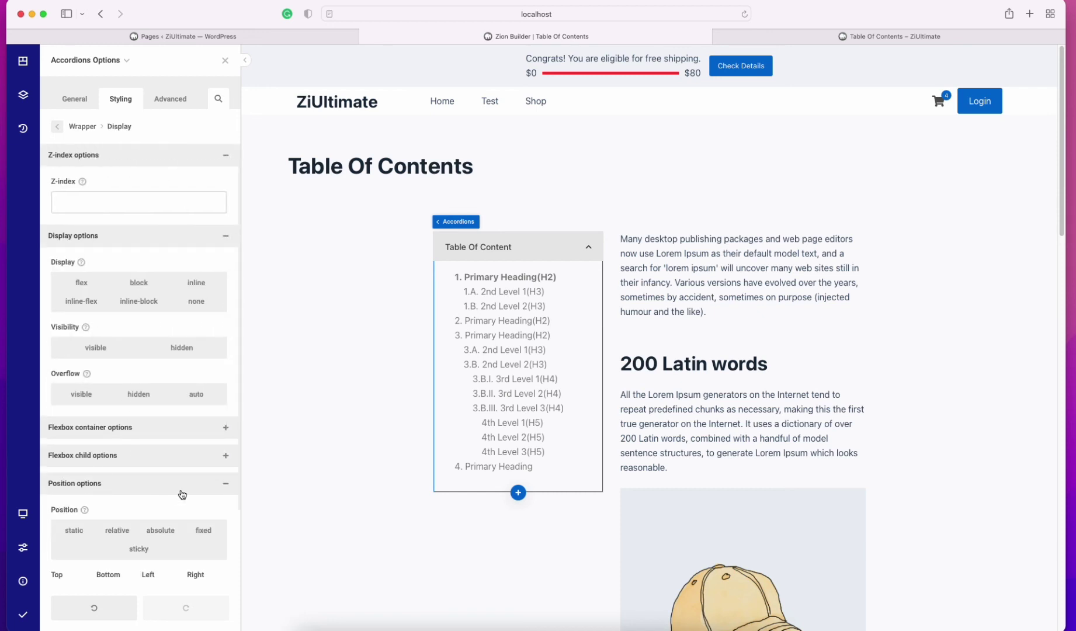
scroll(175, 491, "down", 3)
left_click(129, 464)
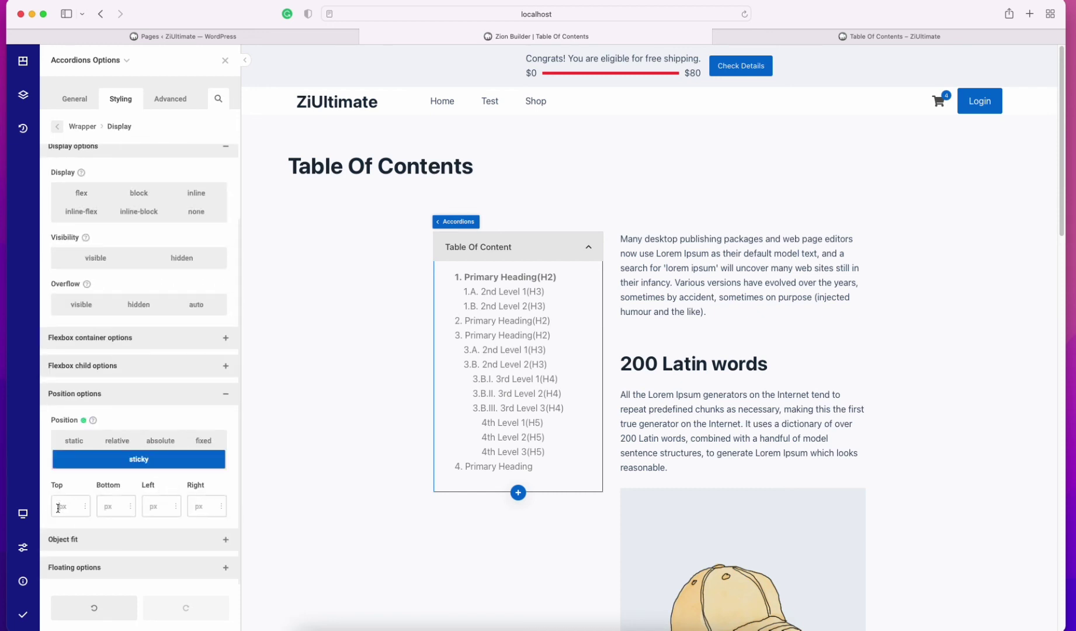
left_click(57, 508)
type("40")
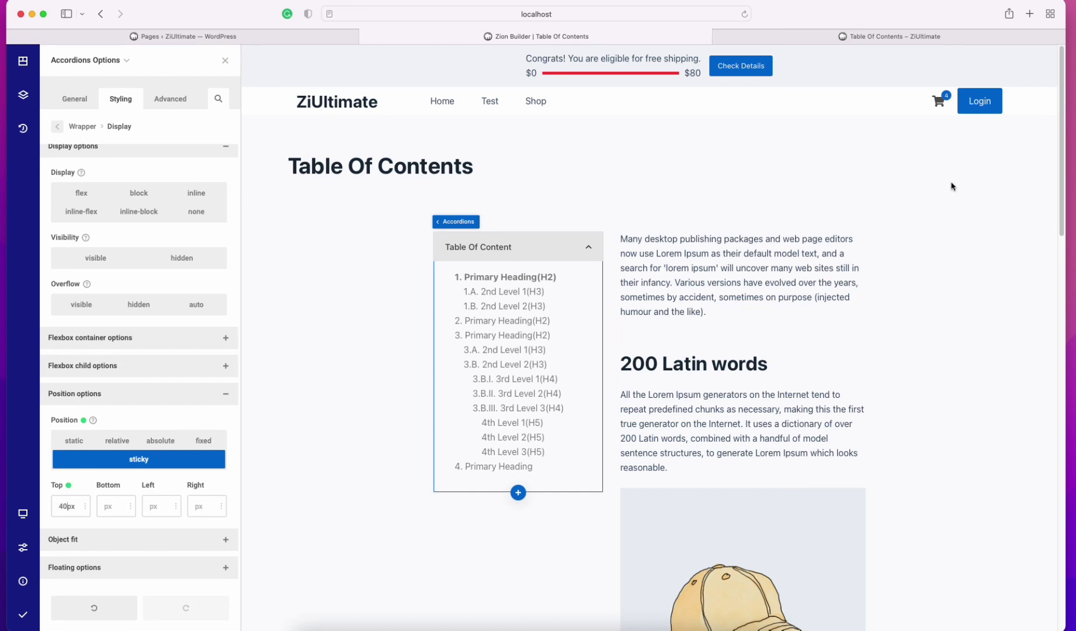
Set the Table of Contents element's smooth scroll offset to 50px, and save and publish the page.
left_click(535, 372)
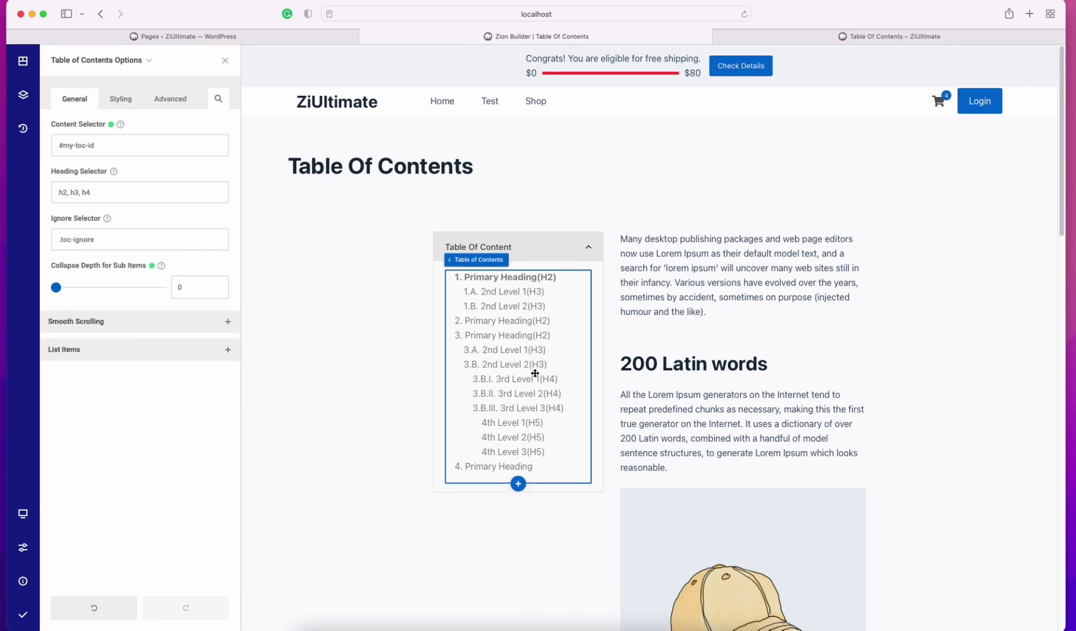
left_click(71, 323)
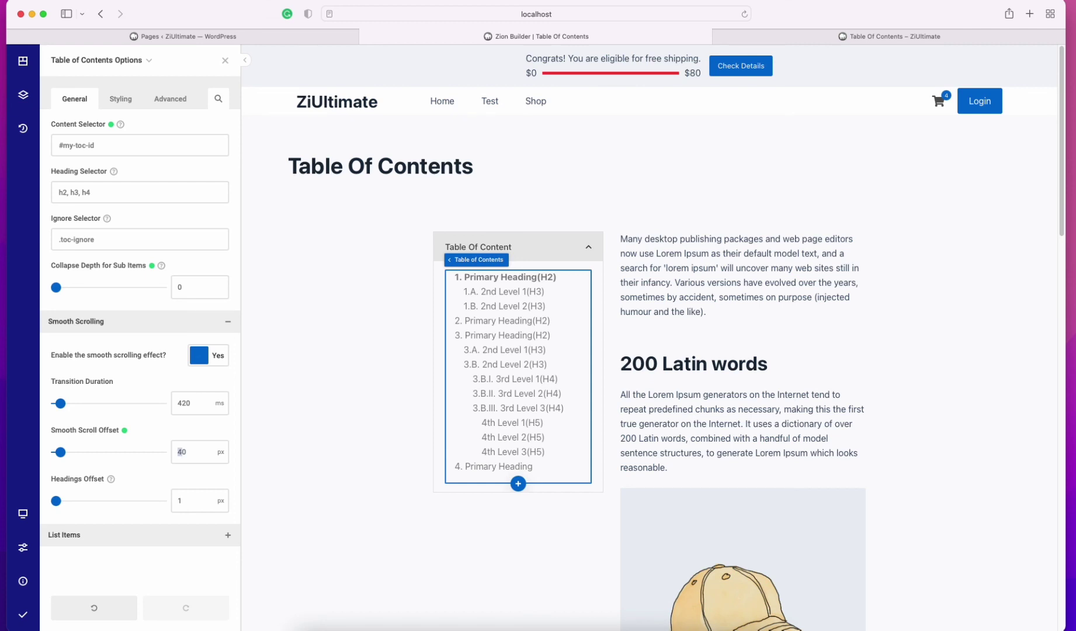
mouse_move(22, 614)
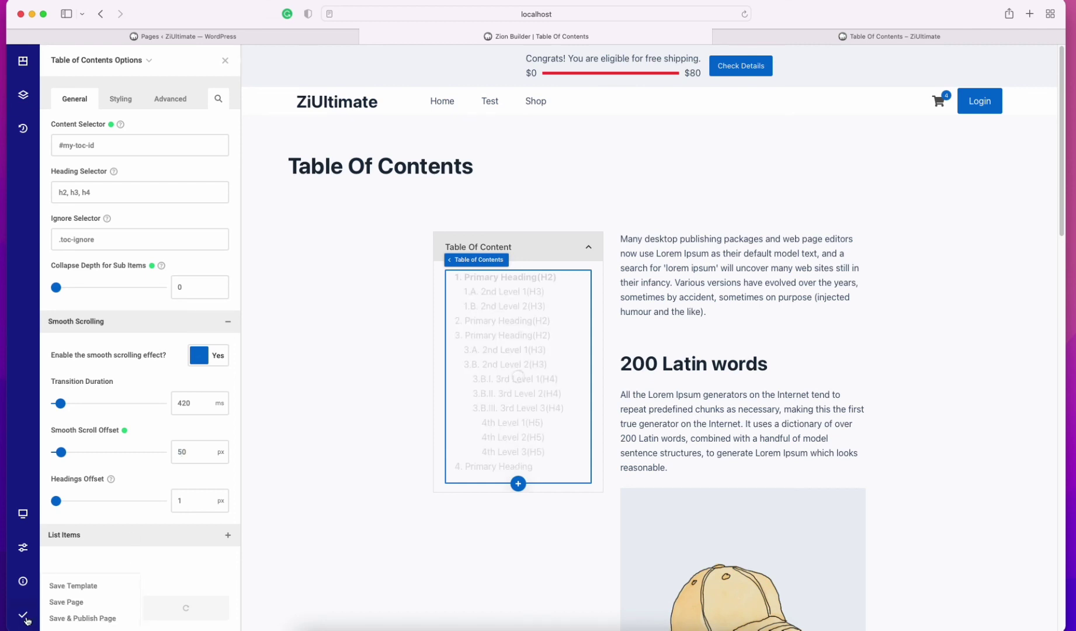
left_click(70, 619)
Reload the live page and test the sticky accordion with the "Internet tend" and "The master-builder" links.
left_click(767, 35)
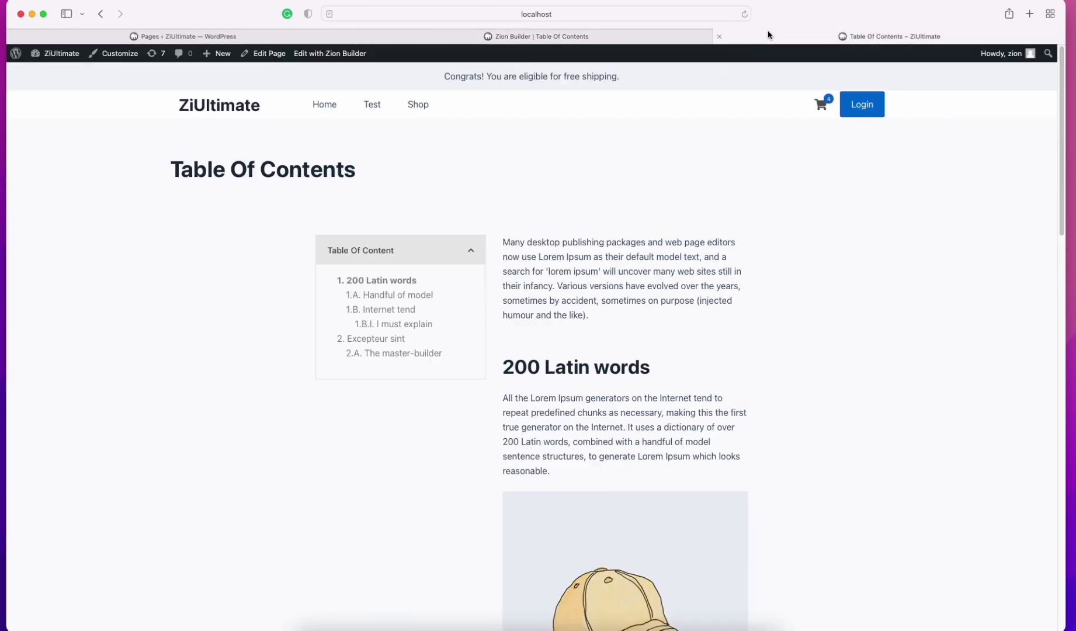
right_click(656, 134)
left_click(676, 150)
left_click(385, 310)
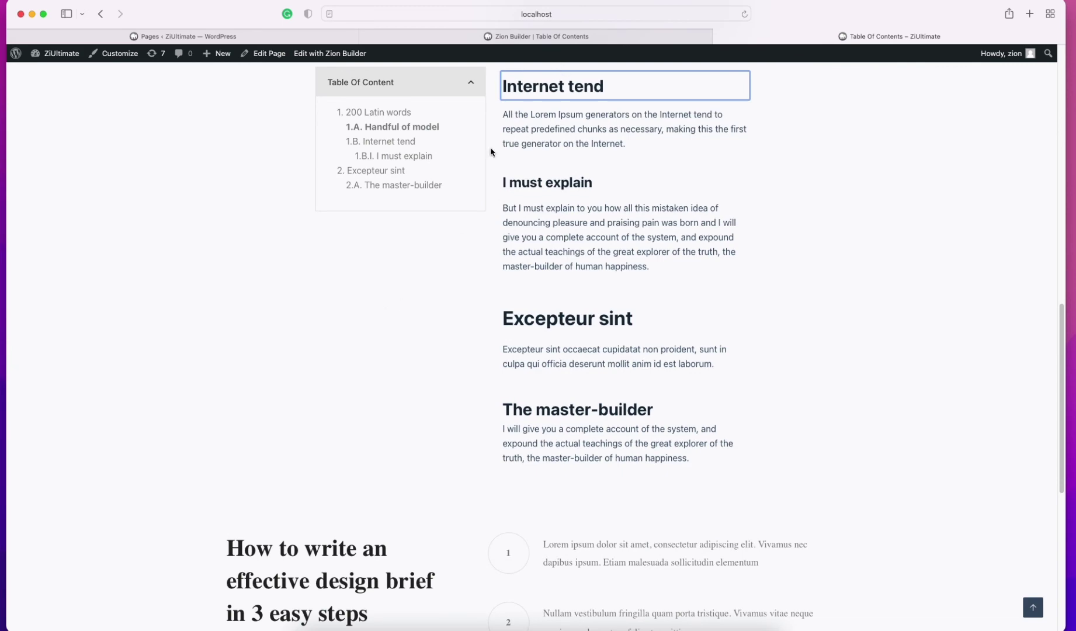
left_click(407, 183)
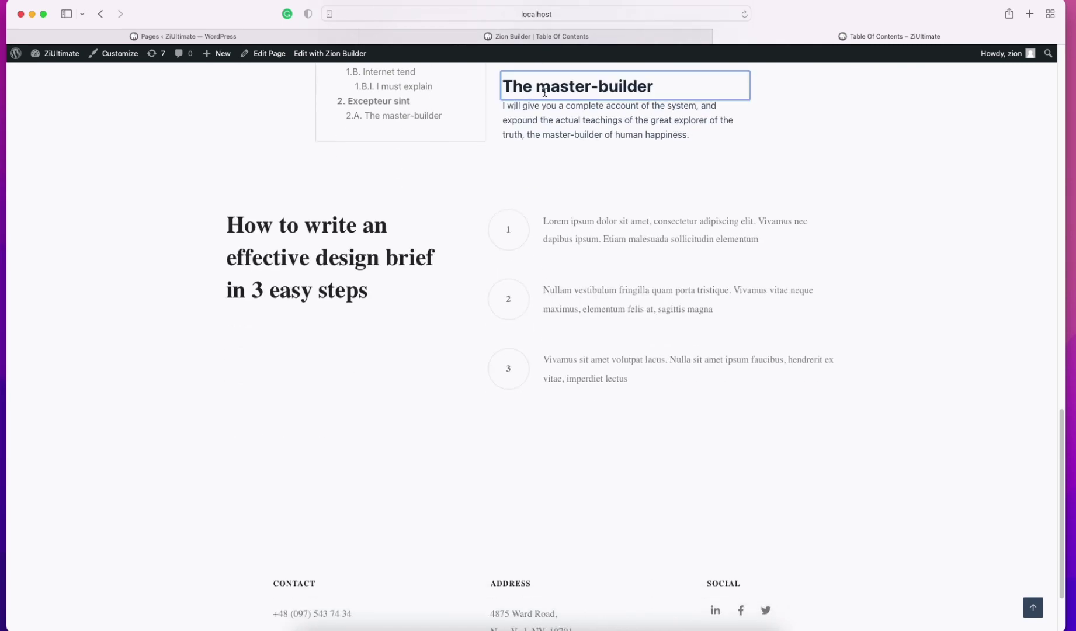
left_click(407, 75)
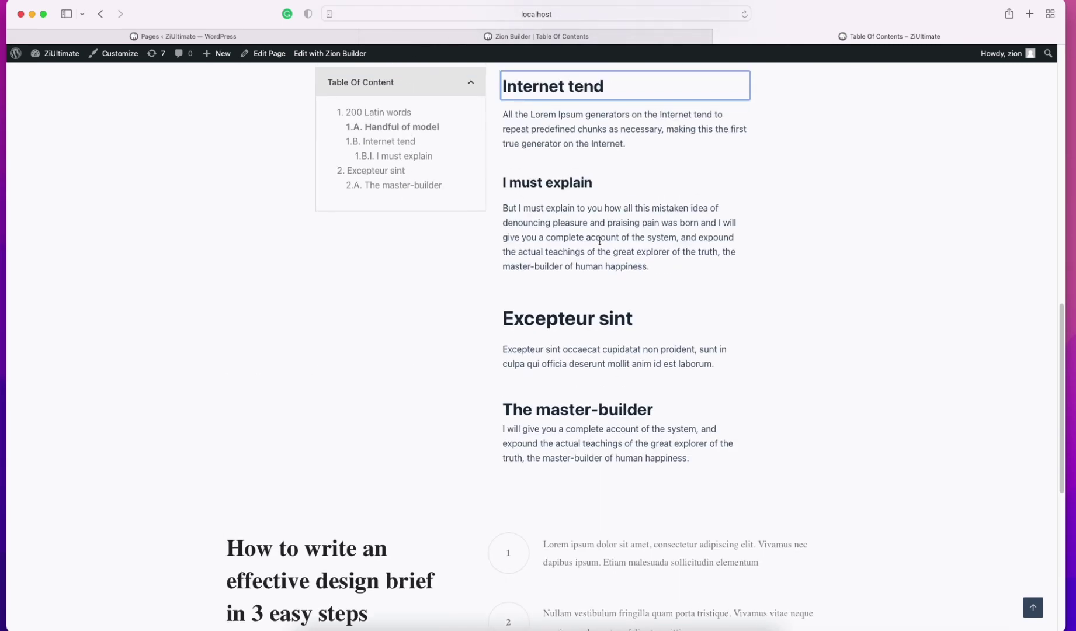
scroll(600, 244, "up", 3)
scroll(599, 244, "up", 10)
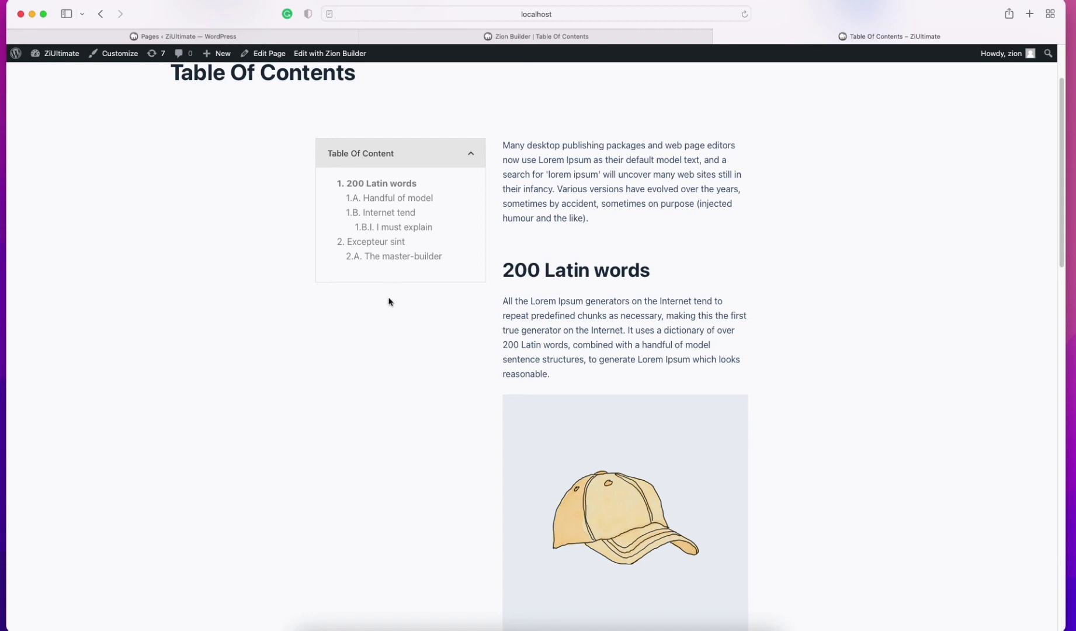
scroll(401, 330, "up", 2)
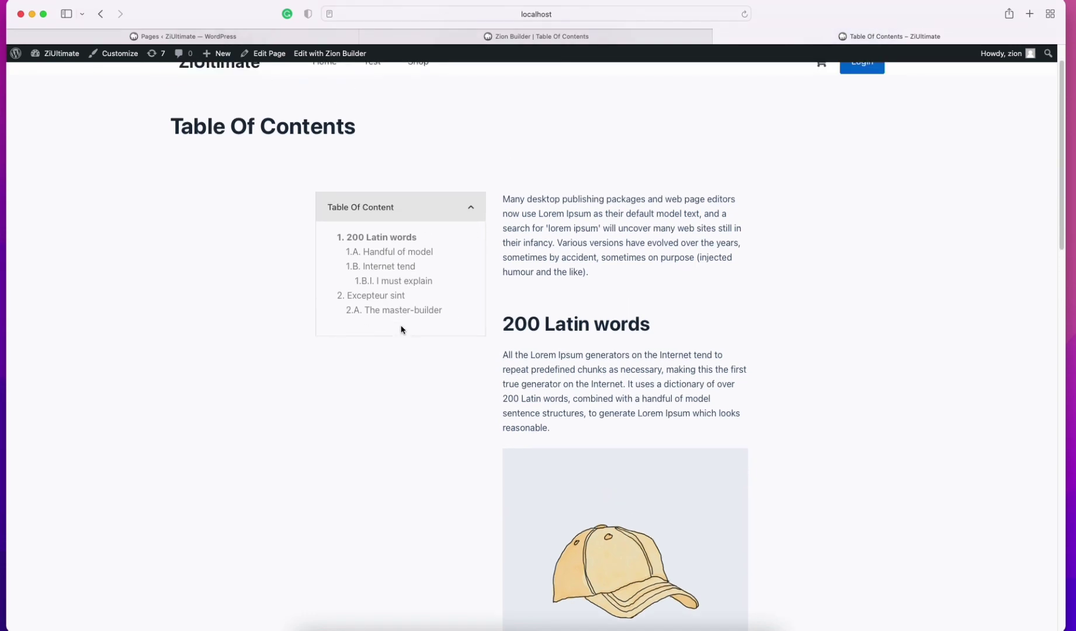